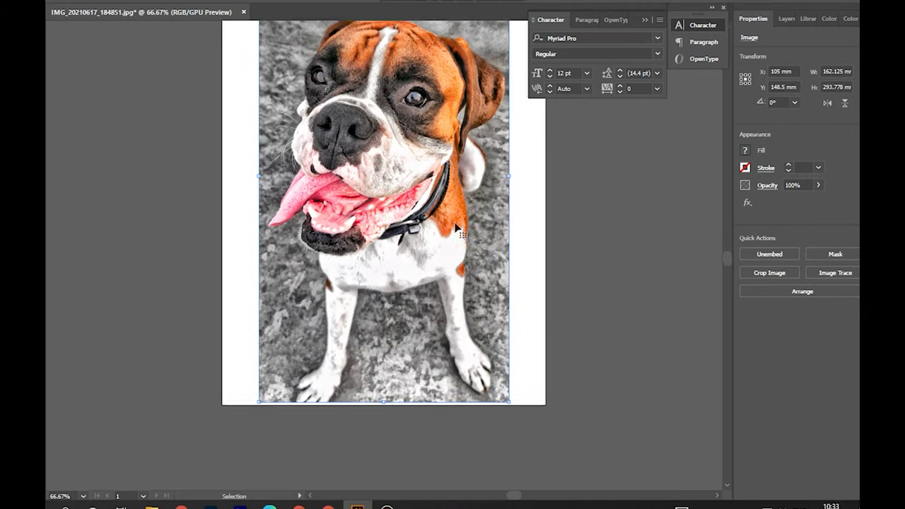
Zoom in on the dog's face and set the fill colour to black in the Color Picker.
key(ctrl+plus)
key(ctrl+plus)
scroll(384, 254, up, 3)
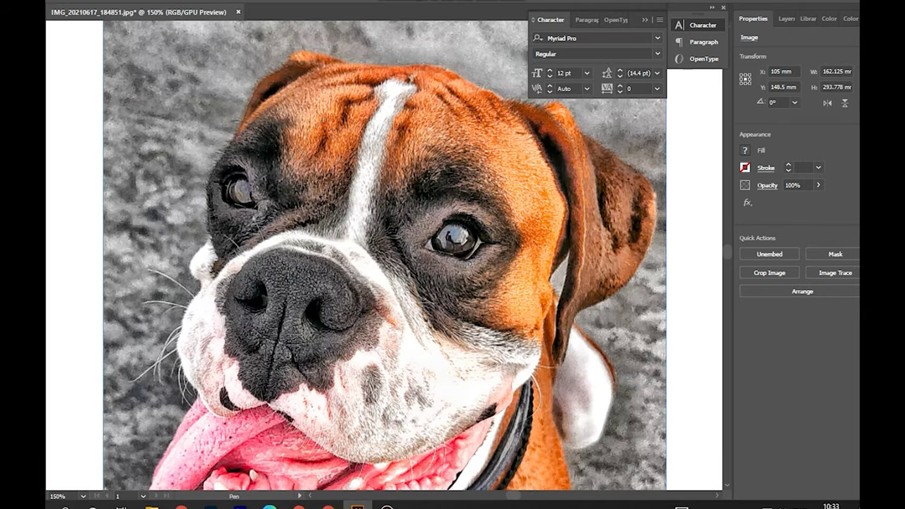
drag(104, 85, 104, 240)
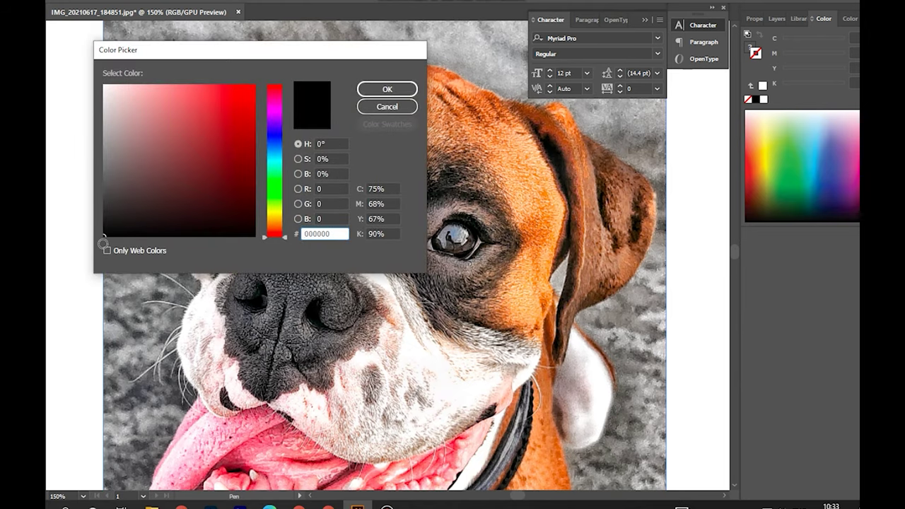
click(386, 89)
Set the dog photo's opacity to 89% in Properties.
click(778, 21)
click(761, 22)
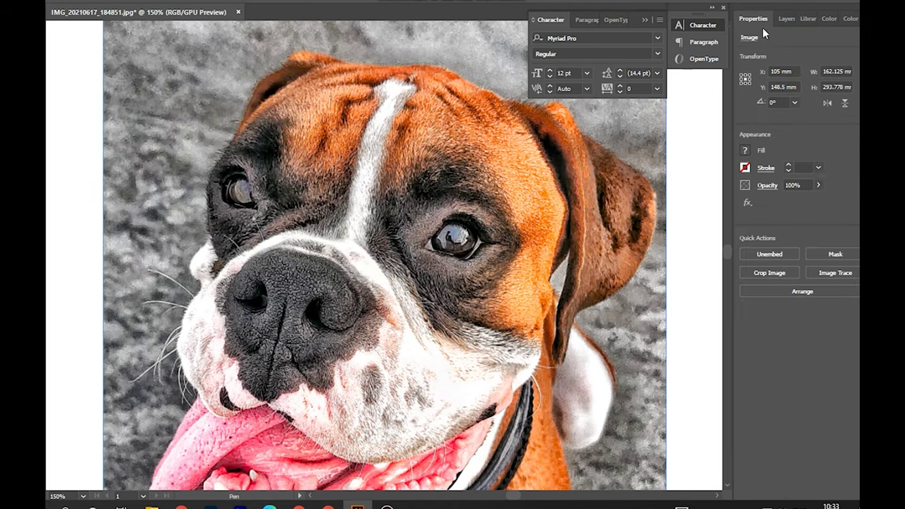
drag(785, 201, 811, 200)
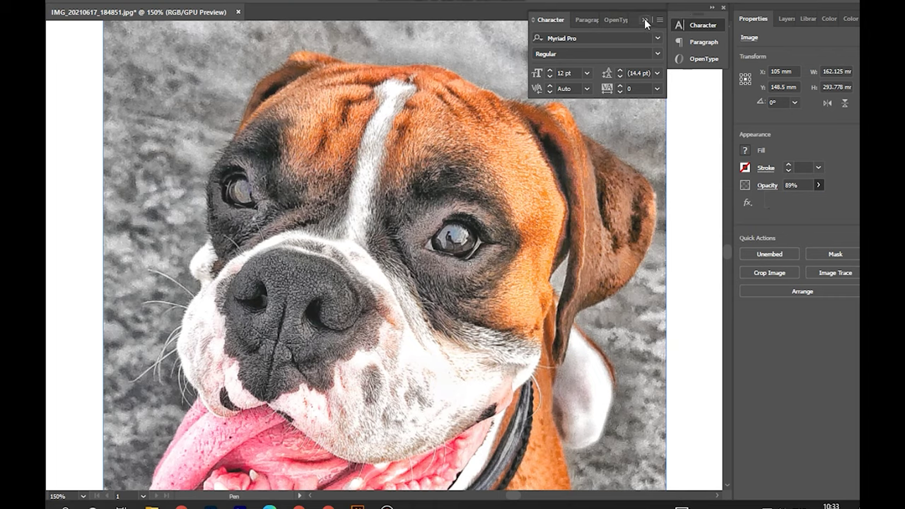
Collapse the Character panel and begin a Pen path across the top of the nose.
click(644, 20)
scroll(311, 295, down, 1)
scroll(322, 286, down, 1)
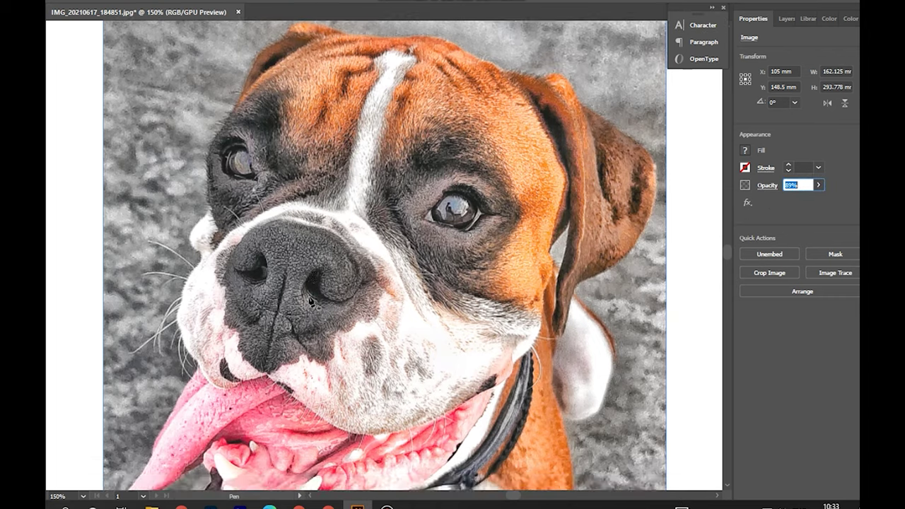
scroll(262, 278, up, 2)
scroll(338, 296, down, 3)
scroll(338, 296, up, 2)
key(p)
drag(193, 192, 248, 170)
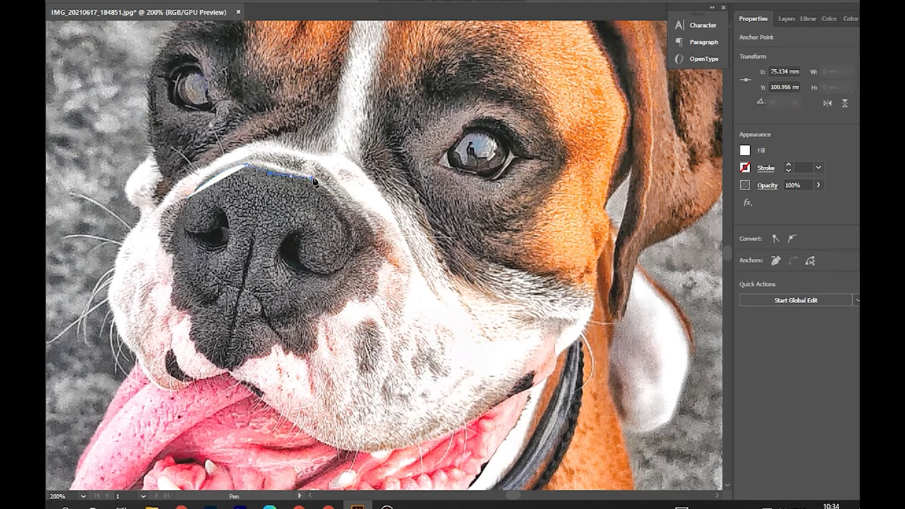
Trace the full nose outline as a closed path with fill set to None.
click(288, 175)
click(328, 202)
drag(348, 263, 355, 267)
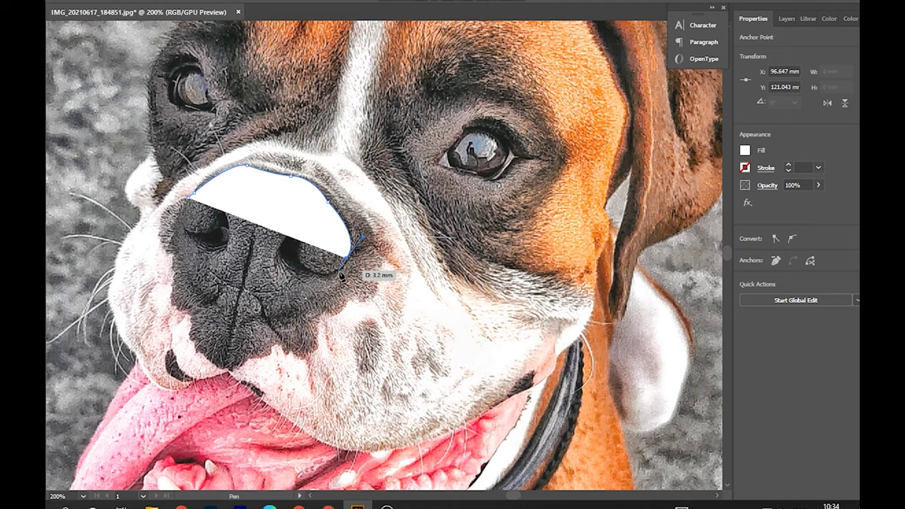
drag(270, 316, 228, 319)
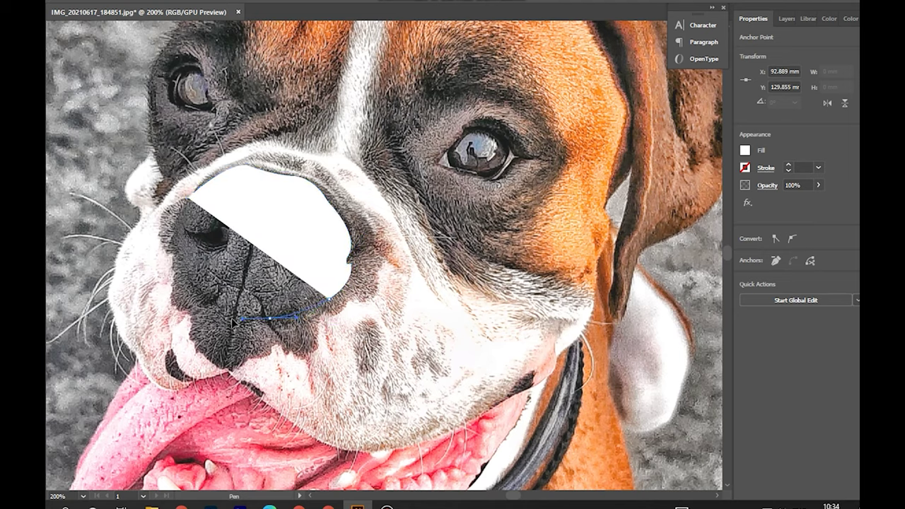
click(749, 99)
double_click(750, 50)
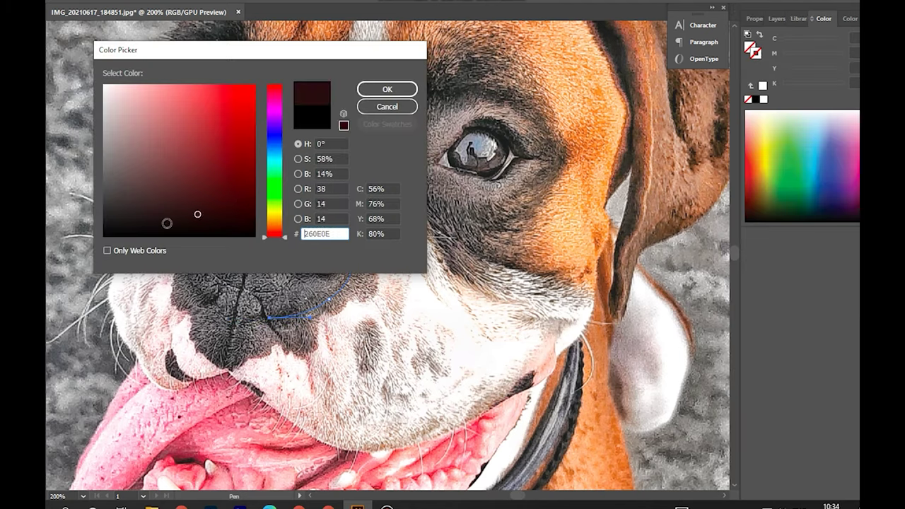
key(Escape)
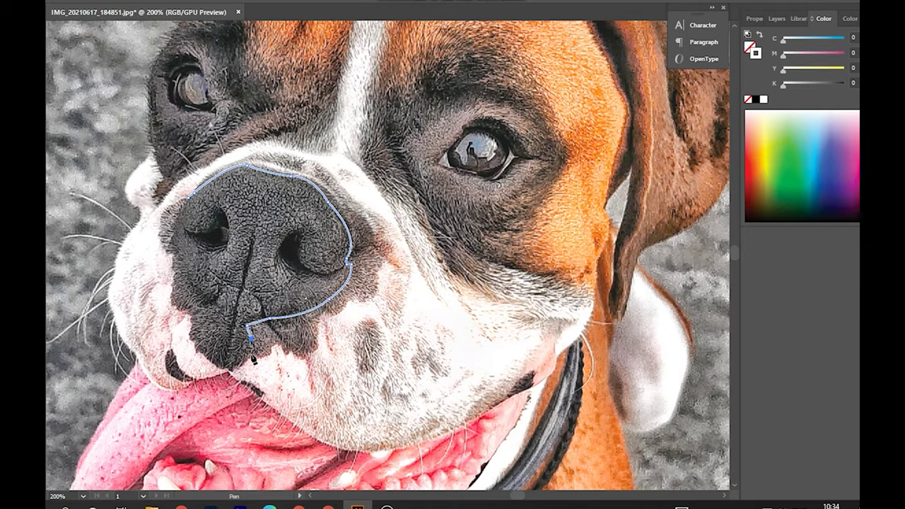
click(232, 371)
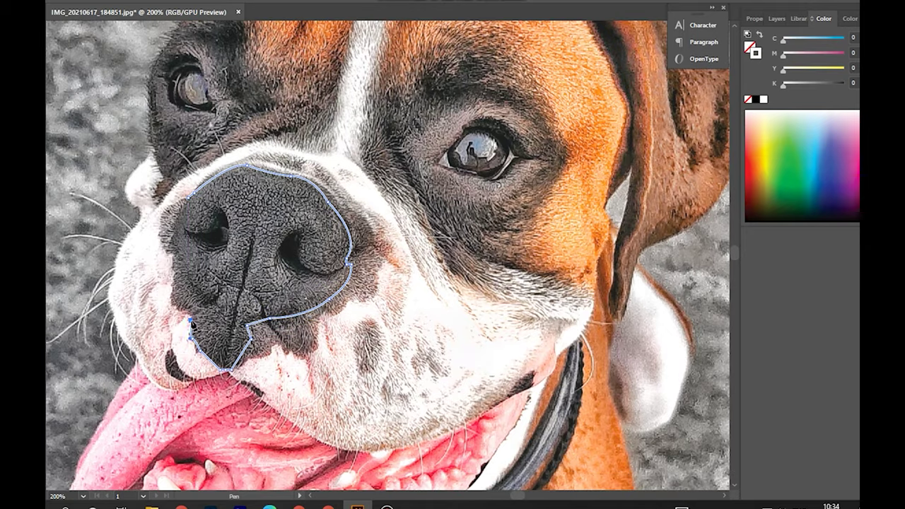
click(200, 301)
click(173, 211)
click(192, 193)
Draw the right and left nostril crescents as closed paths.
click(304, 231)
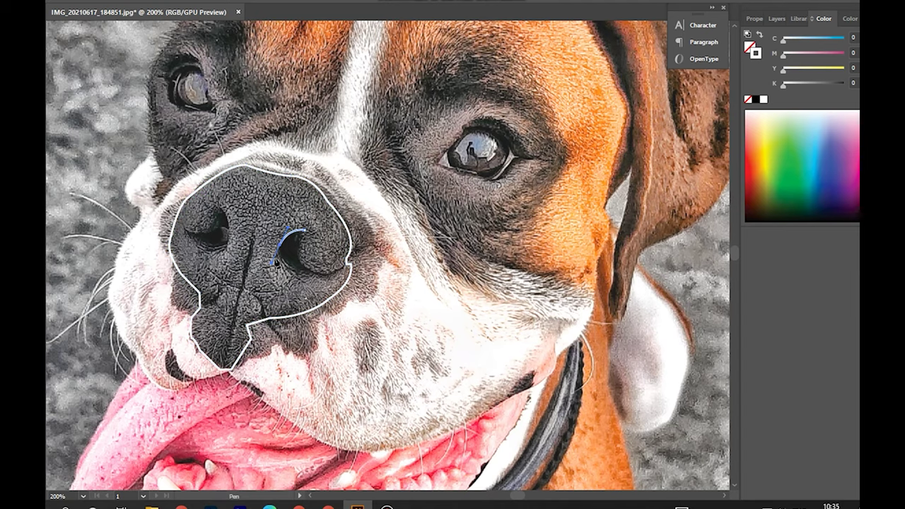
drag(347, 263, 358, 244)
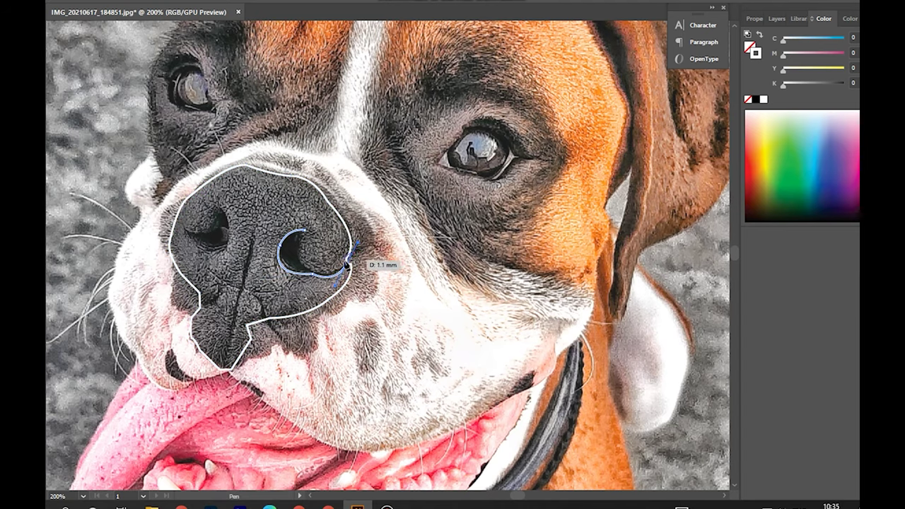
click(303, 260)
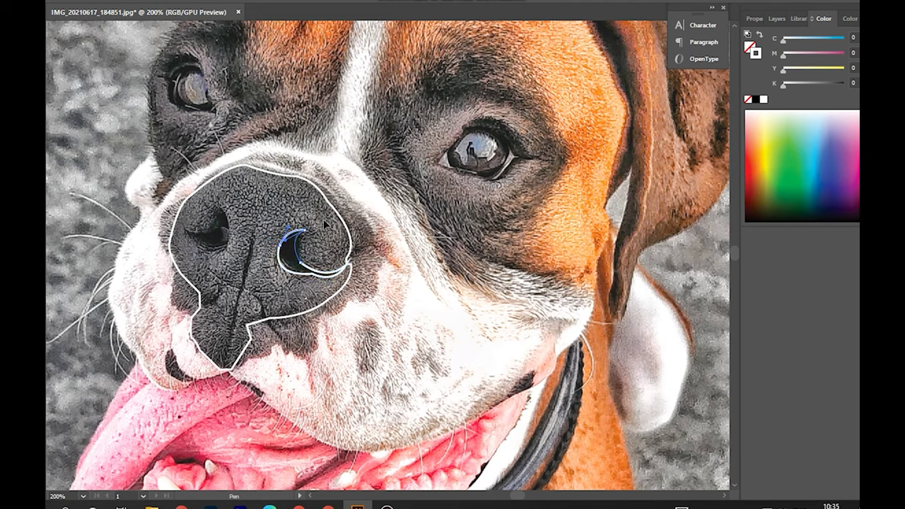
click(221, 208)
drag(183, 229, 177, 203)
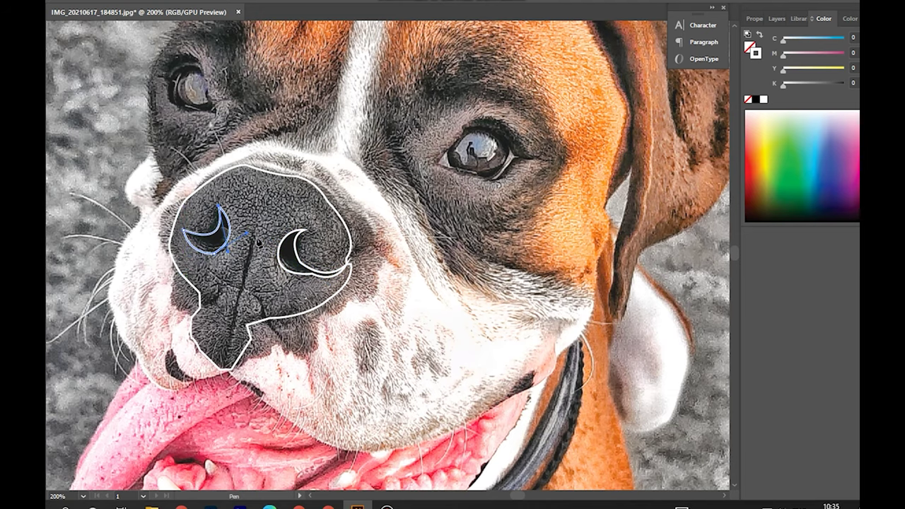
Draw the thin crease down the centre of the nose, then start a path at the nose's lower right.
drag(248, 293, 238, 320)
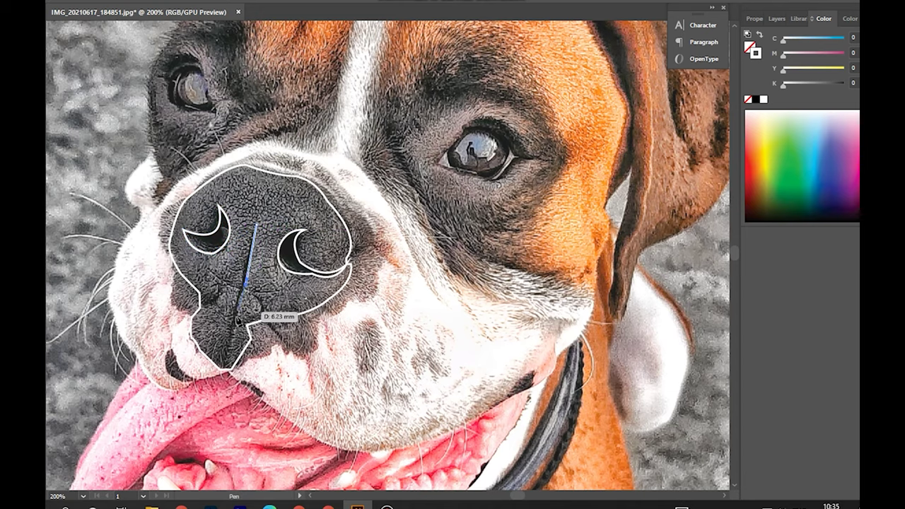
drag(226, 378, 243, 347)
click(254, 227)
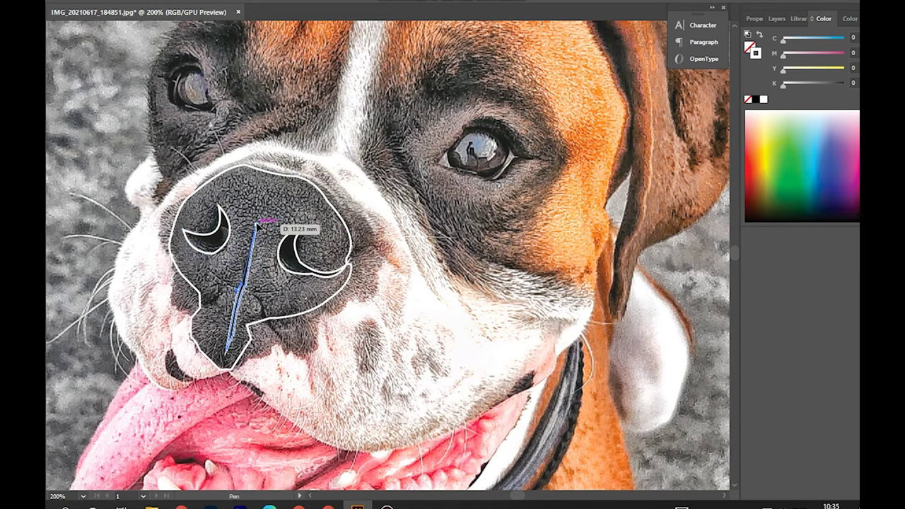
drag(253, 294, 282, 340)
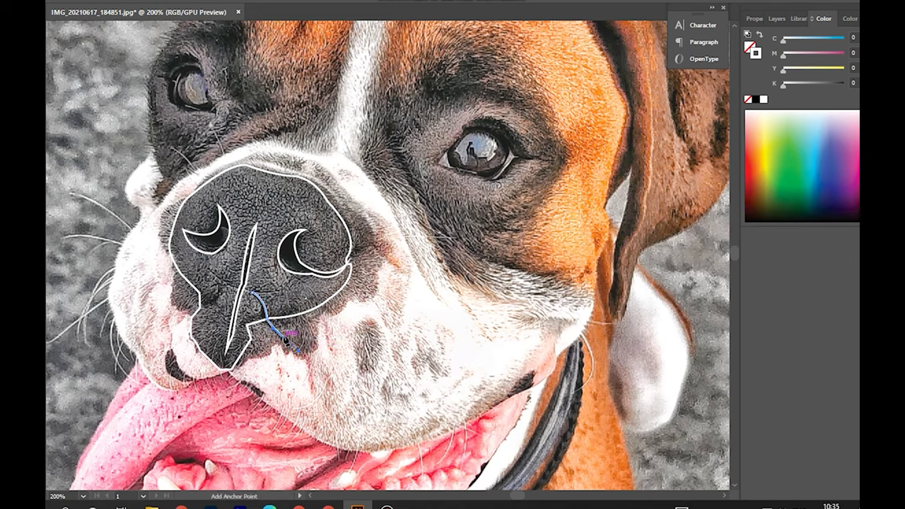
Trace the wider dark patch around the nose and muzzle as one closed outline.
click(262, 306)
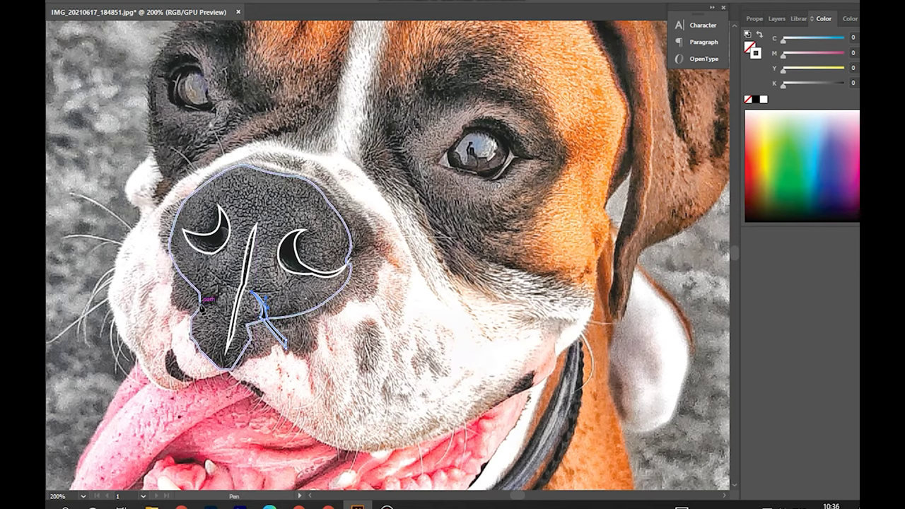
drag(214, 303, 216, 301)
mouse_move(321, 325)
mouse_down()
mouse_move(320, 345)
mouse_move(282, 349)
mouse_up()
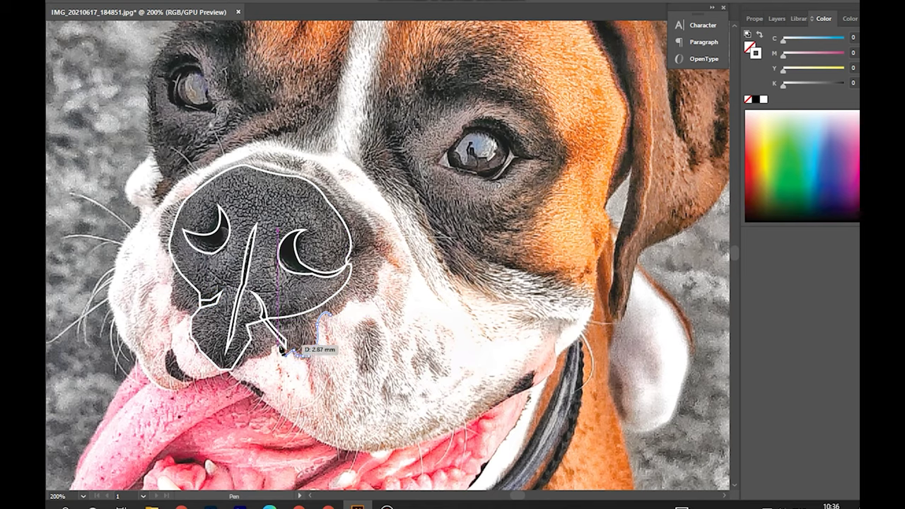
drag(232, 369, 211, 373)
drag(168, 314, 177, 319)
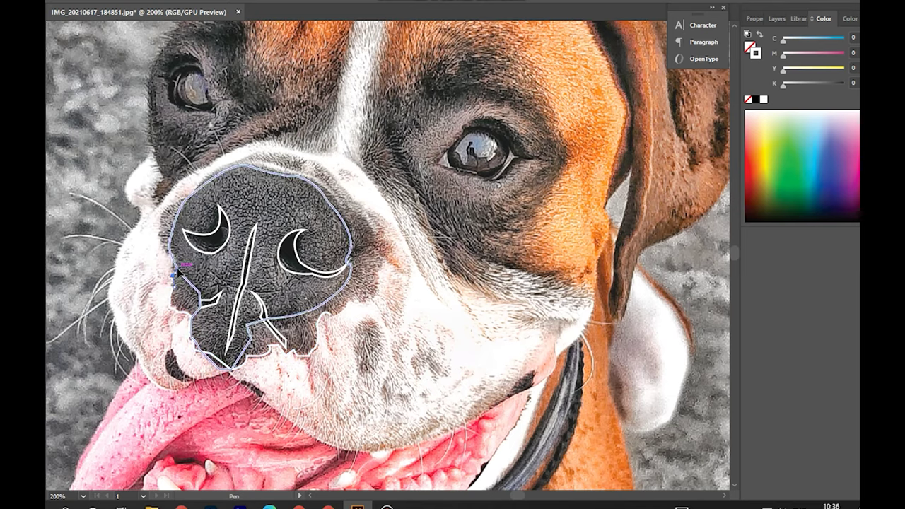
mouse_move(169, 249)
mouse_down()
mouse_move(157, 202)
mouse_move(186, 200)
mouse_up()
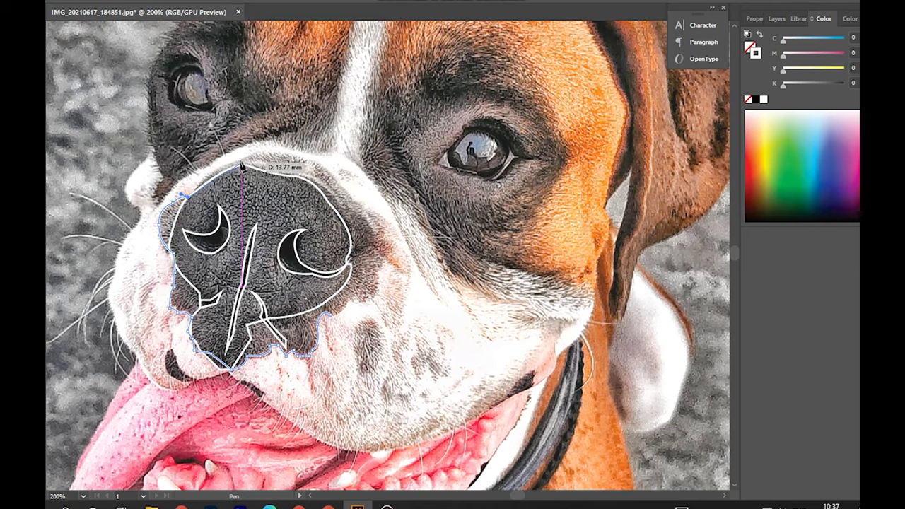
drag(247, 154, 244, 164)
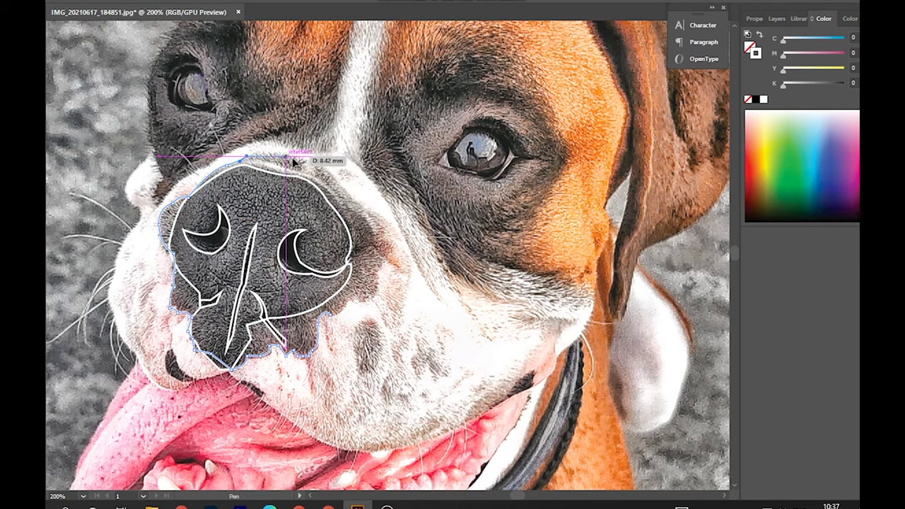
drag(322, 155, 362, 215)
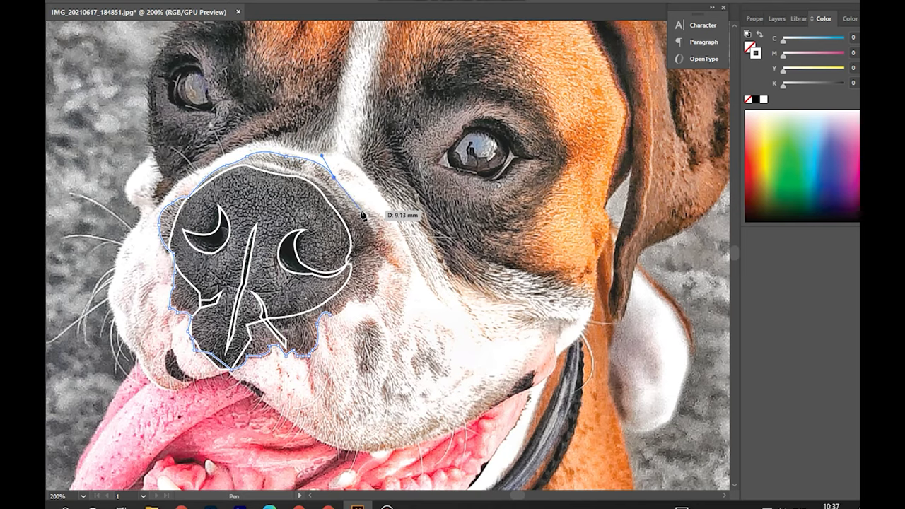
mouse_move(377, 278)
mouse_down()
mouse_move(365, 296)
mouse_move(321, 306)
mouse_up()
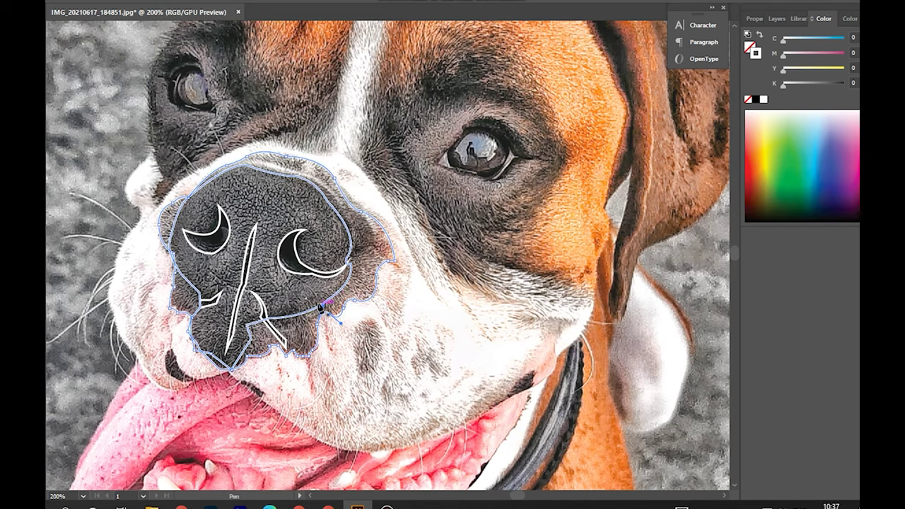
Outline the dark spot on the right cheek and a small shape at the lip.
mouse_move(370, 320)
mouse_down()
mouse_move(380, 344)
mouse_move(356, 365)
mouse_up()
drag(362, 321, 367, 324)
ctrl+click(427, 358)
mouse_move(429, 353)
mouse_down()
mouse_move(441, 357)
mouse_move(433, 379)
mouse_up()
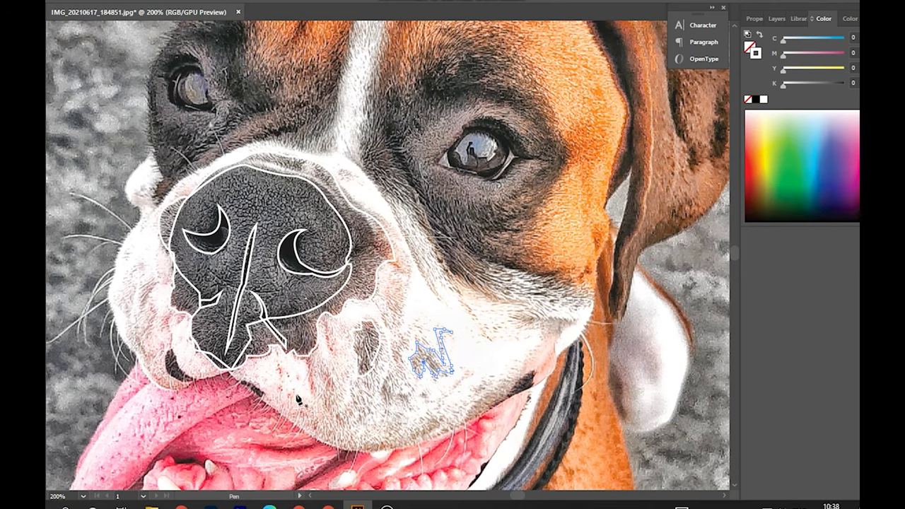
click(175, 352)
click(195, 379)
drag(169, 377, 181, 349)
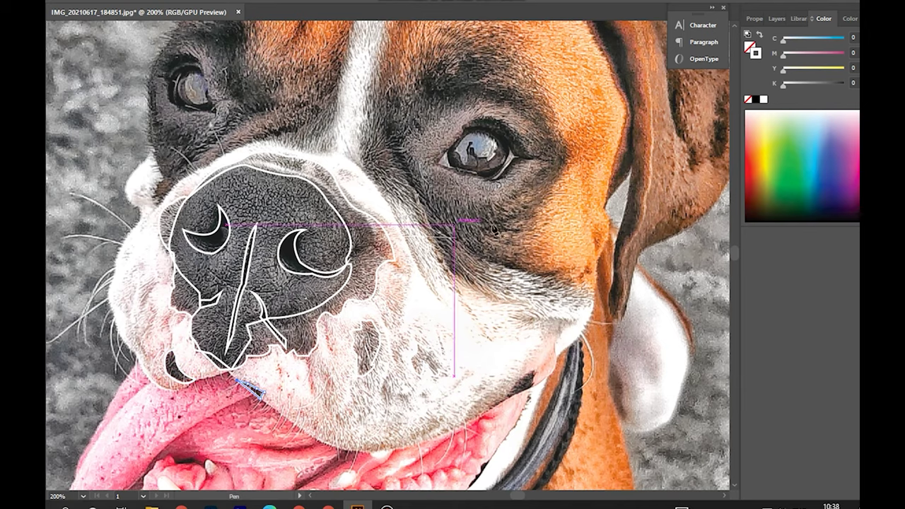
Close the outline around the right eye and trace over the left eye.
scroll(494, 228, up, 3)
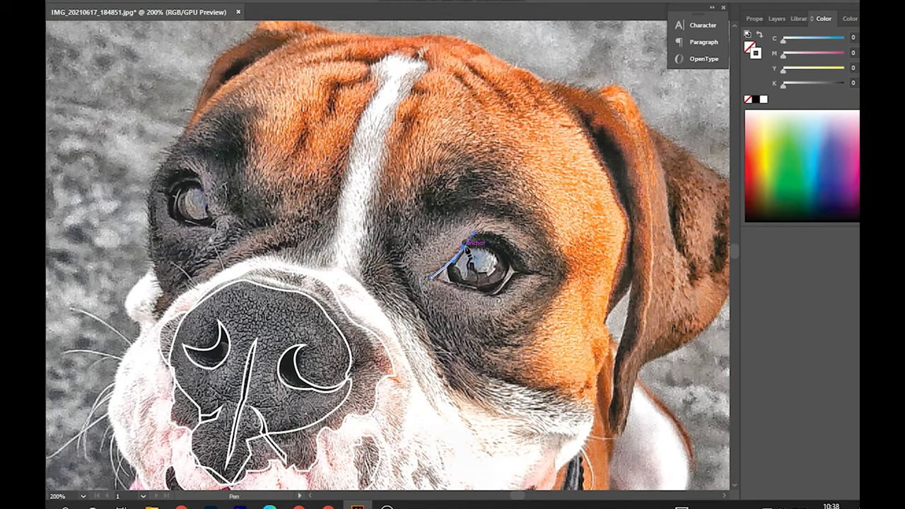
drag(519, 270, 524, 280)
click(433, 277)
drag(212, 223, 216, 227)
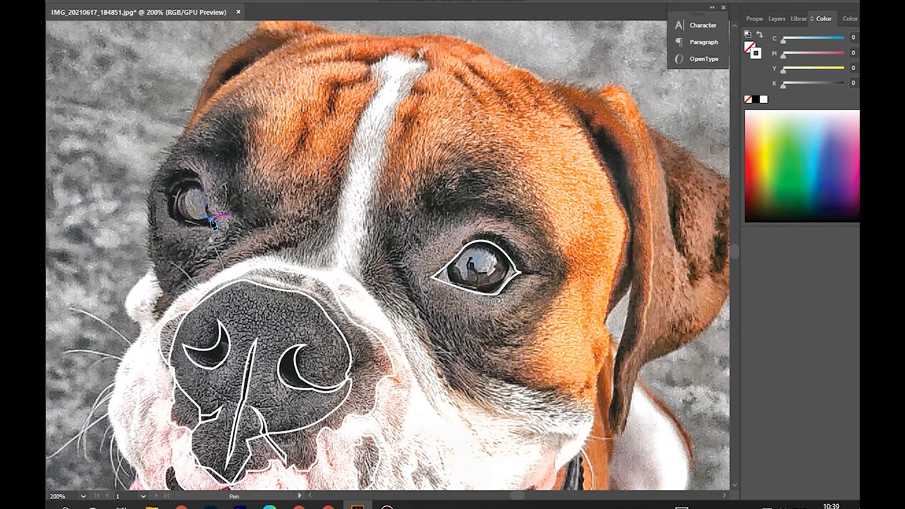
mouse_move(171, 190)
mouse_down()
mouse_move(181, 219)
mouse_move(223, 241)
mouse_up()
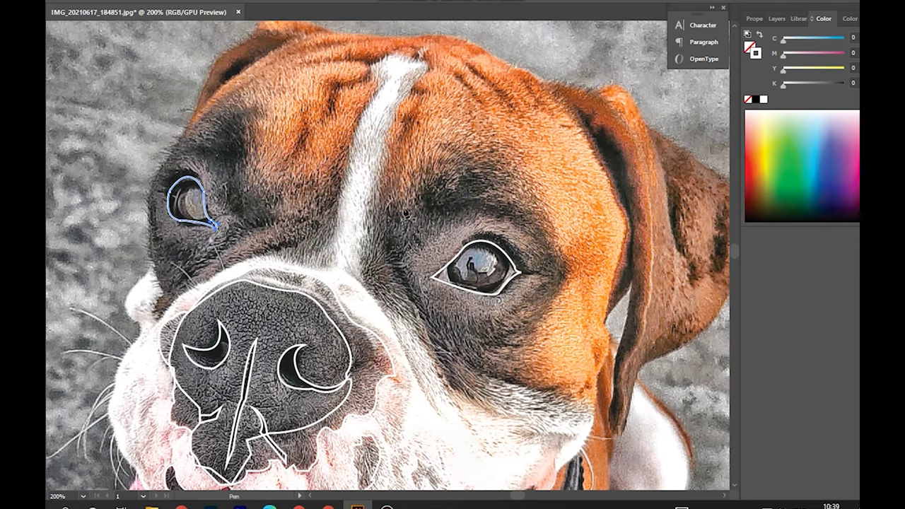
Trace the orange patch from the brow down the face to the zigzag cheek fur edge.
drag(389, 192, 404, 228)
click(427, 177)
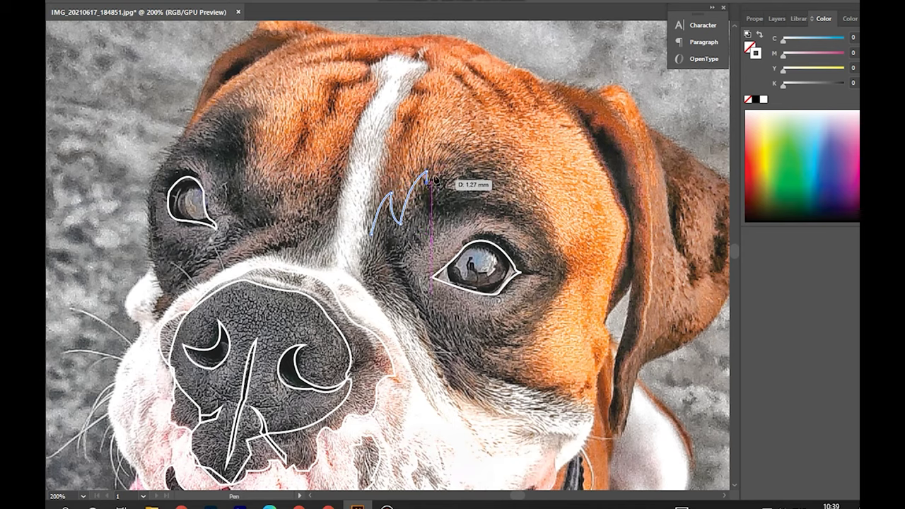
mouse_move(537, 189)
mouse_down()
mouse_move(471, 201)
mouse_move(532, 201)
mouse_up()
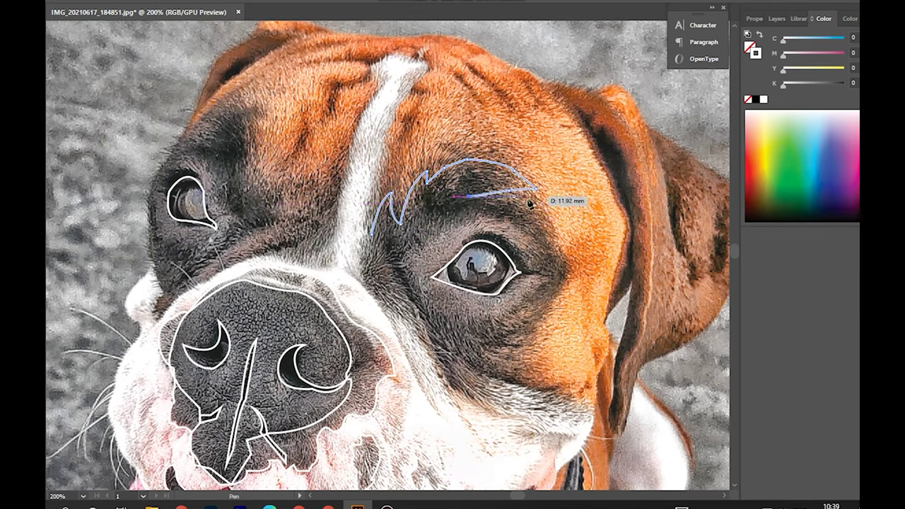
drag(574, 268, 578, 272)
click(533, 332)
click(505, 353)
click(525, 359)
click(494, 375)
mouse_move(542, 387)
mouse_down()
mouse_move(561, 386)
mouse_move(579, 364)
mouse_up()
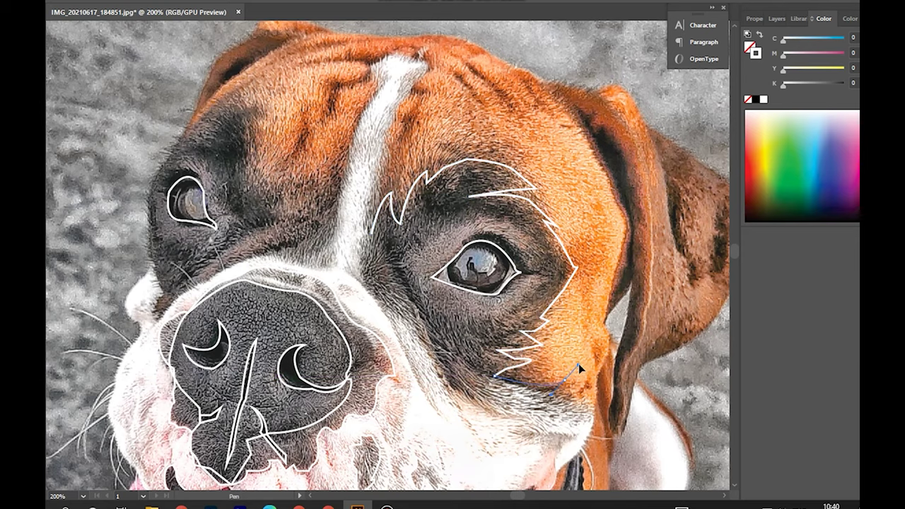
mouse_move(565, 393)
mouse_down()
mouse_move(520, 399)
mouse_move(530, 400)
mouse_up()
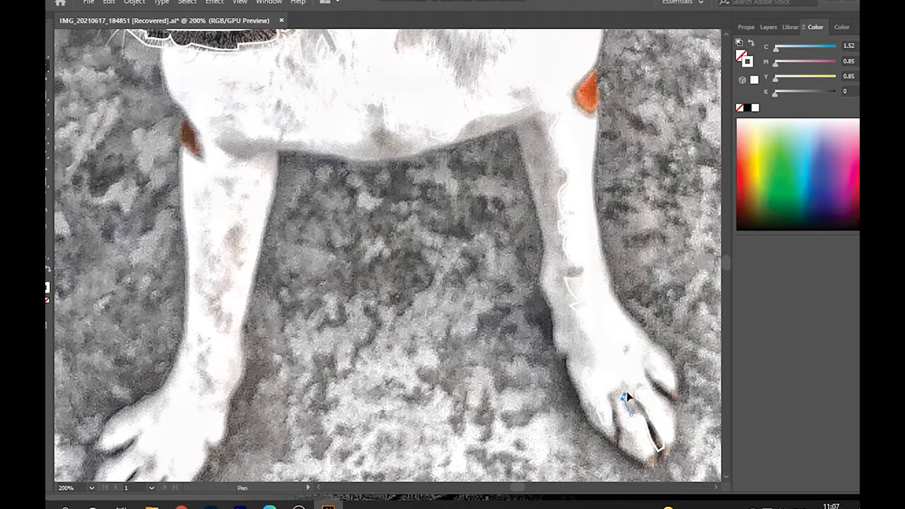
Outline the ground gap along both inner leg edges and the chest underside.
drag(618, 411, 626, 428)
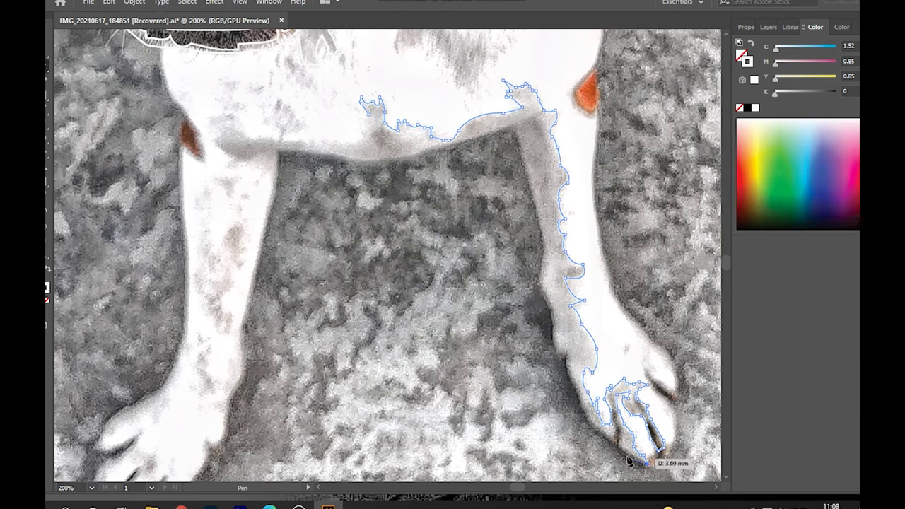
drag(627, 461, 566, 391)
drag(565, 354, 546, 300)
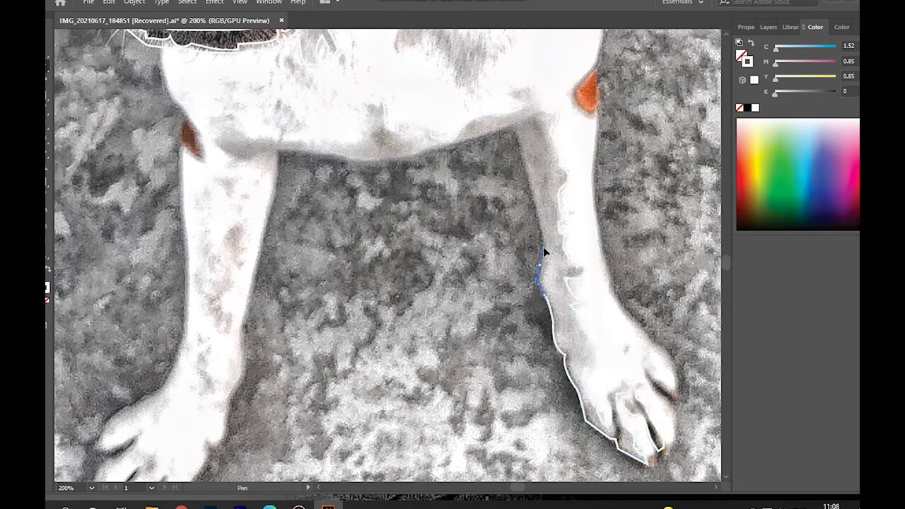
click(512, 128)
drag(430, 147, 432, 152)
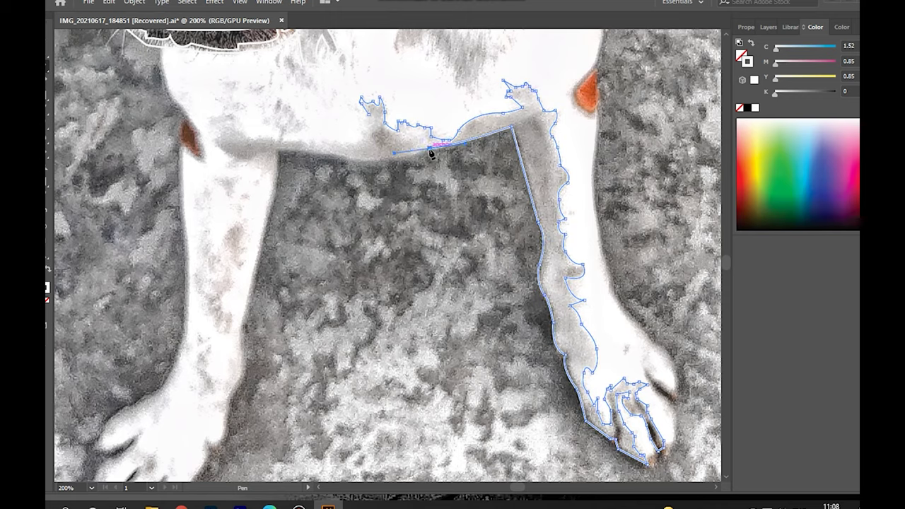
drag(278, 151, 280, 189)
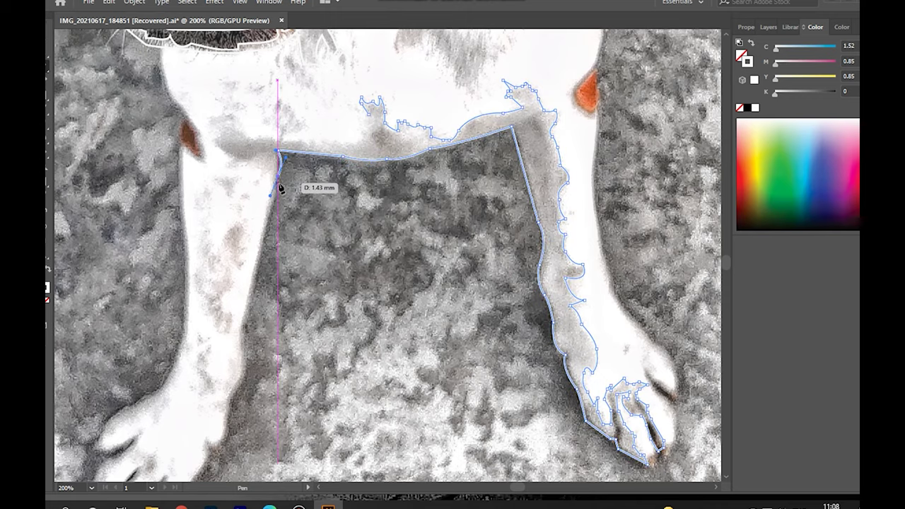
click(255, 274)
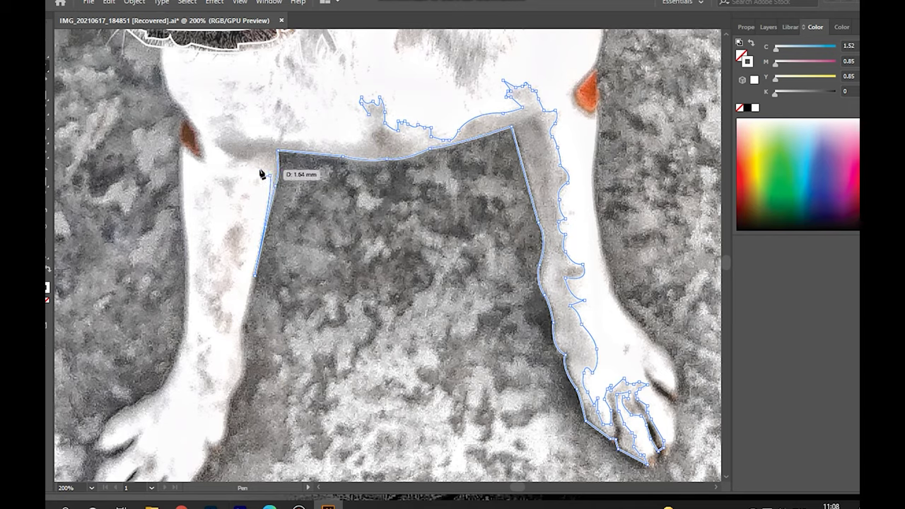
drag(262, 174, 222, 130)
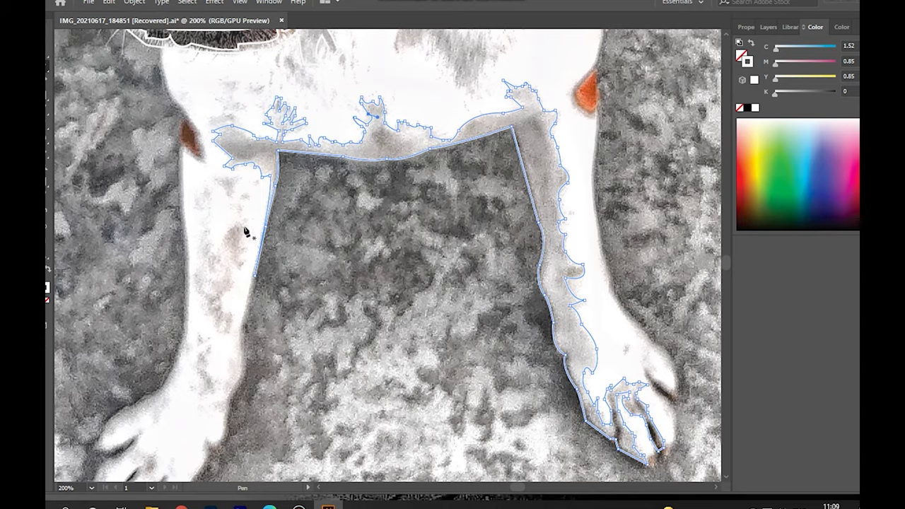
Trace the shaded fur areas along the left front leg.
drag(238, 237, 241, 253)
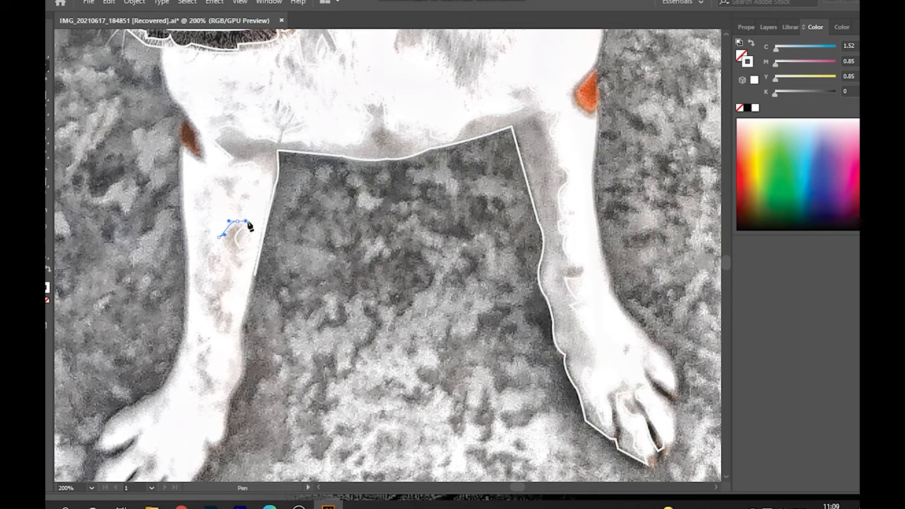
drag(234, 195, 244, 184)
drag(204, 282, 212, 297)
click(219, 283)
click(231, 338)
click(216, 311)
click(206, 283)
click(194, 272)
click(203, 351)
Reshape the curve along the left leg and end that path.
scroll(214, 339, down, 3)
mouse_move(216, 321)
mouse_down()
mouse_move(237, 276)
mouse_move(246, 278)
mouse_up()
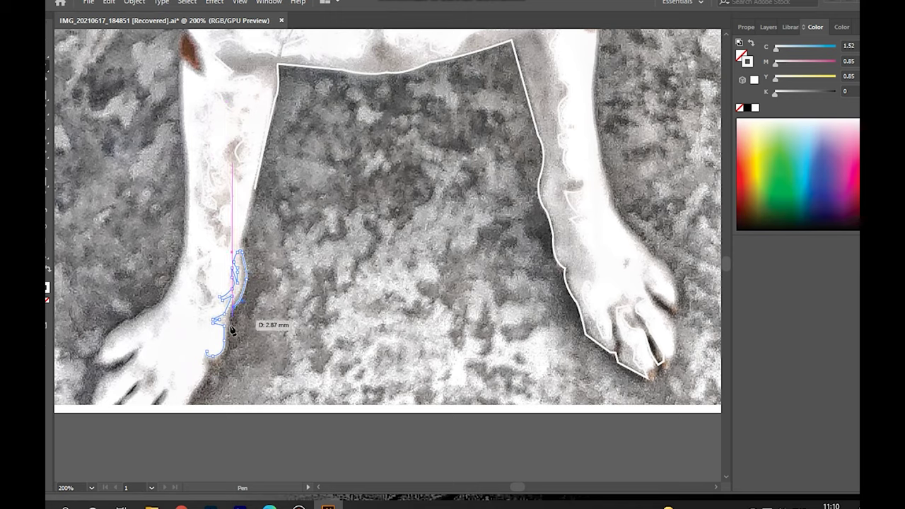
drag(238, 308, 205, 356)
key(Escape)
Trace the left front leg and paw outline, including the toe and inner paw edge.
drag(136, 392, 99, 404)
click(131, 368)
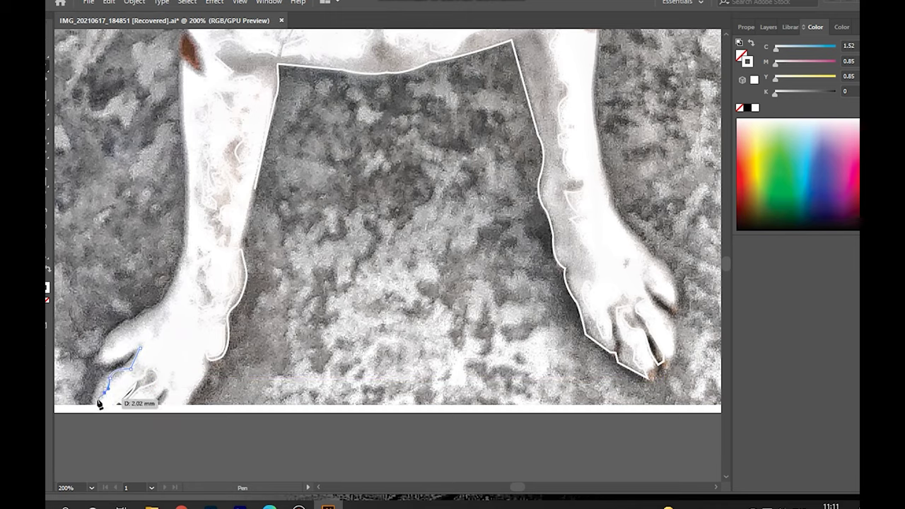
mouse_move(100, 357)
mouse_down()
mouse_move(97, 363)
mouse_move(111, 348)
mouse_up()
drag(132, 316, 148, 313)
drag(170, 283, 179, 277)
click(187, 248)
drag(186, 223, 180, 282)
drag(157, 332, 101, 364)
click(106, 351)
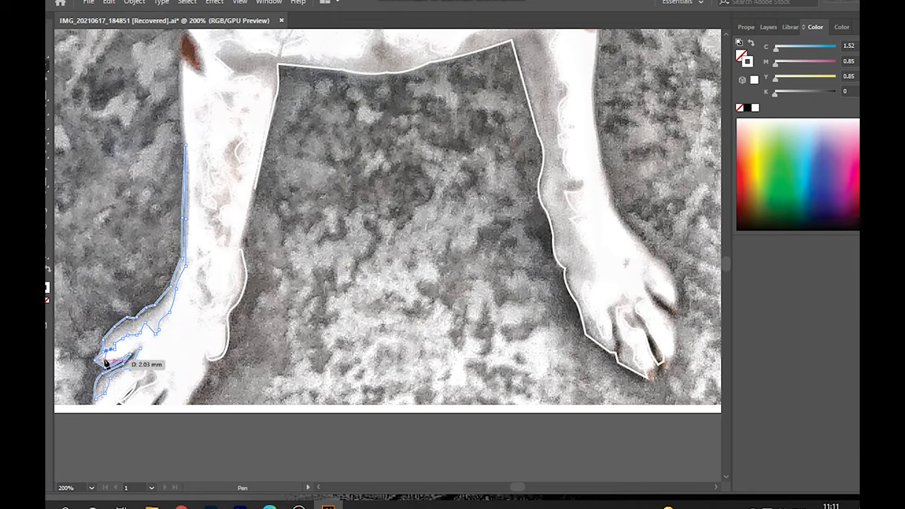
scroll(633, 366, up, 3)
scroll(633, 366, down, 3)
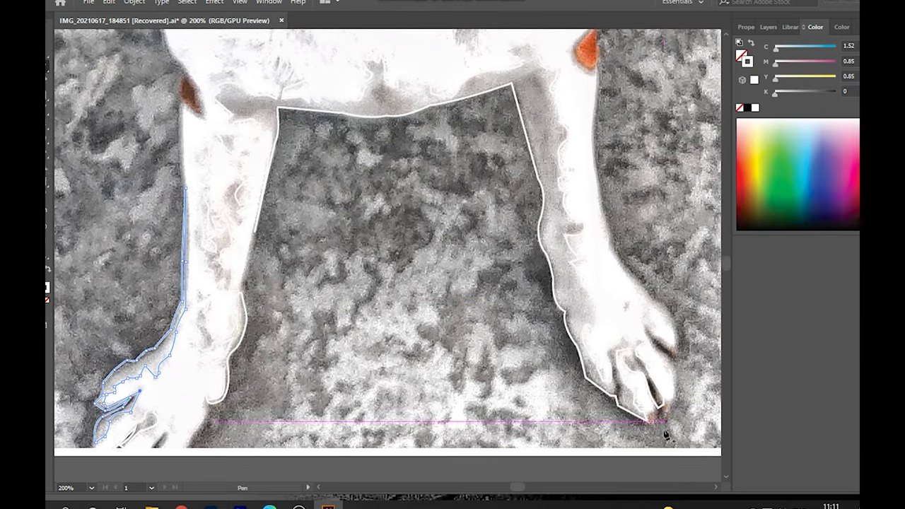
click(161, 416)
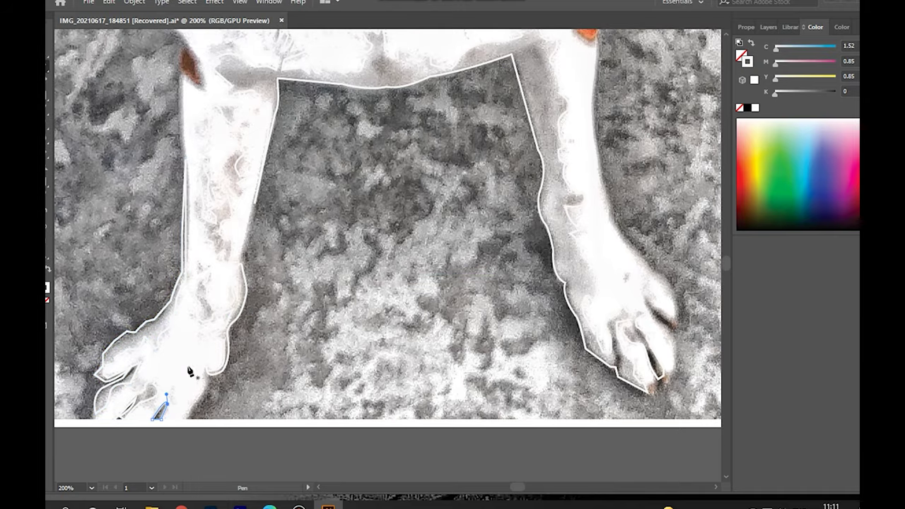
Outline the right paw's toe details and the shading up the right leg.
drag(520, 485, 537, 485)
drag(446, 338, 441, 297)
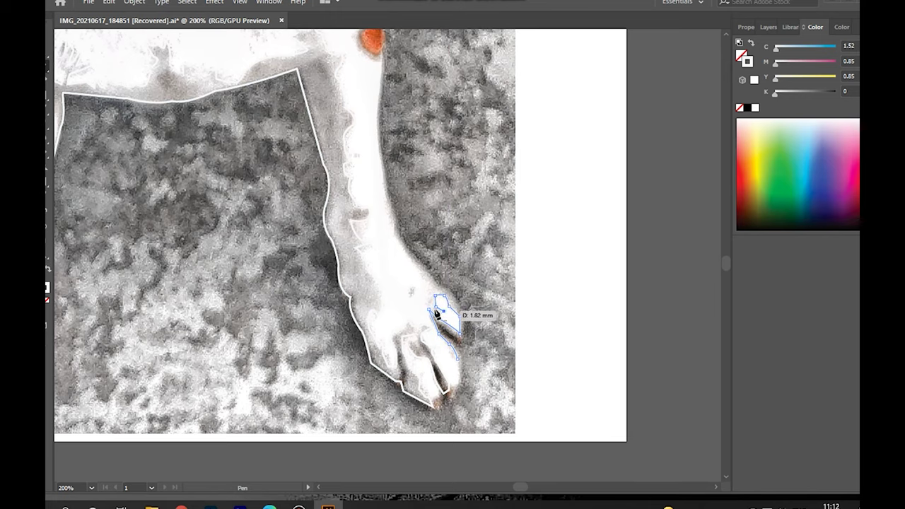
drag(398, 225, 383, 182)
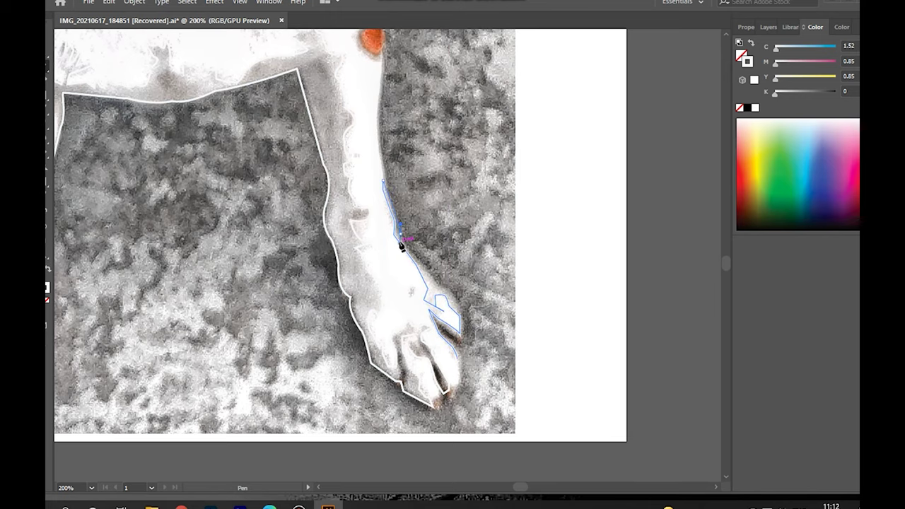
mouse_move(401, 239)
mouse_down()
mouse_move(464, 344)
mouse_move(464, 358)
mouse_up()
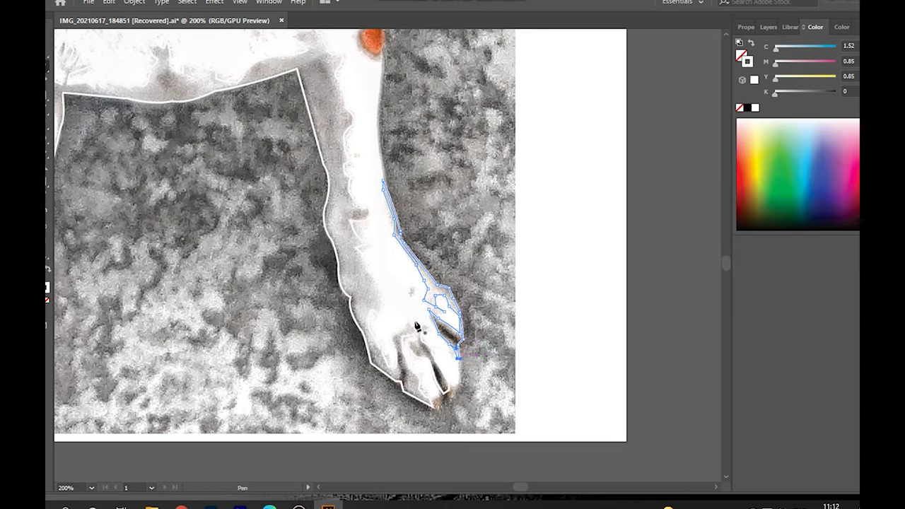
scroll(417, 326, up, 2)
drag(415, 318, 415, 334)
scroll(367, 244, up, 10)
Close the outline of the small orange chest patch.
drag(382, 243, 362, 267)
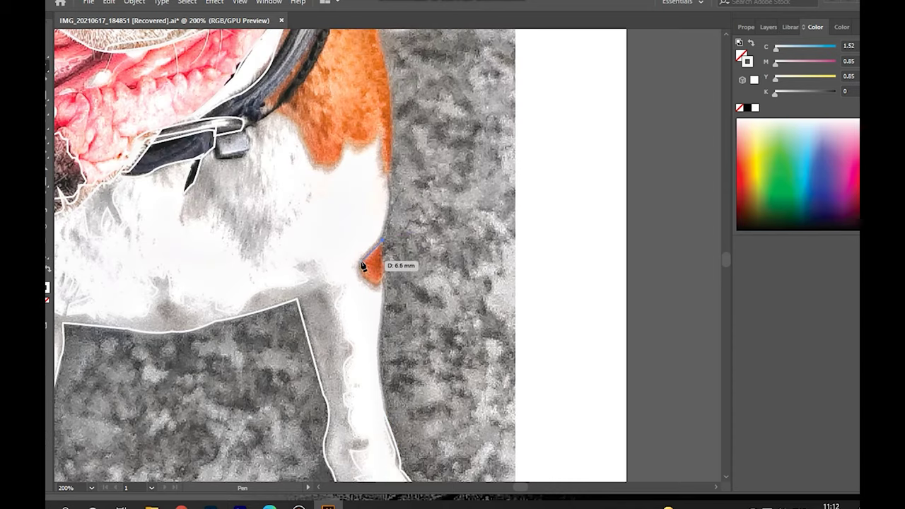
click(382, 243)
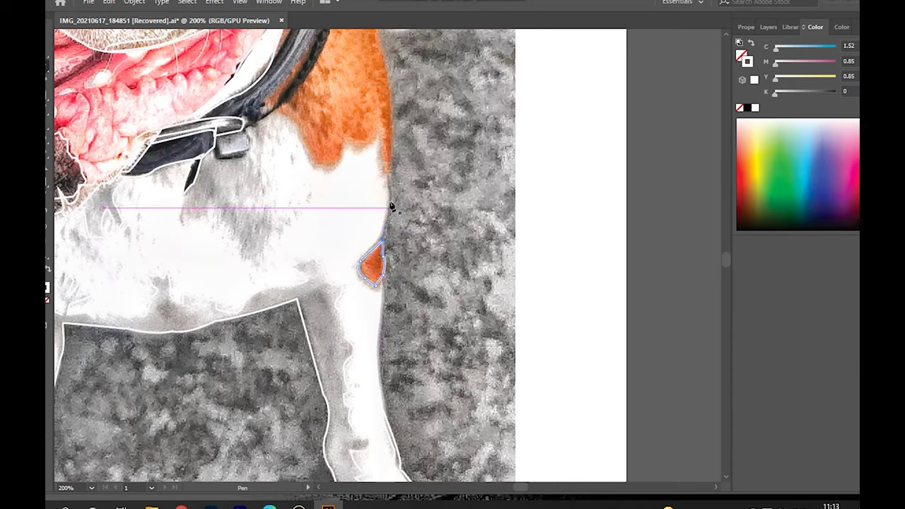
scroll(389, 205, up, 6)
Trace the orange neck fur edge up toward the ear.
drag(274, 239, 295, 244)
click(344, 273)
click(357, 274)
click(365, 271)
click(377, 266)
drag(380, 283, 386, 303)
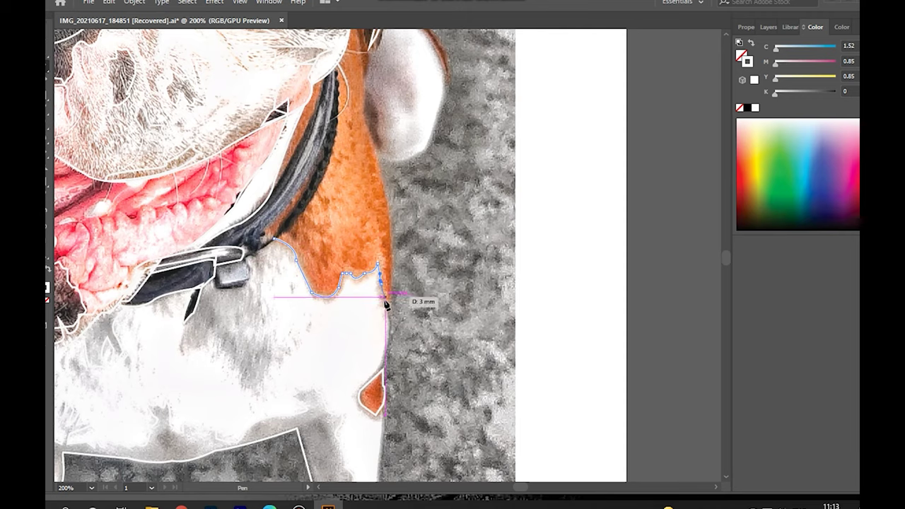
drag(380, 174, 384, 134)
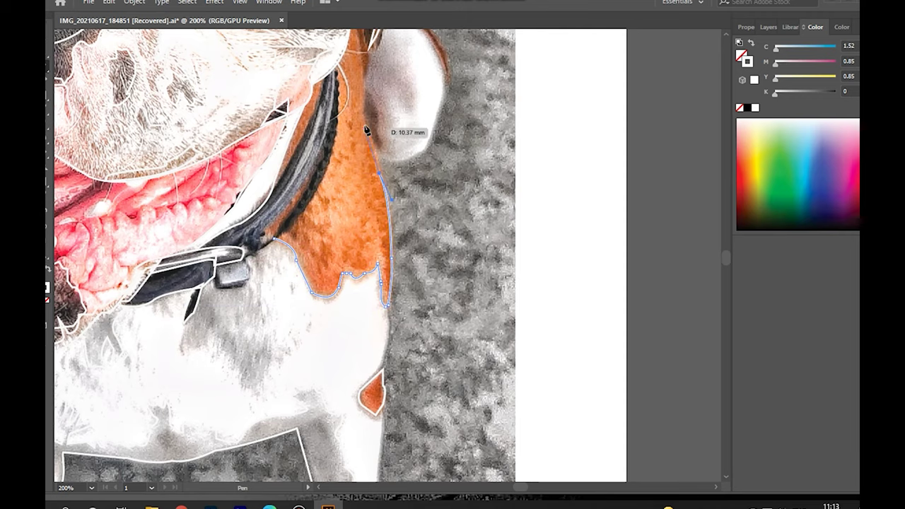
scroll(382, 149, up, 3)
scroll(389, 212, up, 6)
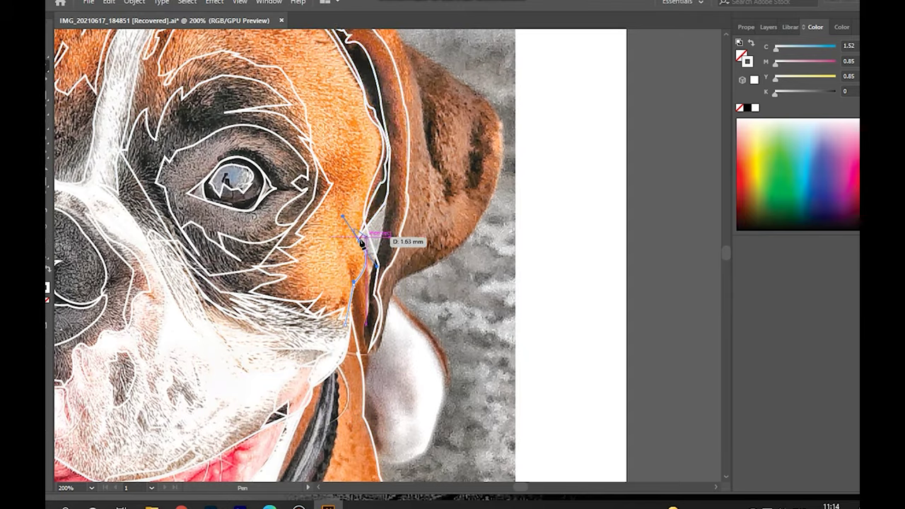
scroll(379, 227, up, 2)
scroll(346, 67, up, 2)
Outline over the ear and top of the head, down the left side and under the chin.
drag(268, 95, 185, 71)
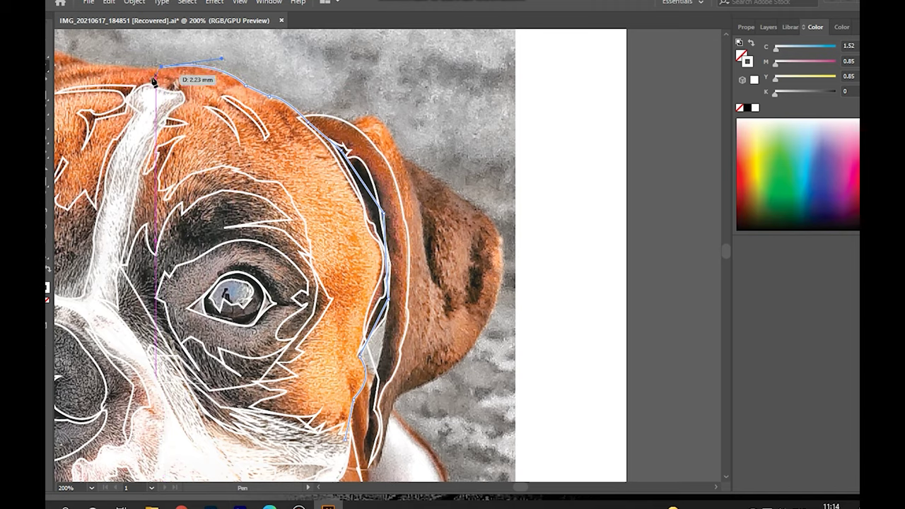
scroll(213, 141, left, 1)
scroll(228, 156, left, 4)
click(202, 54)
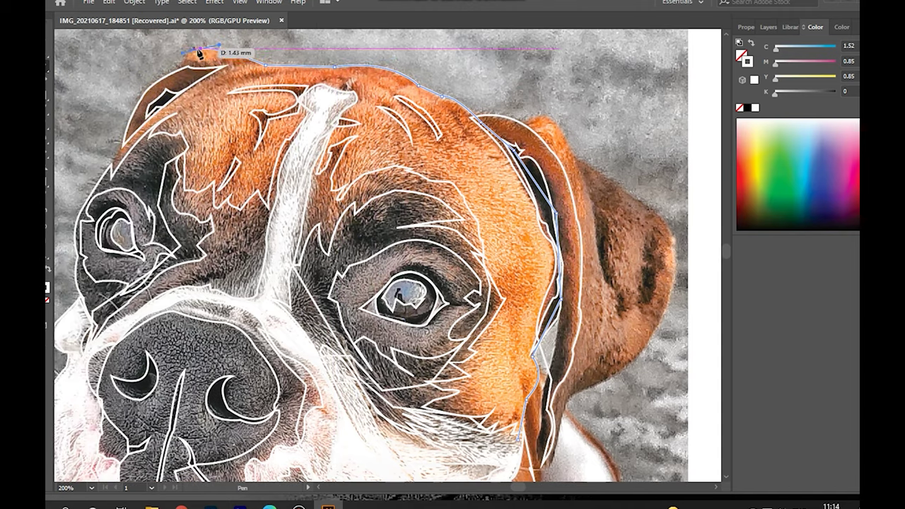
click(111, 170)
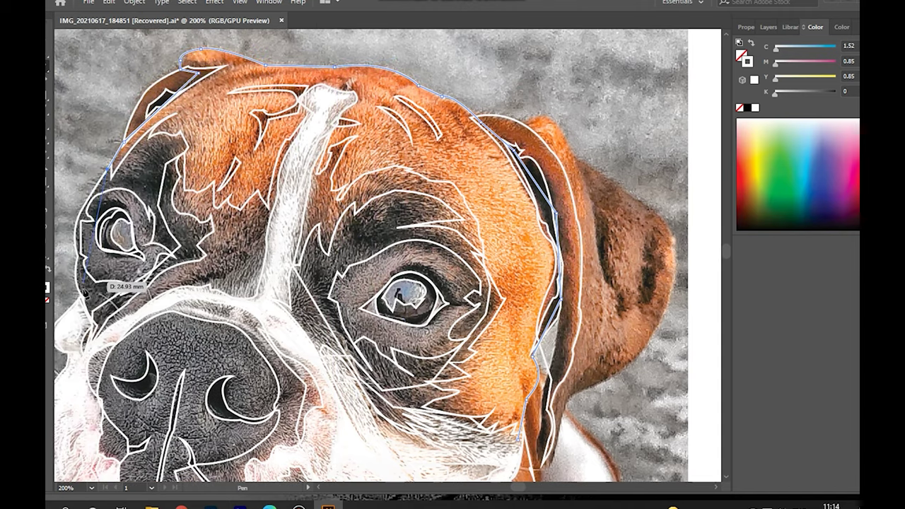
scroll(106, 290, down, 2)
scroll(103, 293, down, 3)
click(83, 330)
click(375, 379)
click(523, 279)
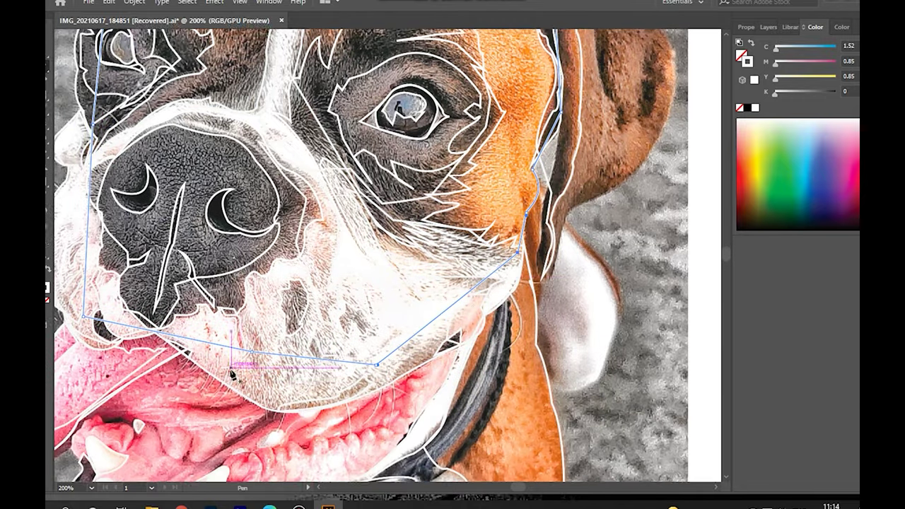
scroll(240, 303, down, 5)
Finish the tooth outline and trace the gum line up to the collar edge and back.
click(228, 289)
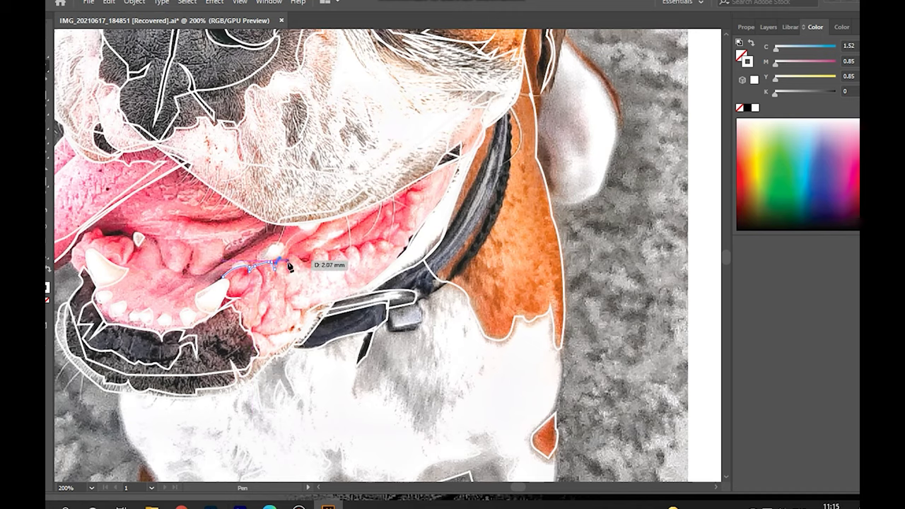
click(314, 254)
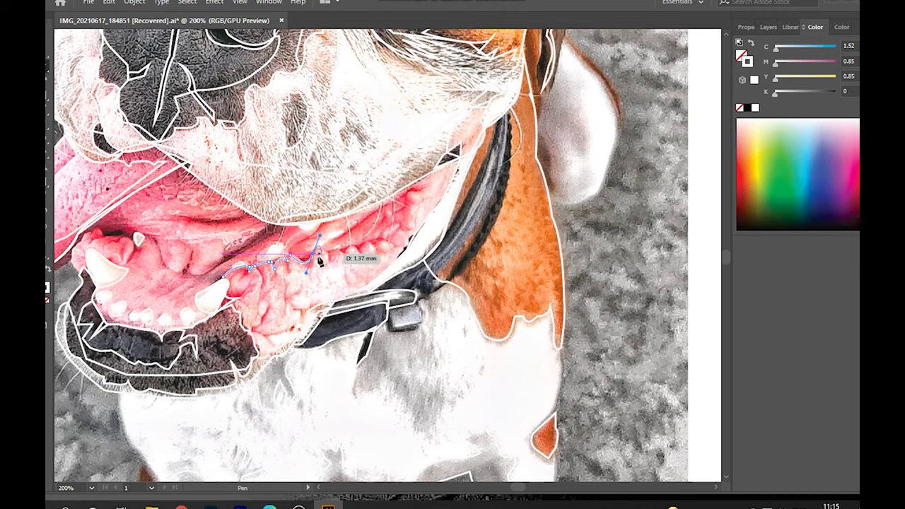
click(358, 248)
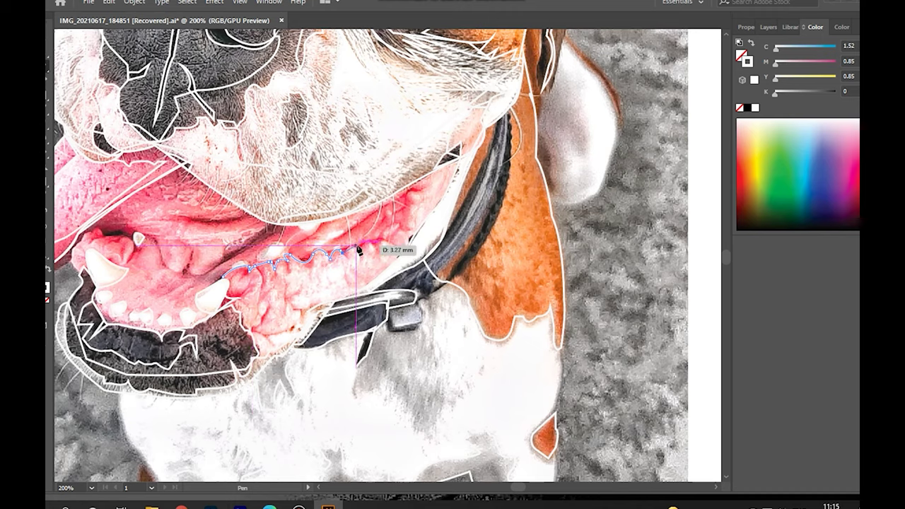
click(404, 228)
click(416, 189)
click(461, 155)
click(361, 290)
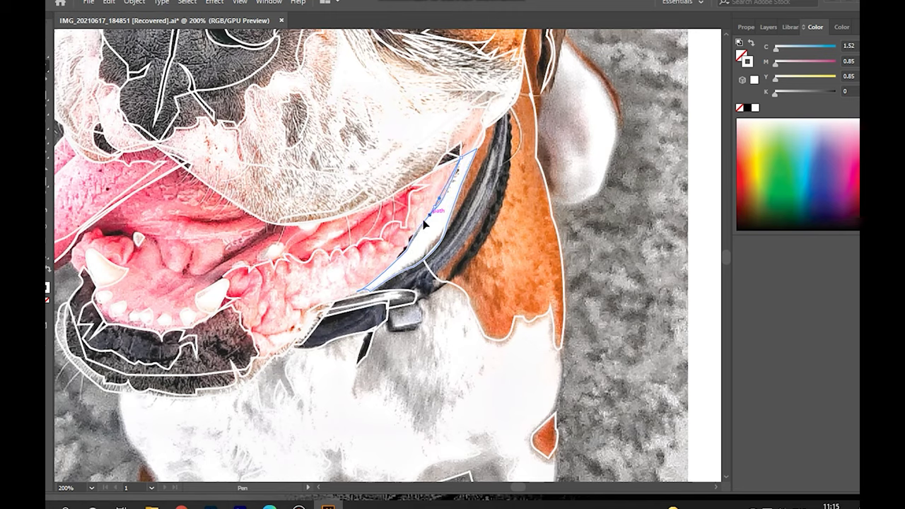
click(327, 301)
key(Escape)
click(301, 330)
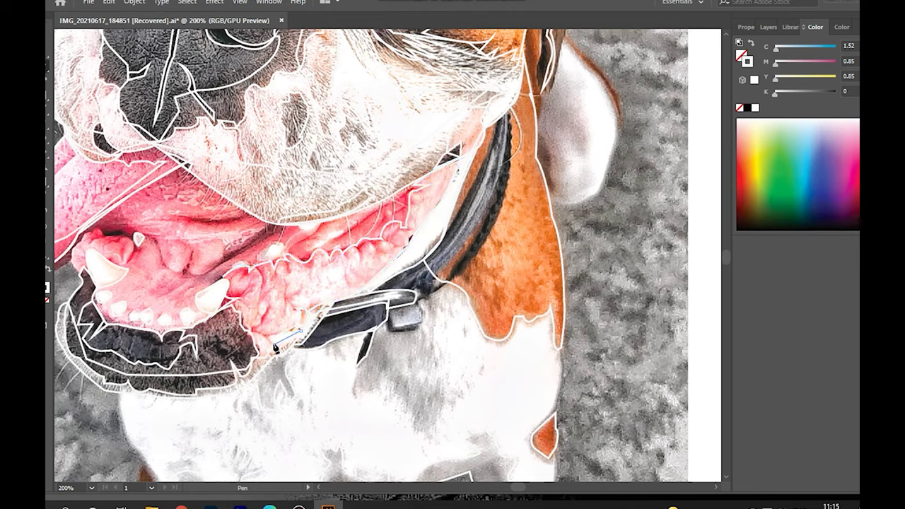
click(225, 300)
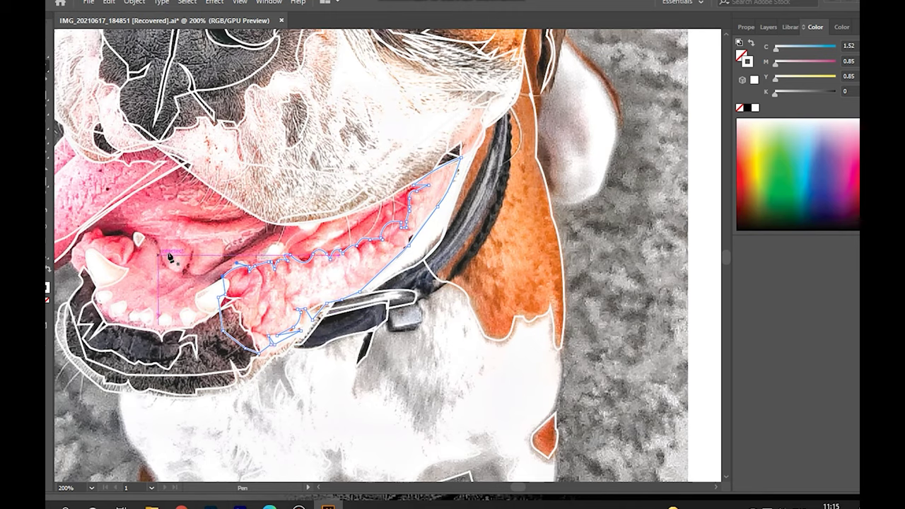
Trace a closed gum shape from the tongue edge along the upper and lower gum edges.
click(81, 231)
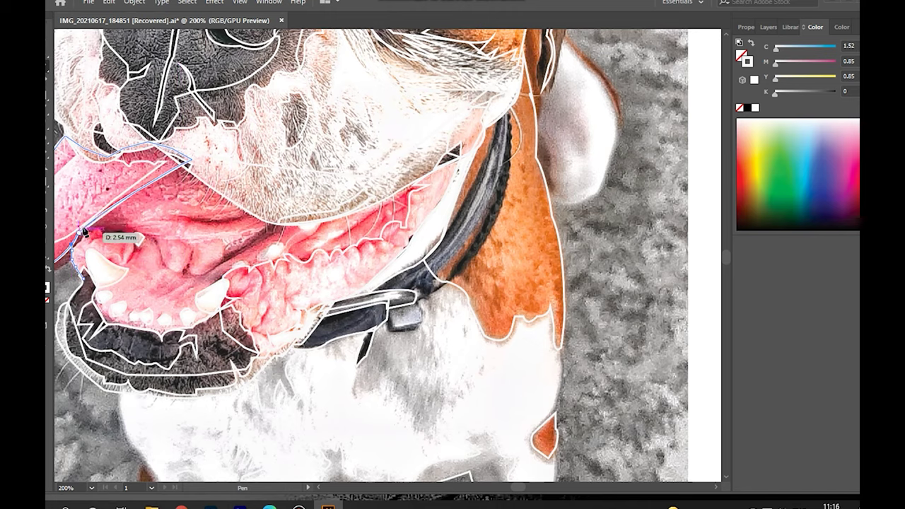
click(259, 210)
click(429, 182)
click(414, 219)
click(382, 255)
click(288, 297)
click(246, 308)
click(153, 342)
click(92, 314)
click(81, 233)
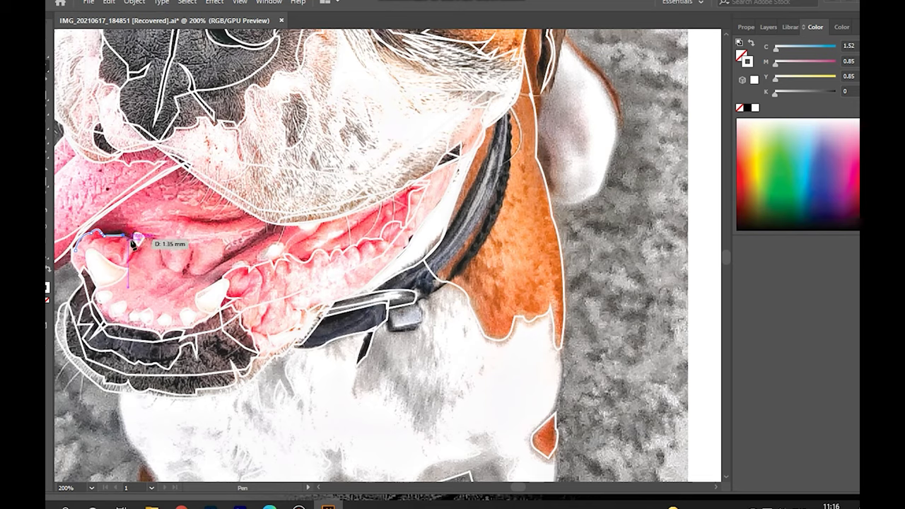
Outline the lower teeth as a closed shape and start a curved path across the teeth.
click(173, 267)
click(186, 269)
click(276, 226)
click(181, 165)
click(82, 234)
click(180, 218)
drag(253, 214, 276, 205)
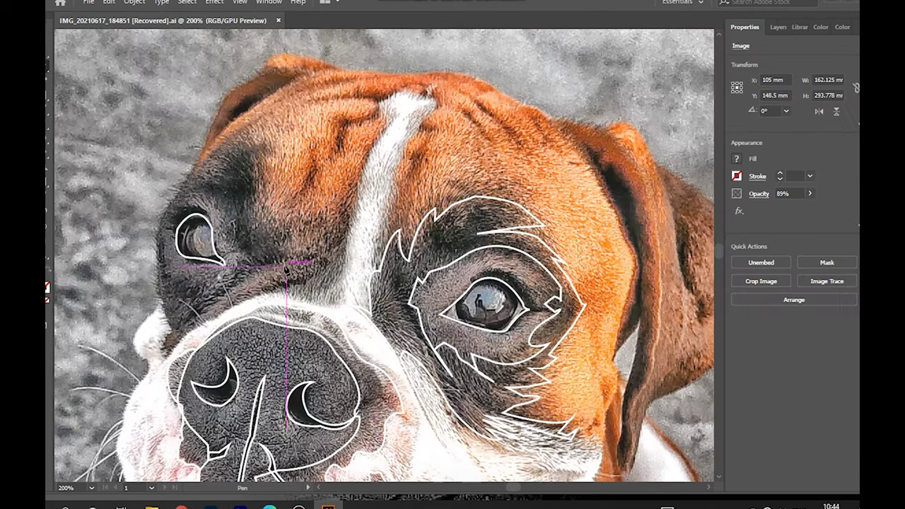
click(283, 267)
Extend the nose-side path down the muzzle and set the fill colour to white (ffffff).
click(232, 292)
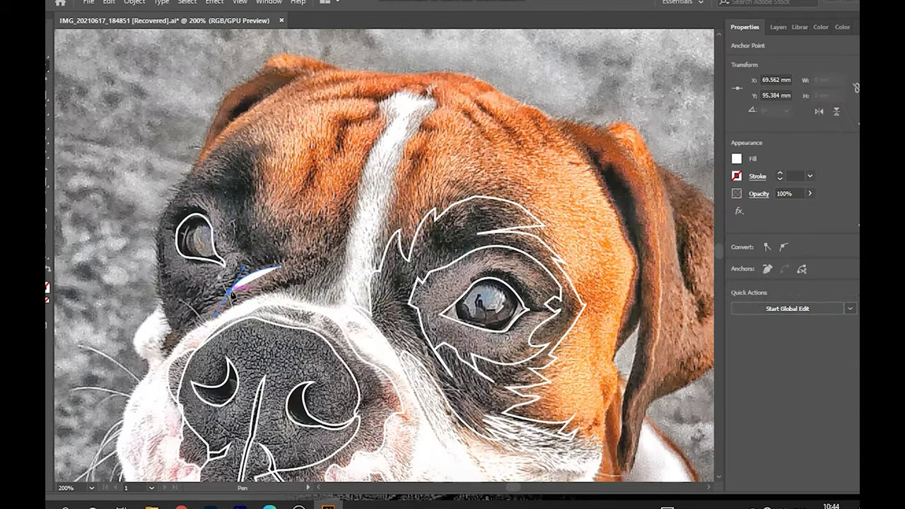
click(166, 360)
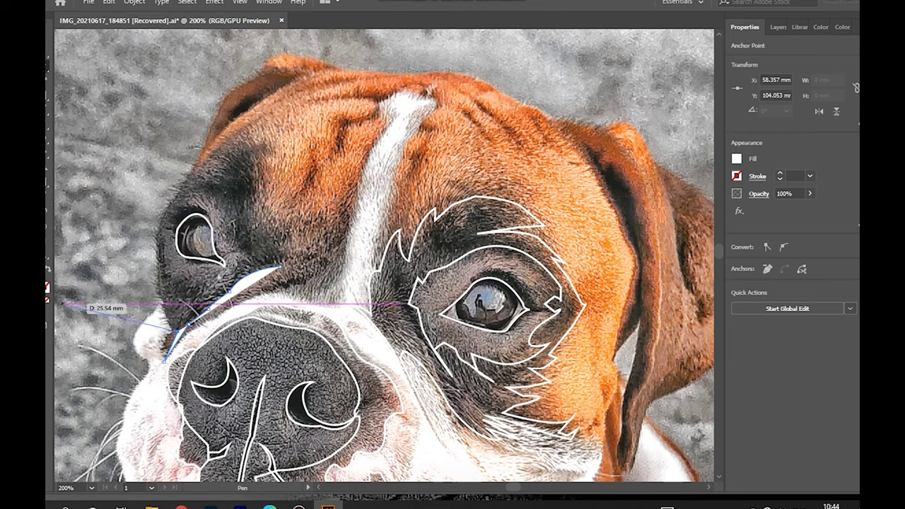
double_click(48, 297)
text(ffffff)
key(Return)
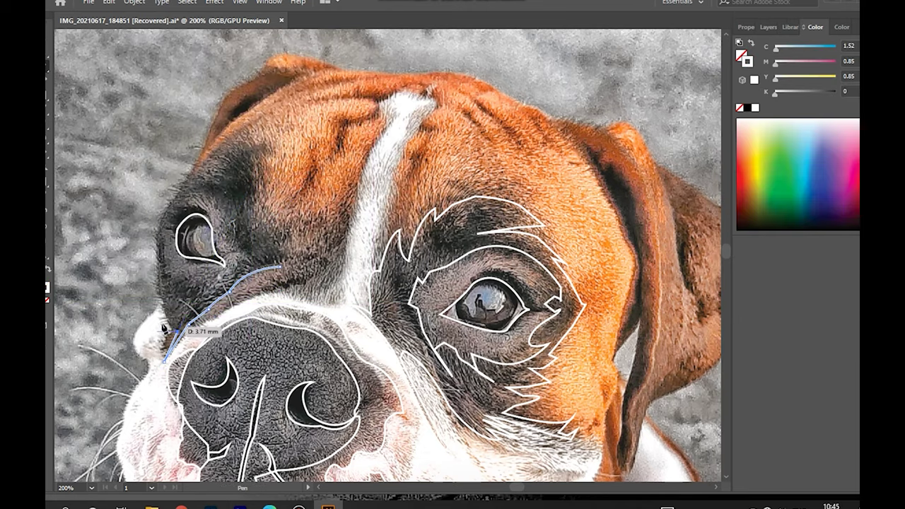
Trace the dark left eye patch along the brow and around the left eye.
click(192, 172)
drag(258, 119, 293, 107)
mouse_move(228, 165)
mouse_down()
mouse_move(246, 150)
mouse_move(276, 234)
mouse_move(284, 242)
mouse_move(295, 229)
mouse_up()
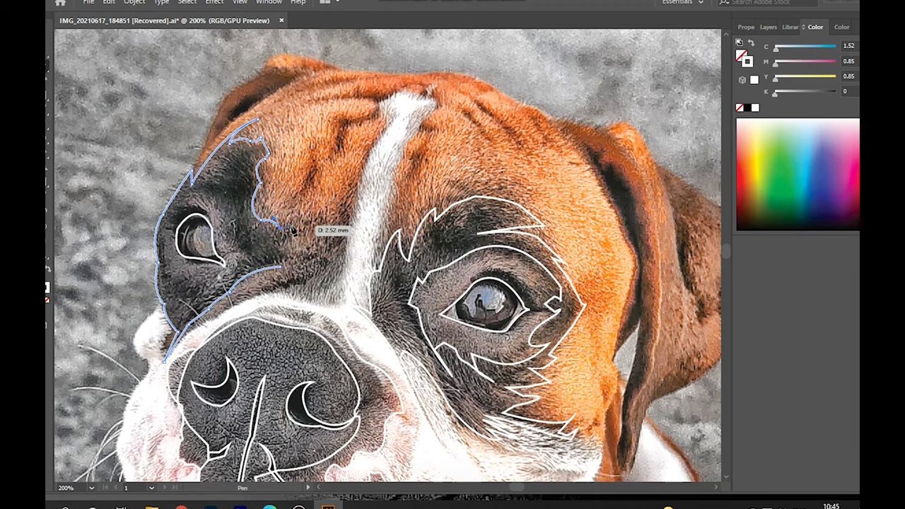
drag(282, 265, 283, 270)
drag(219, 268, 249, 269)
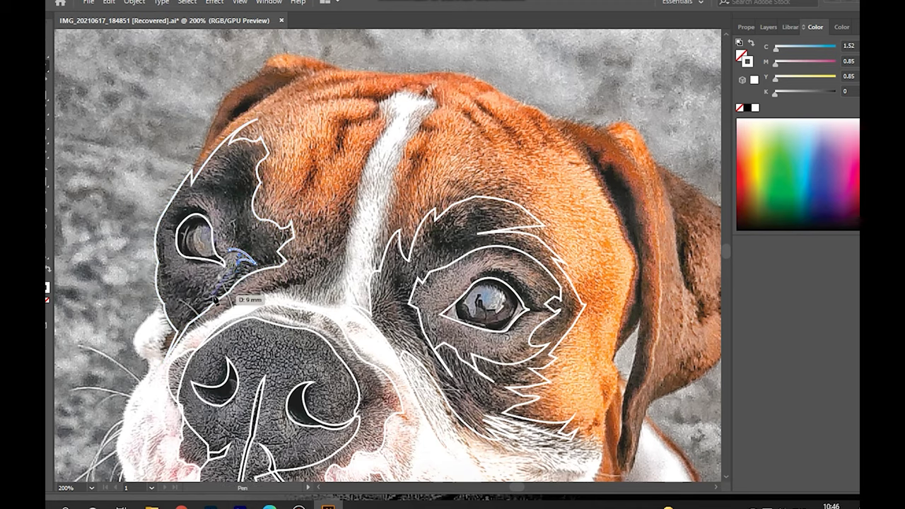
mouse_move(203, 306)
mouse_down()
mouse_move(207, 290)
mouse_move(167, 286)
mouse_up()
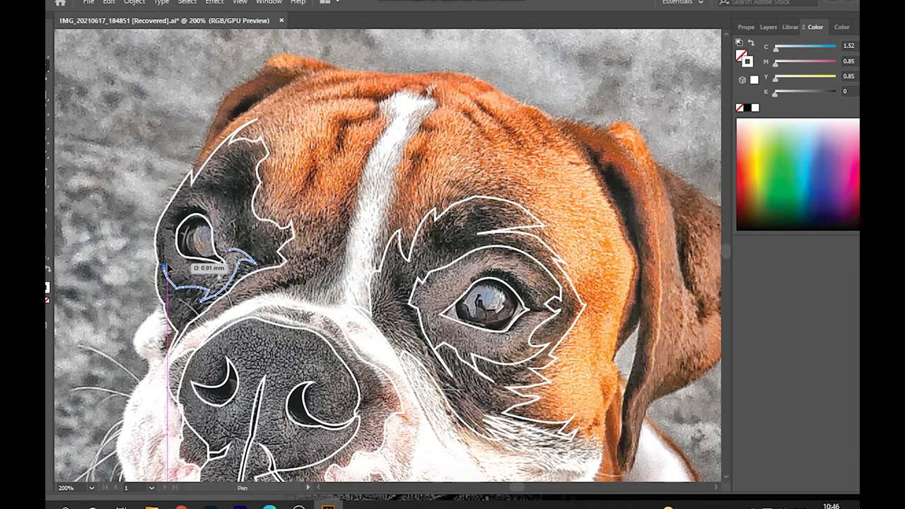
drag(161, 233, 164, 220)
click(175, 203)
drag(227, 211, 230, 249)
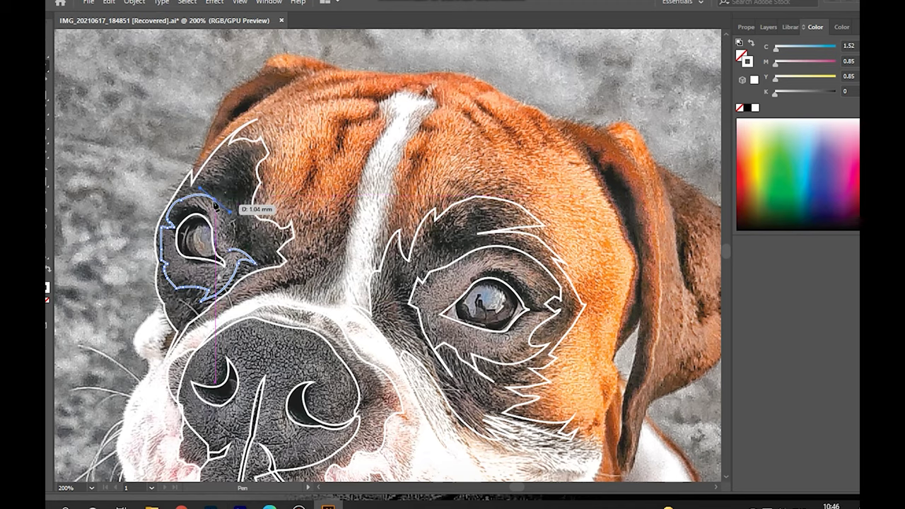
Outline the right eye's highlight with curved anchors.
click(444, 314)
mouse_move(527, 309)
mouse_down()
mouse_move(495, 336)
mouse_move(520, 321)
mouse_move(481, 281)
mouse_up()
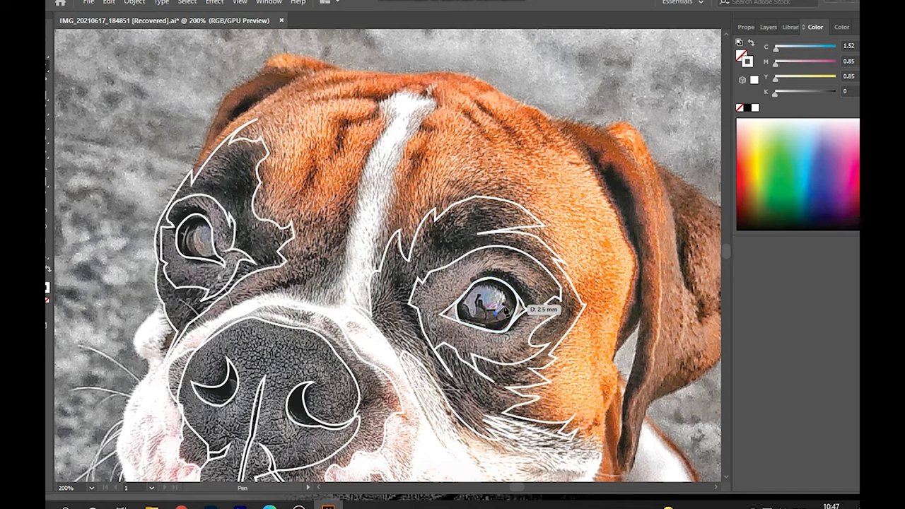
drag(491, 290, 499, 301)
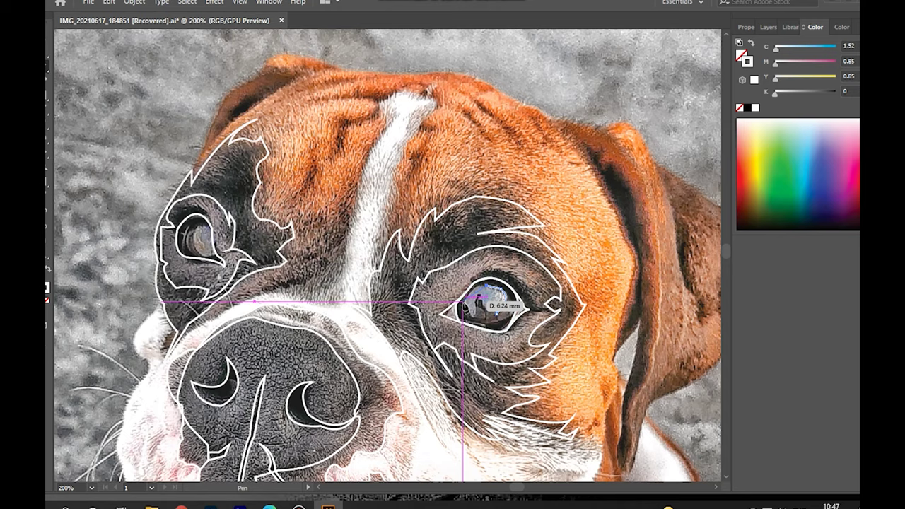
click(468, 315)
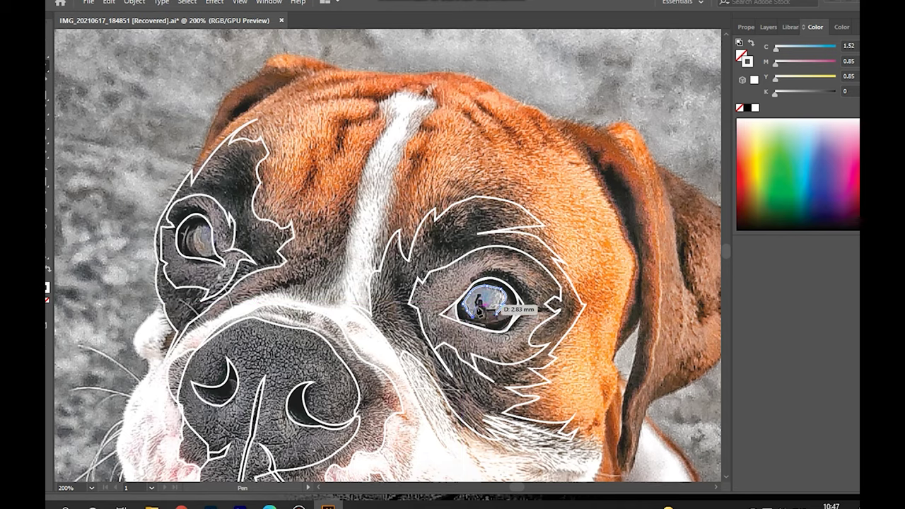
Trace the left eye's inner highlight with a curved outline.
click(191, 225)
mouse_move(182, 249)
mouse_down()
mouse_move(181, 257)
mouse_move(215, 236)
mouse_move(183, 238)
mouse_move(224, 265)
mouse_move(201, 259)
mouse_move(211, 227)
mouse_up()
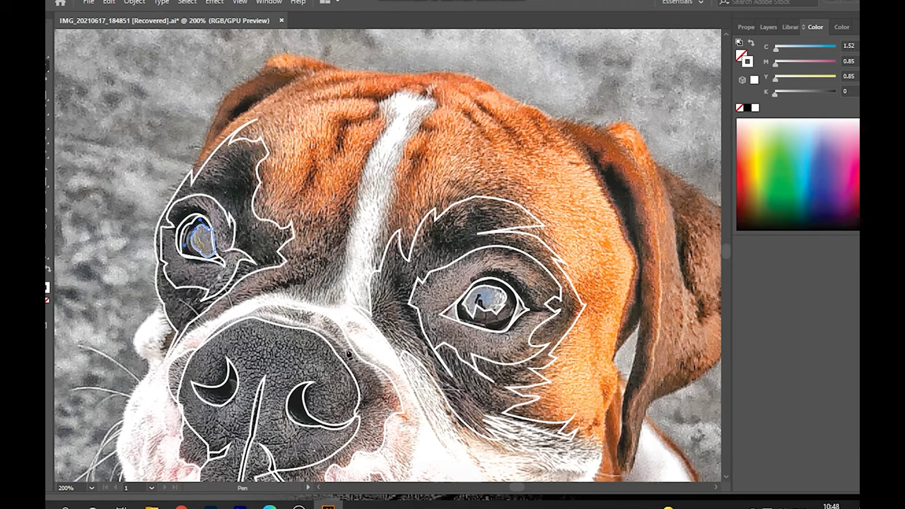
scroll(388, 255, up, 1)
drag(391, 140, 387, 134)
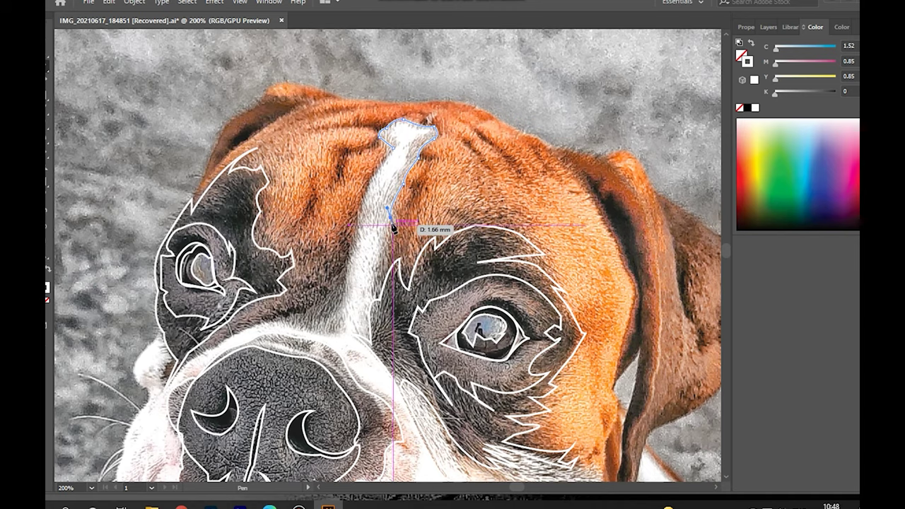
Trace the blaze edge down past the cheek and along the jaw to the lower lip.
click(373, 300)
scroll(383, 400, down, 2)
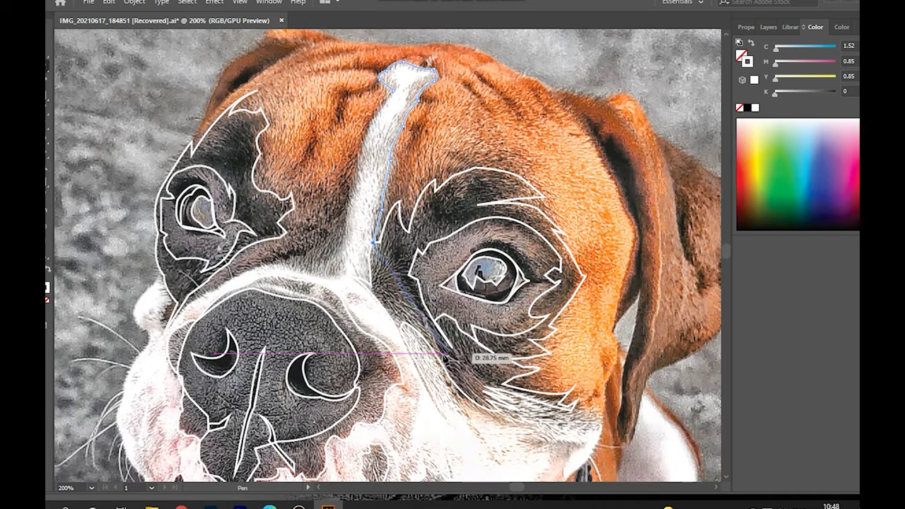
click(460, 382)
drag(593, 415, 600, 446)
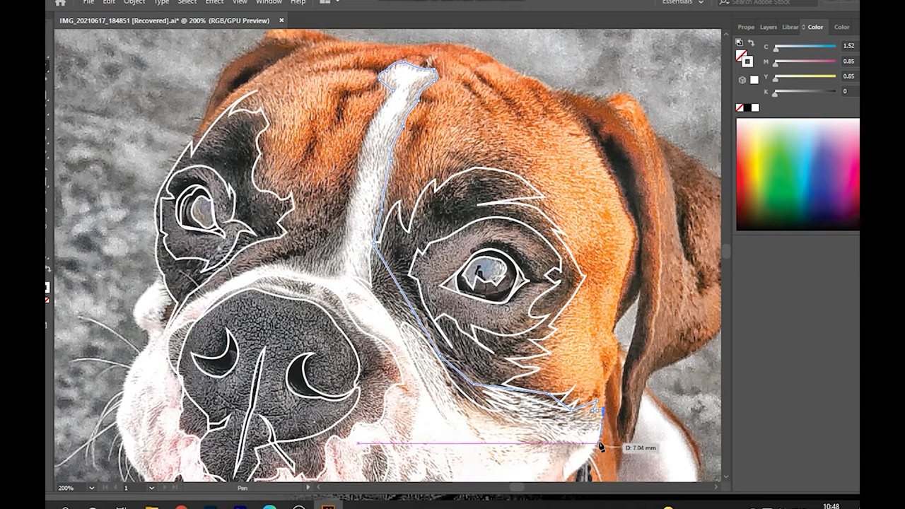
key(ctrl+minus)
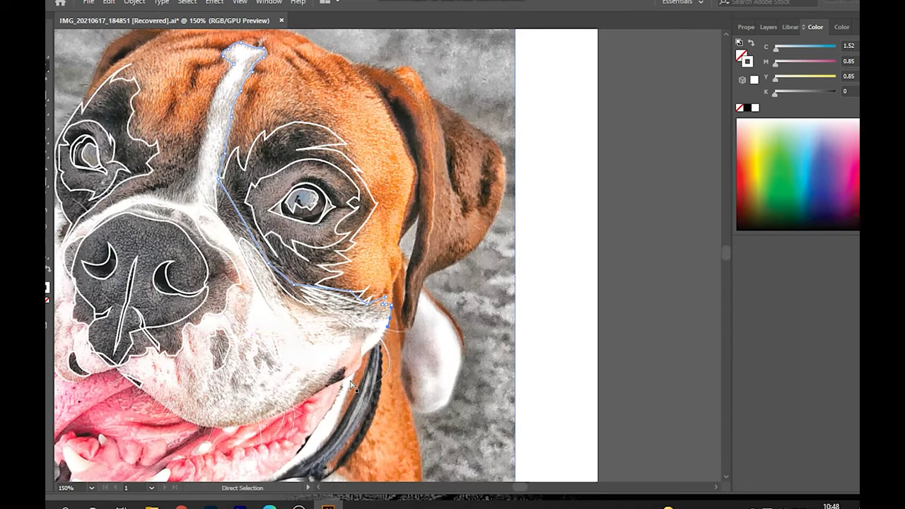
key(ctrl+plus)
drag(355, 295, 382, 285)
drag(330, 323, 360, 311)
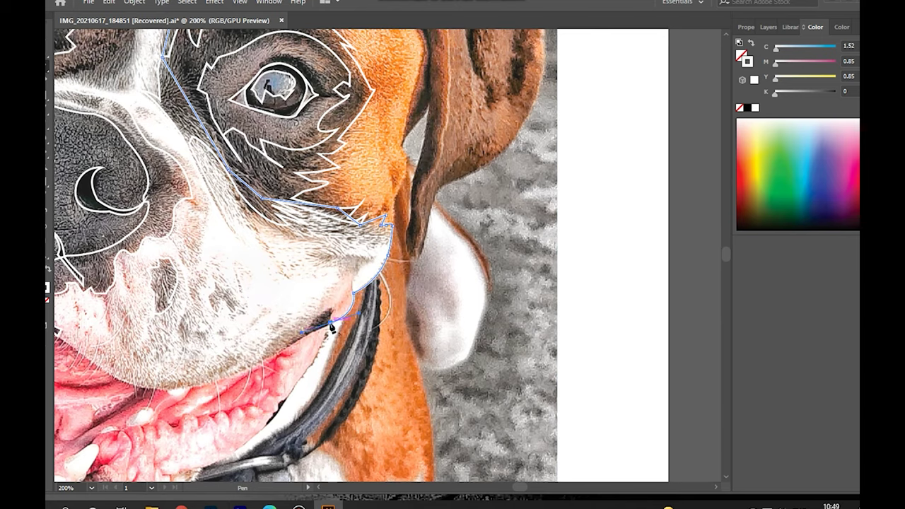
drag(135, 394, 81, 368)
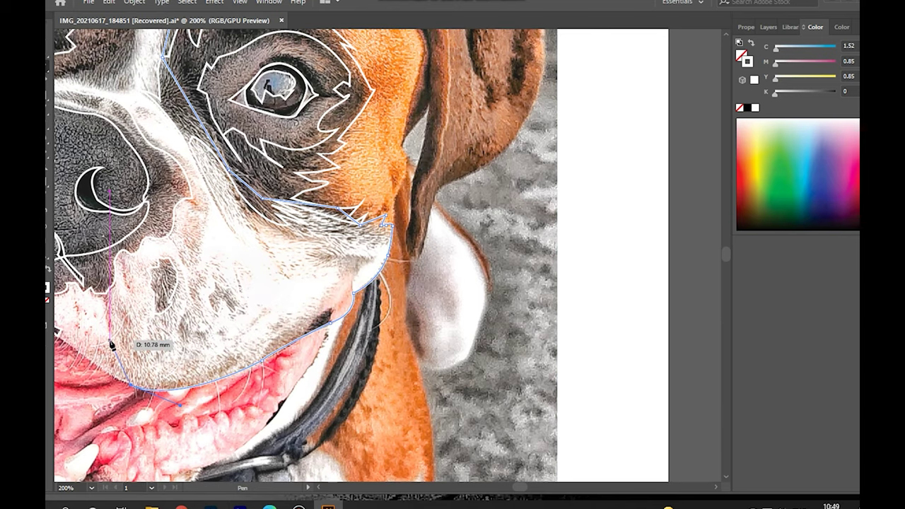
key(ctrl+minus)
key(ctrl+plus)
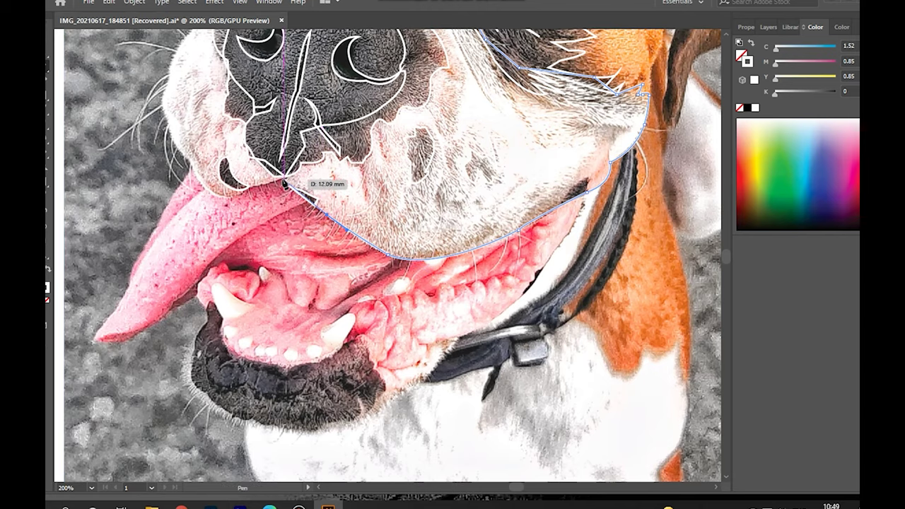
Continue the outline beneath the nose, up the muzzle's left side and onto the left cheek.
drag(256, 188, 256, 190)
scroll(256, 187, up, 1)
click(244, 204)
drag(169, 140, 171, 144)
scroll(194, 117, up, 5)
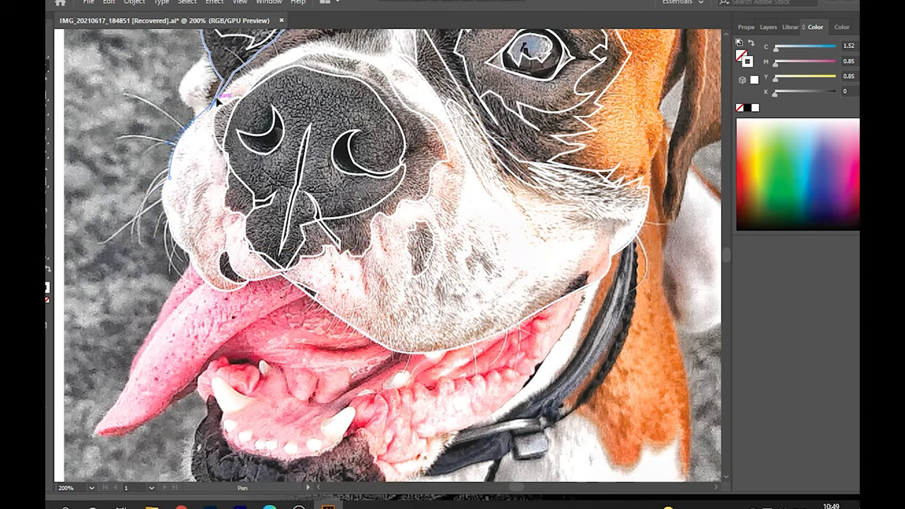
click(204, 48)
scroll(396, 255, up, 10)
drag(238, 119, 242, 111)
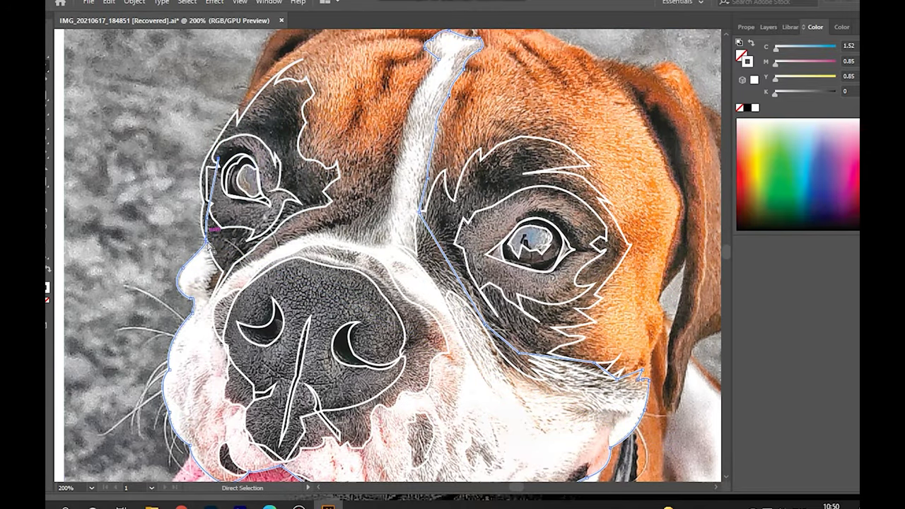
drag(207, 290, 217, 305)
Finish the muzzle outline over the nose bridge and trace up the white stripe's left edge.
drag(313, 232, 386, 225)
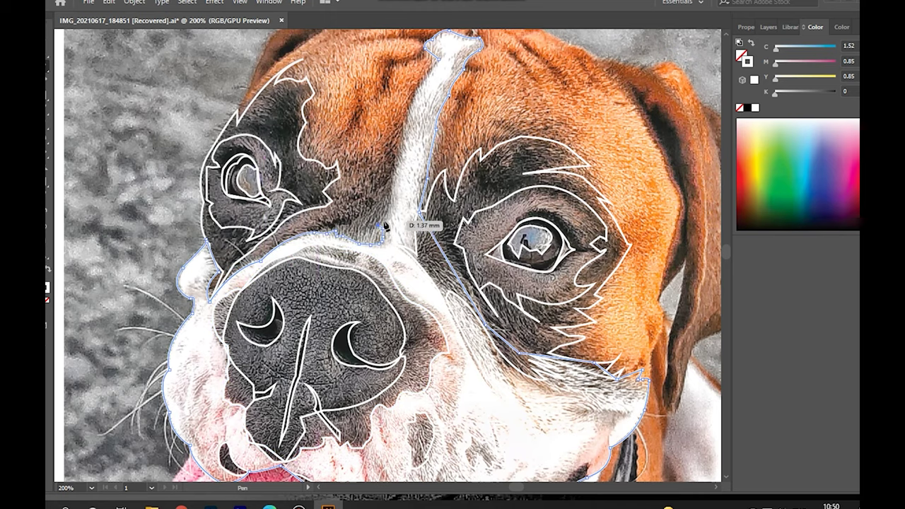
drag(390, 167, 404, 152)
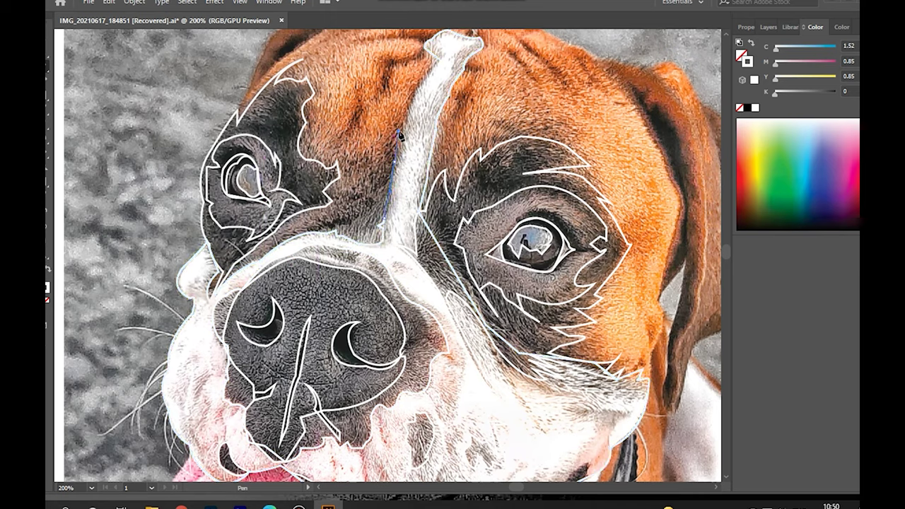
key(ctrl+z)
click(404, 141)
click(420, 89)
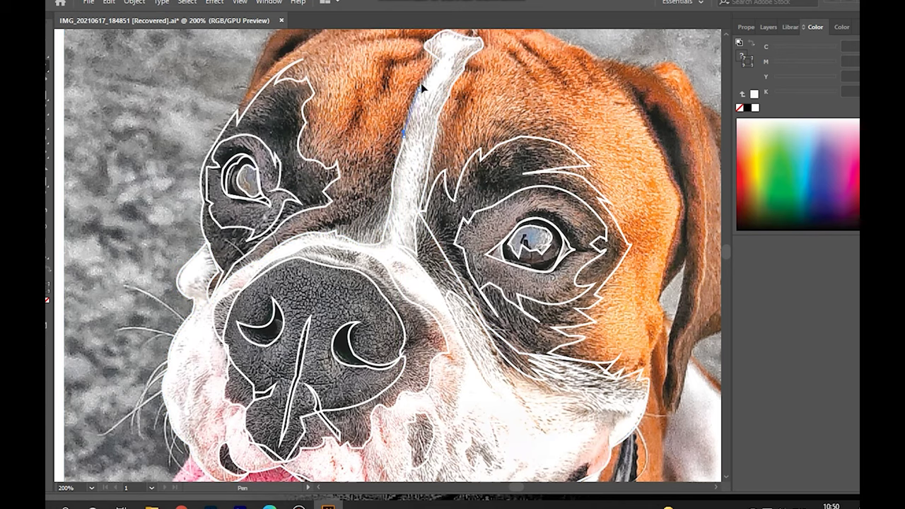
drag(363, 110, 338, 156)
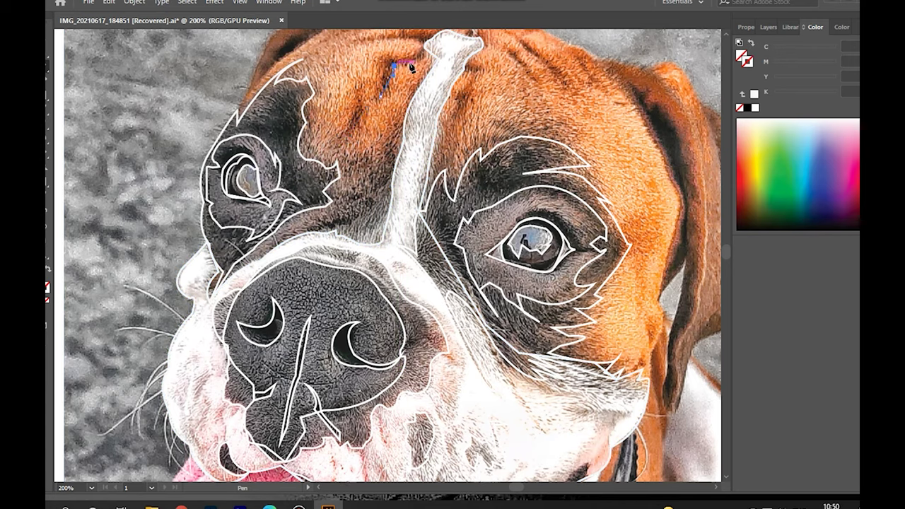
Shape the curved anchor near the top of the forehead stripe.
scroll(410, 64, up, 1)
drag(422, 49, 353, 51)
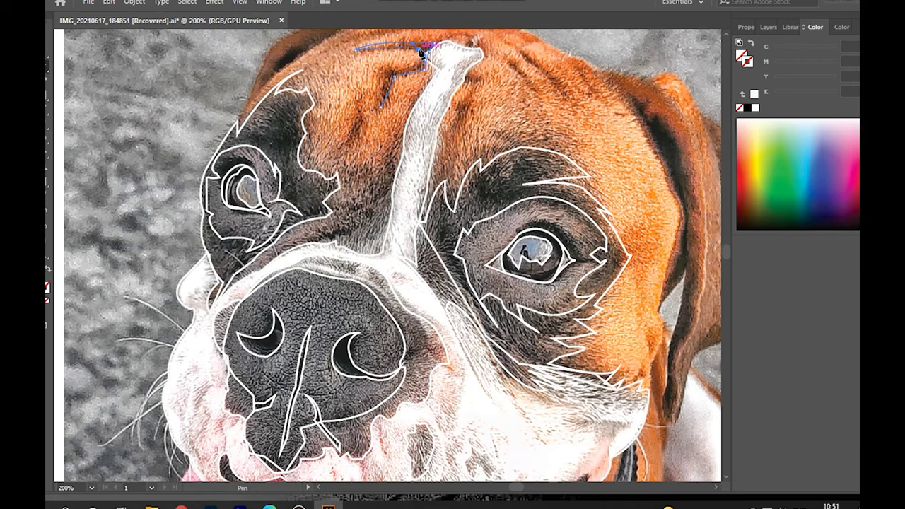
drag(394, 75, 384, 74)
mouse_move(395, 64)
mouse_down()
mouse_move(489, 85)
mouse_move(520, 63)
mouse_up()
Fill the forehead shape with a colour sampled from the photo using the Eyedropper.
double_click(744, 59)
click(384, 89)
key(i)
click(393, 72)
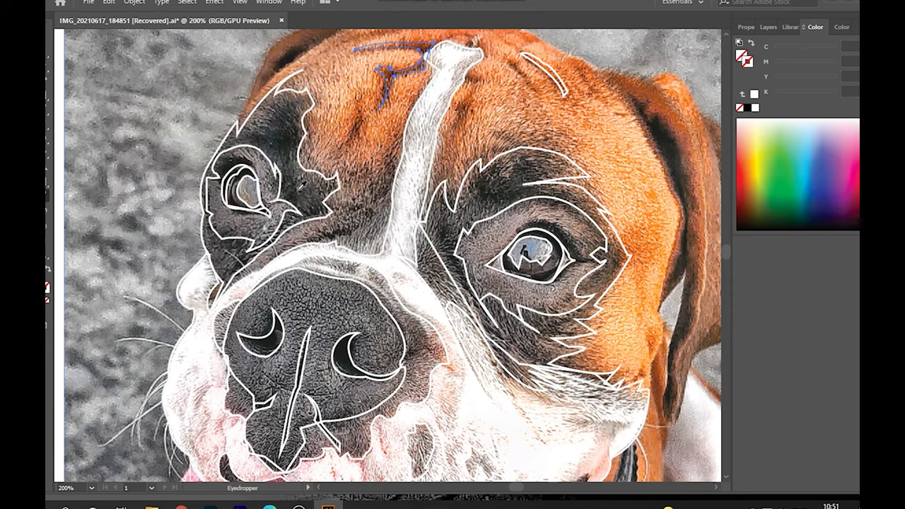
Sample the wrinkle shape's colour, then begin a curved path down the right ear edge.
click(377, 127)
key(i)
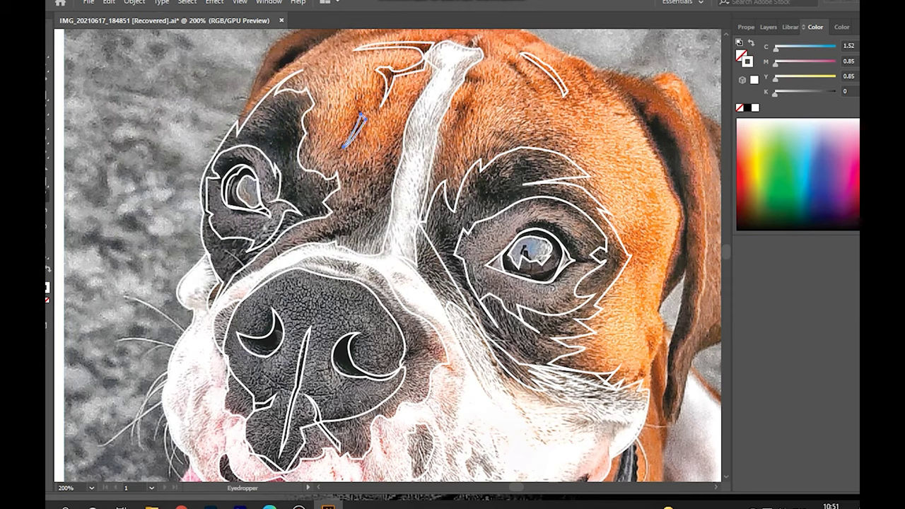
key(i)
click(460, 80)
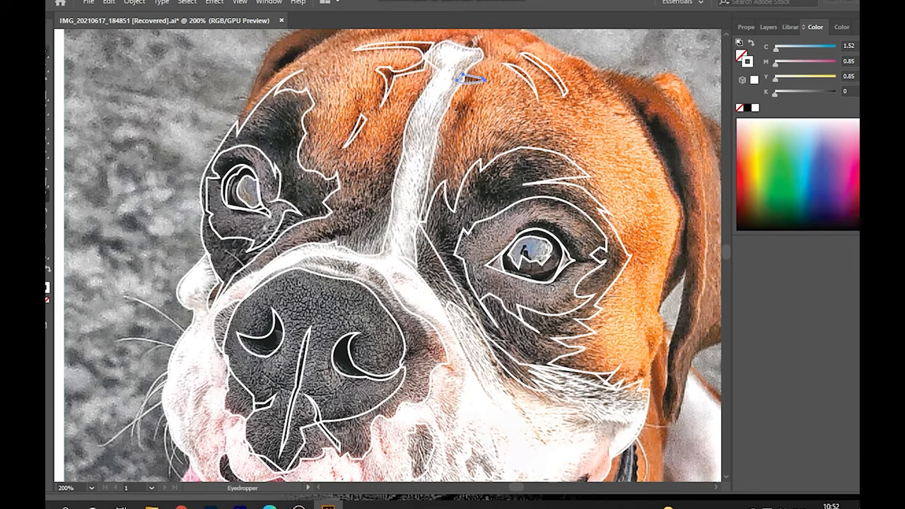
drag(674, 181, 675, 207)
drag(663, 293, 663, 301)
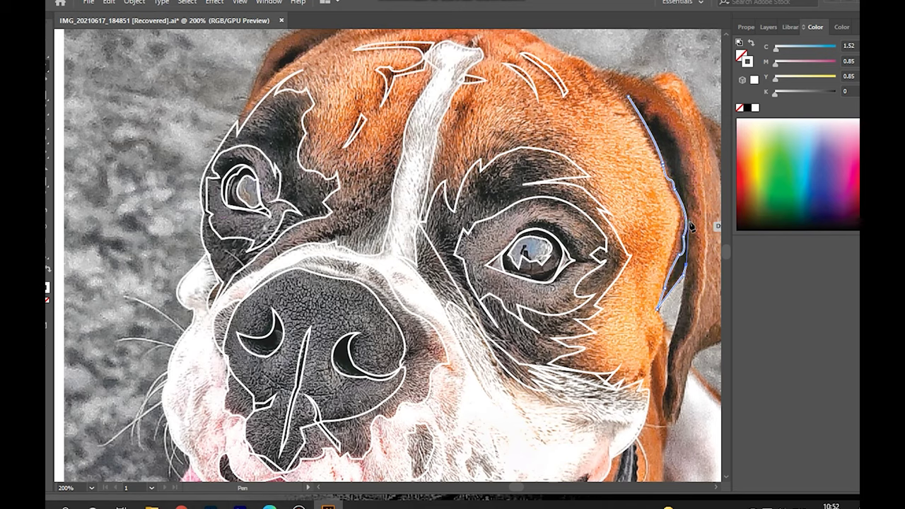
Close the ear outline and draw a closed crescent along the head's top-left edge.
click(628, 94)
scroll(729, 269, up, 5)
click(306, 242)
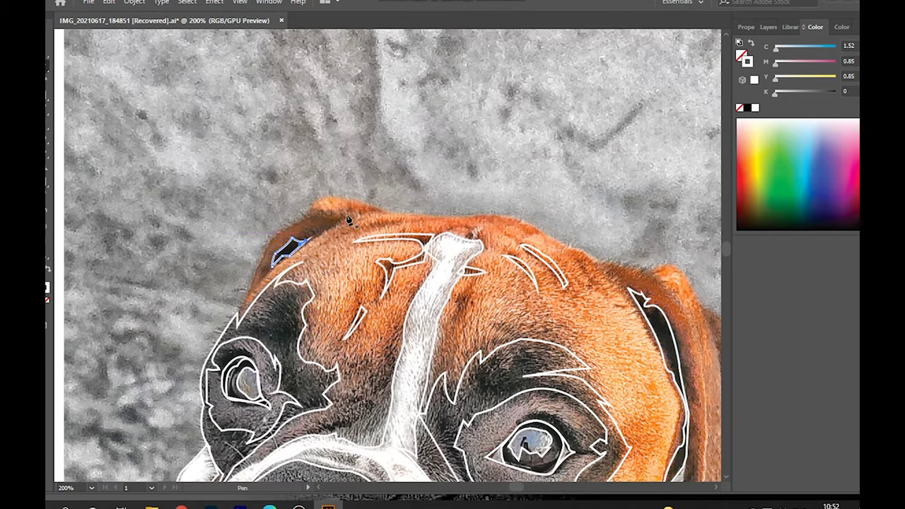
drag(314, 219, 315, 220)
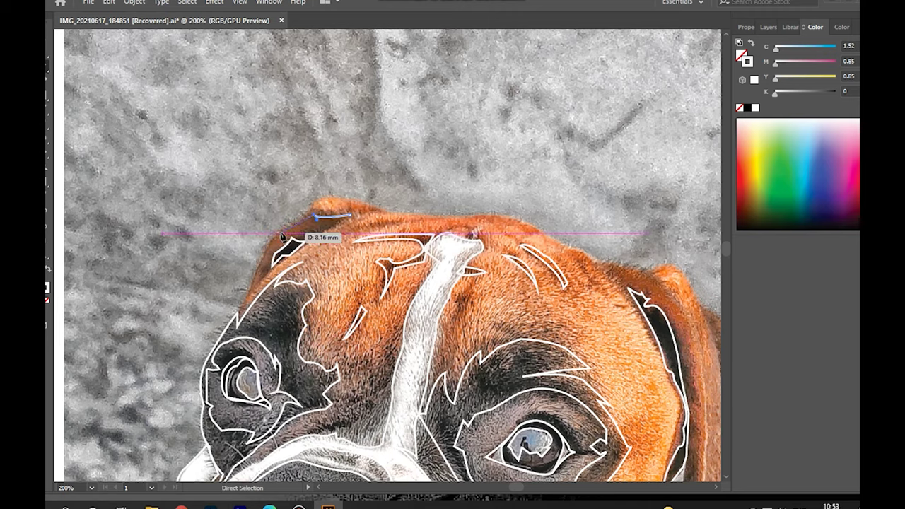
click(244, 297)
drag(278, 273, 293, 259)
click(350, 215)
Trace the right ear's dark edge down toward the jaw and back up, then deselect.
drag(618, 293, 640, 319)
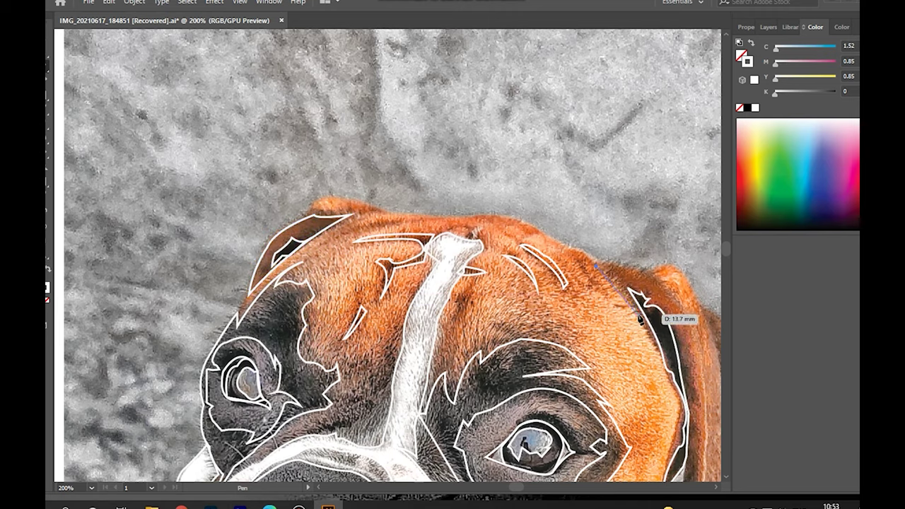
drag(676, 391, 678, 398)
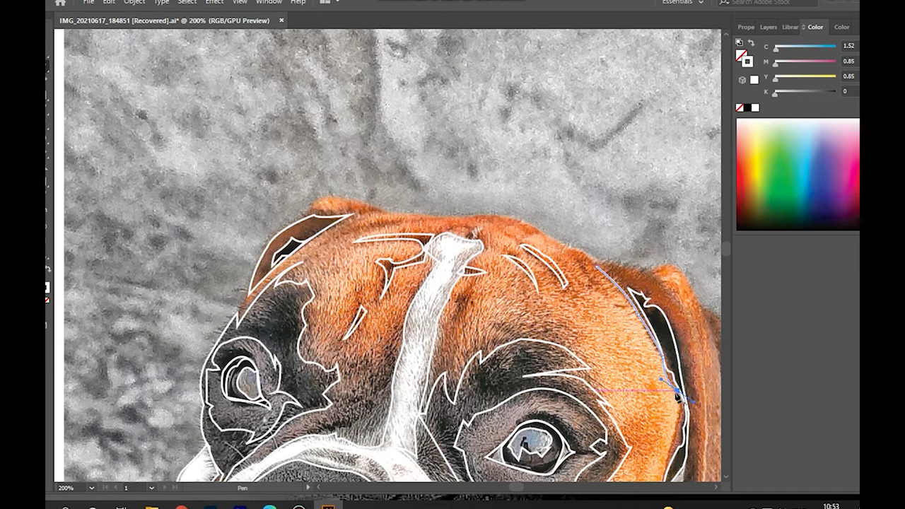
scroll(677, 439, down, 10)
scroll(676, 354, up, 6)
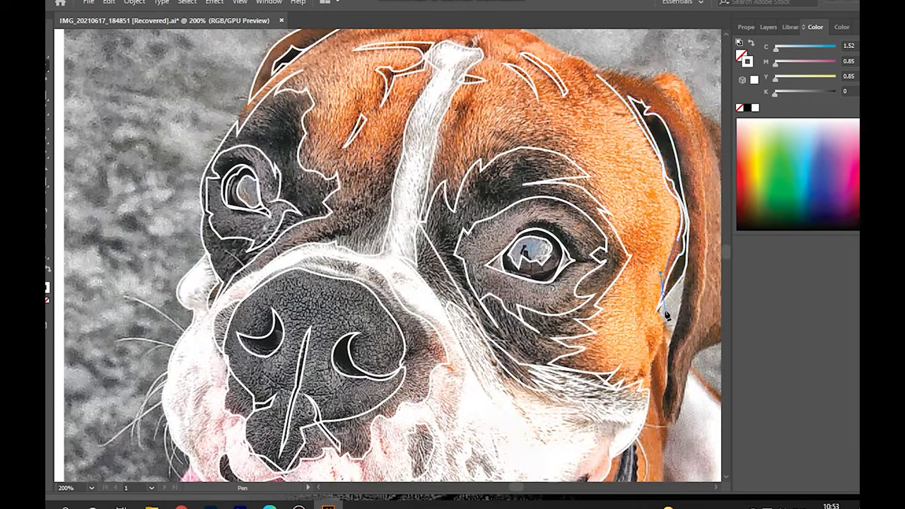
drag(674, 412, 677, 416)
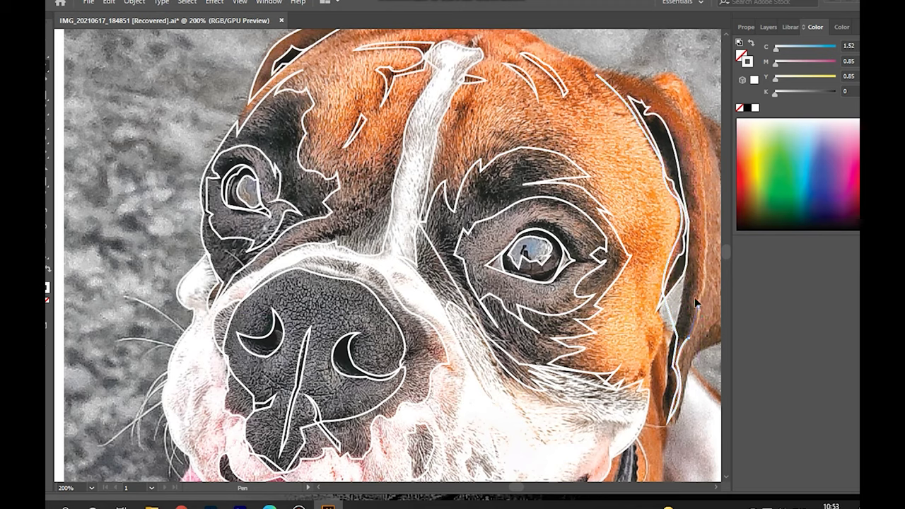
click(704, 265)
click(703, 175)
mouse_move(676, 106)
mouse_down()
mouse_move(598, 78)
mouse_move(636, 75)
mouse_up()
key(ctrl+shift+a)
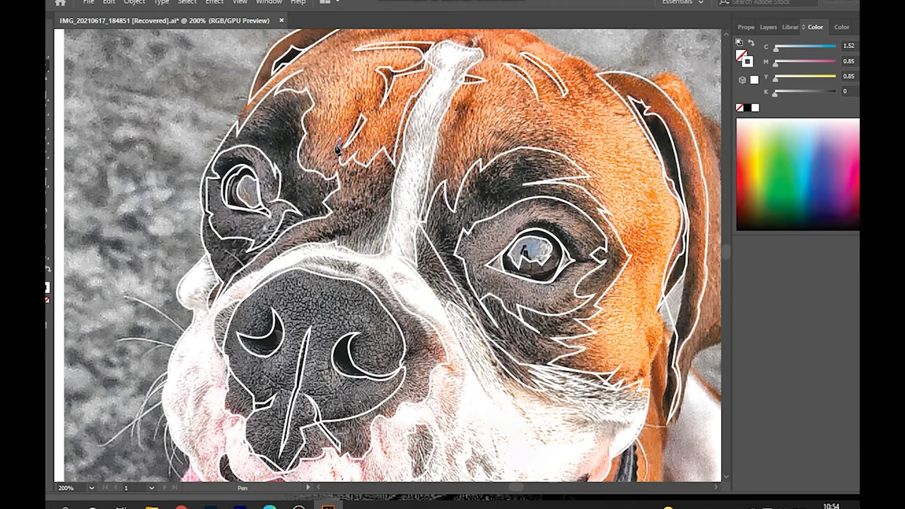
Add a path down the left eye's side and deselect it.
click(290, 138)
click(304, 205)
click(215, 301)
key(ctrl+shift+a)
click(447, 129)
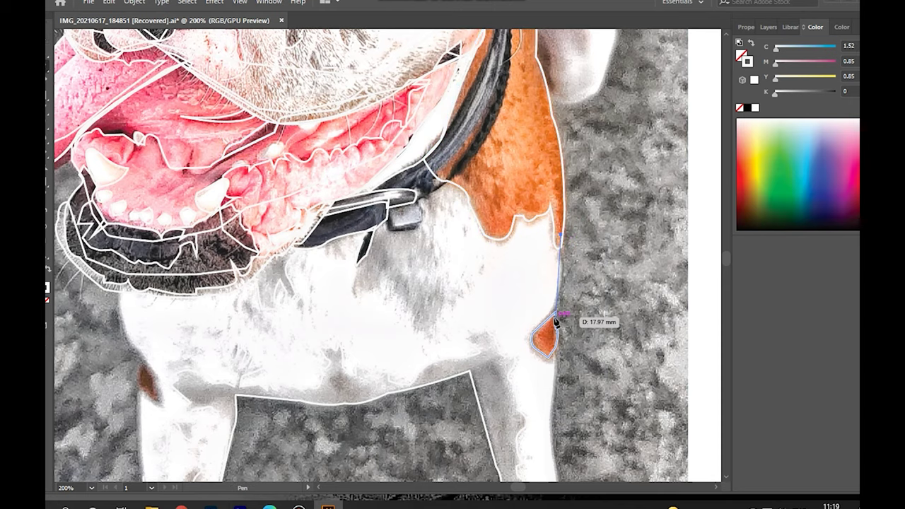
Trace down the right front leg, around the right paw and back up the inner leg.
click(556, 322)
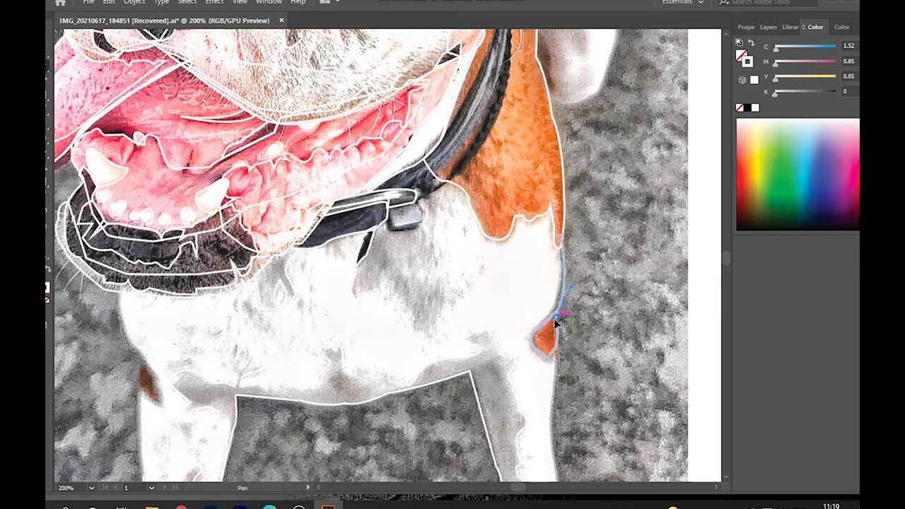
click(555, 346)
click(552, 410)
scroll(553, 411, down, 3)
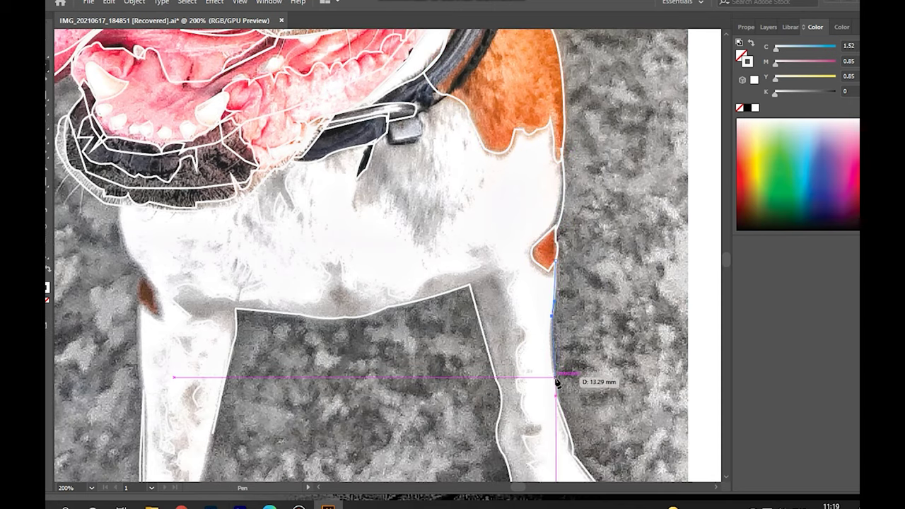
scroll(559, 406, down, 3)
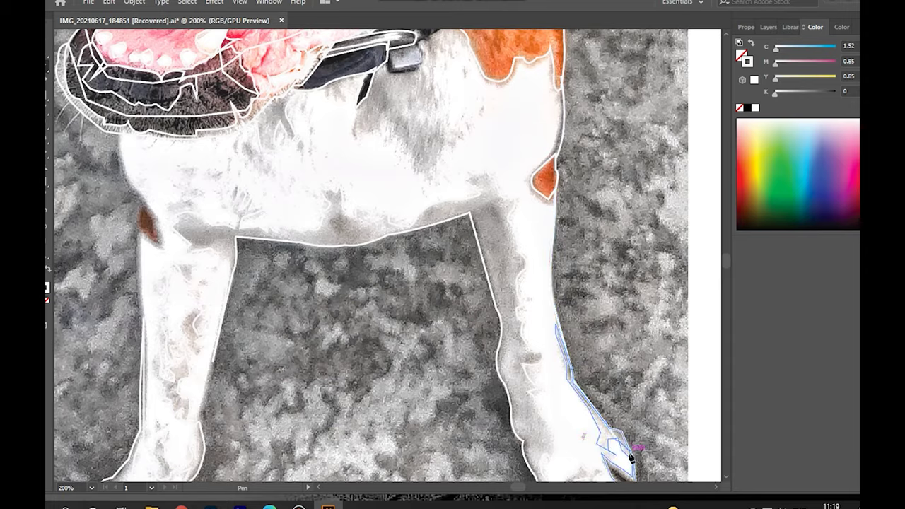
scroll(623, 467, down, 2)
click(629, 418)
click(621, 465)
click(607, 478)
click(576, 460)
click(544, 431)
click(517, 357)
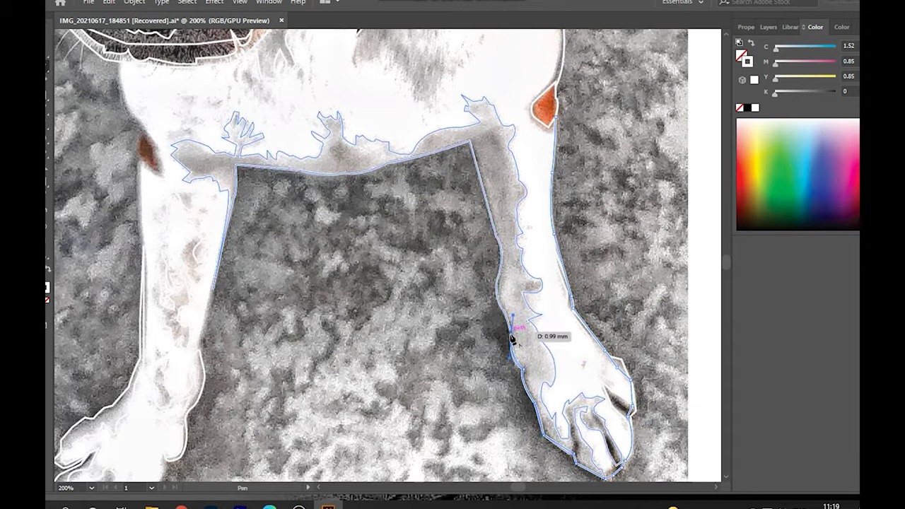
click(503, 309)
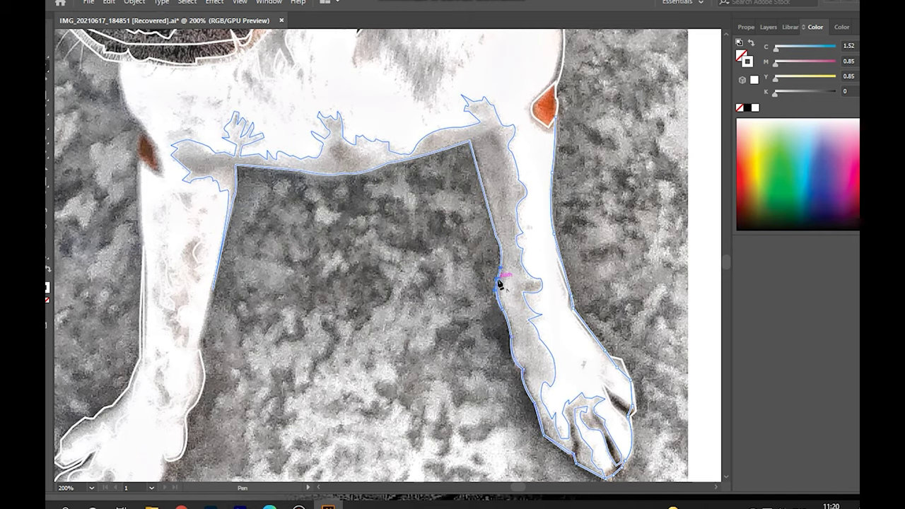
drag(497, 236, 501, 245)
Continue the outline across the chest line and down the left leg to its bottom.
click(368, 165)
click(288, 164)
click(226, 161)
click(213, 290)
click(193, 352)
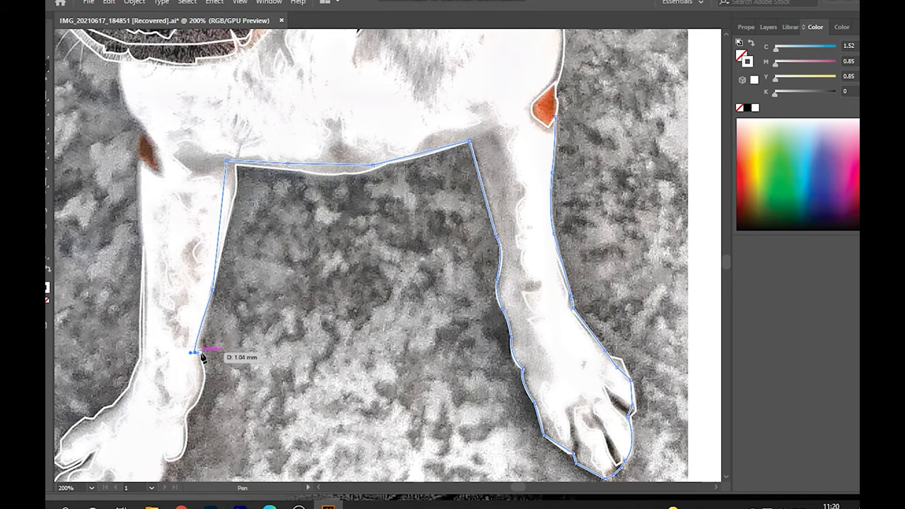
drag(185, 425, 182, 435)
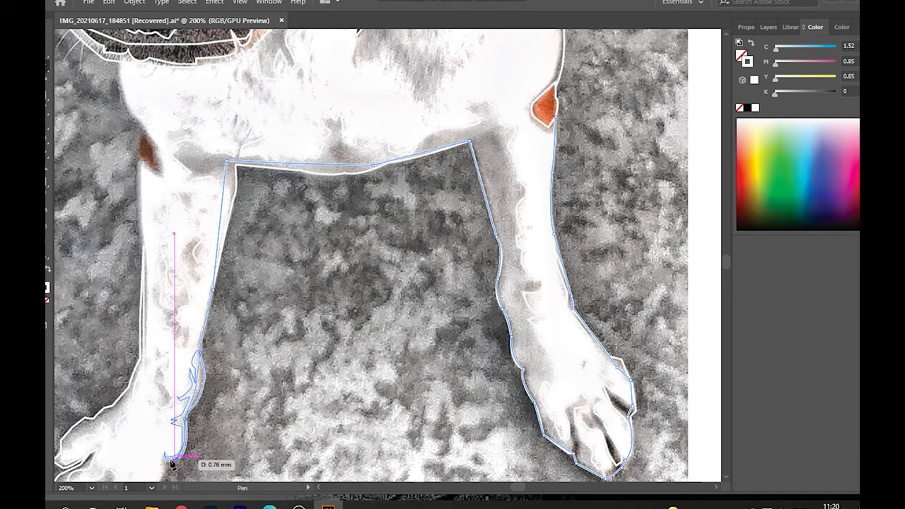
scroll(151, 424, down, 3)
click(143, 418)
click(71, 418)
scroll(71, 418, down, 1)
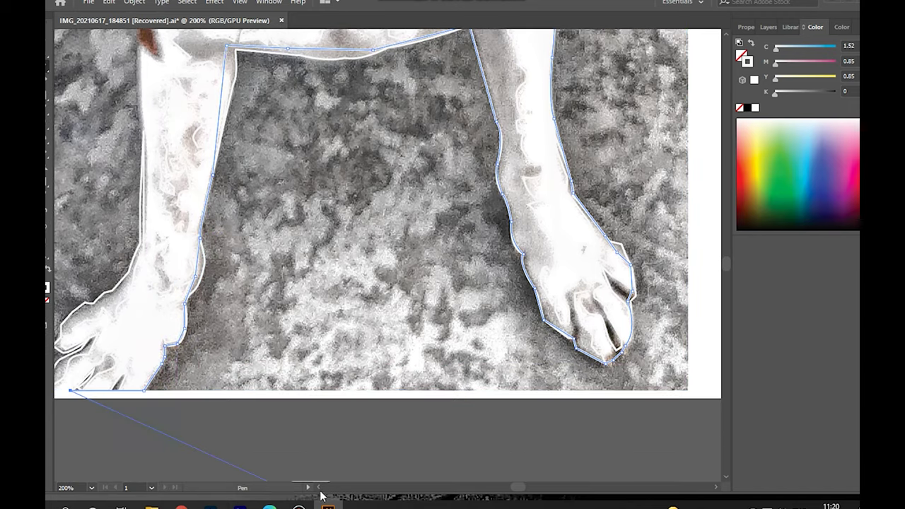
scroll(320, 496, left, 2)
Trace around the left foot and up the left leg's outer edge.
click(126, 387)
click(129, 347)
drag(164, 305, 203, 286)
click(215, 240)
scroll(217, 41, up, 2)
drag(215, 96, 217, 99)
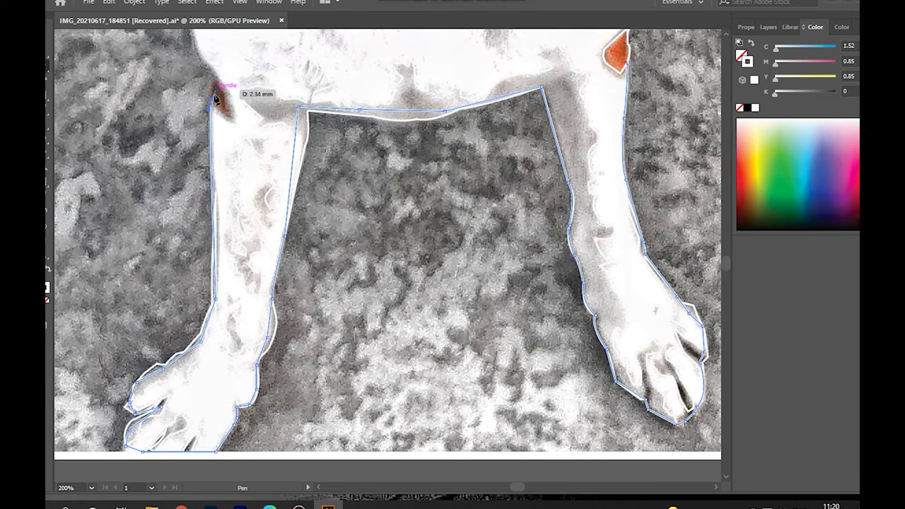
scroll(215, 99, up, 2)
scroll(216, 99, up, 2)
drag(191, 150, 191, 153)
Carry the outline along the jaw and collar and down the shoulder edge.
click(269, 132)
click(351, 93)
click(400, 47)
scroll(467, 40, down, 1)
scroll(494, 5, up, 3)
drag(495, 110, 505, 102)
scroll(562, 99, up, 3)
click(613, 230)
drag(634, 282, 635, 283)
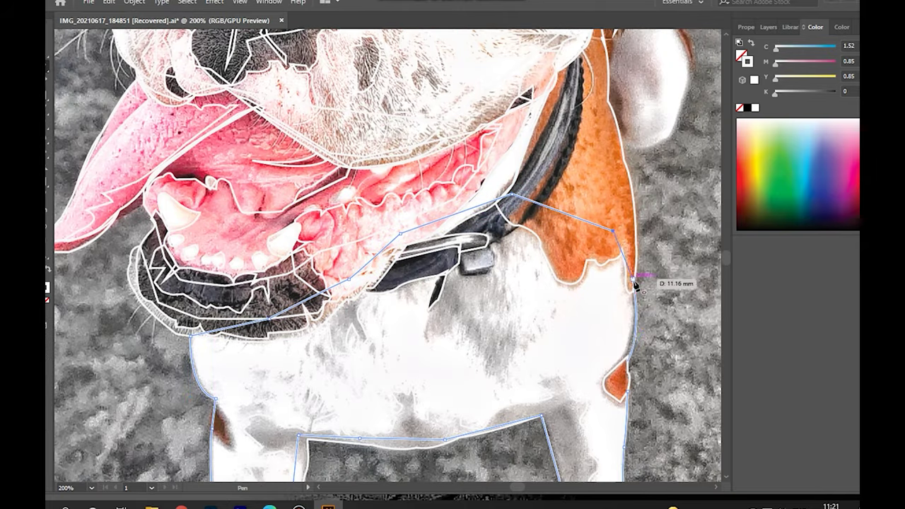
scroll(354, 203, down, 5)
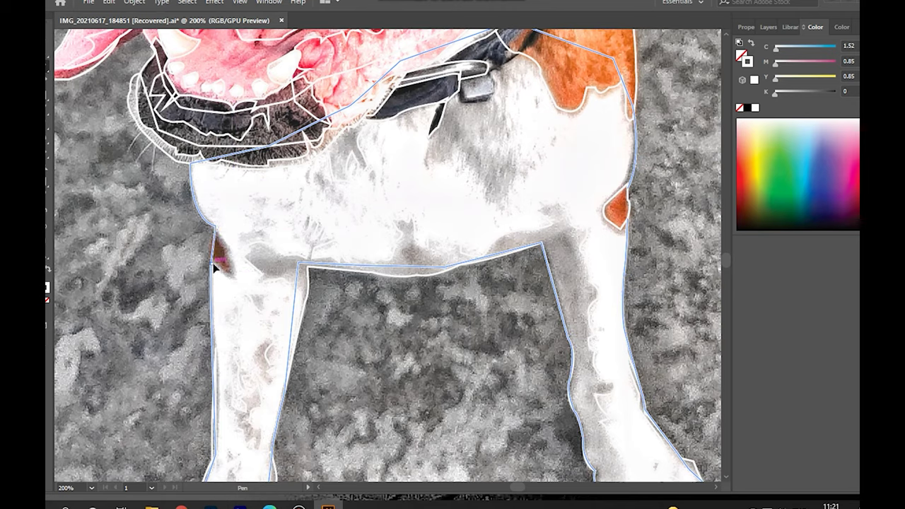
Outline the brown left-leg patch and the grey chest shading toward the collar.
drag(214, 228, 227, 262)
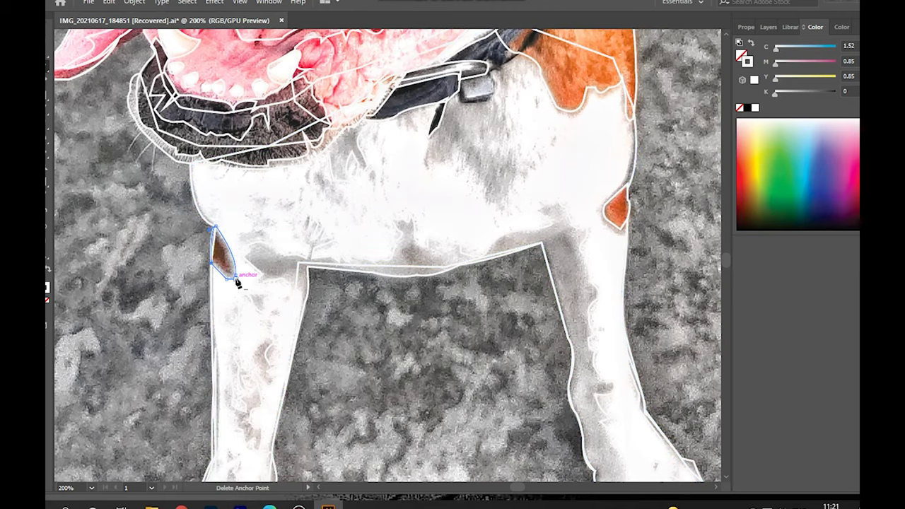
scroll(512, 268, up, 2)
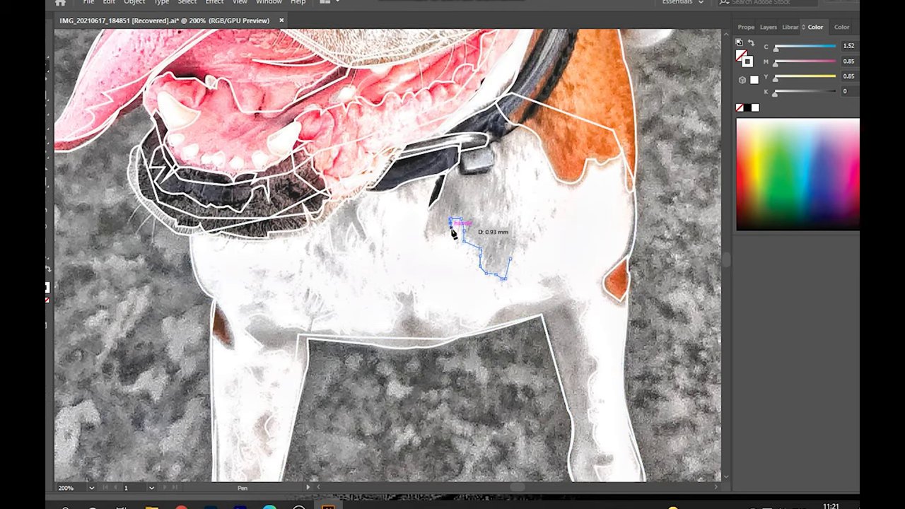
click(427, 238)
click(460, 164)
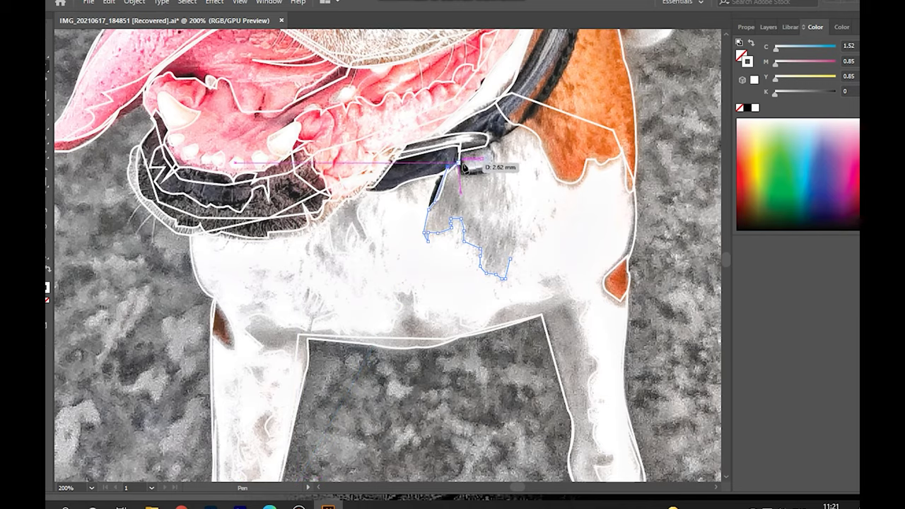
key(Escape)
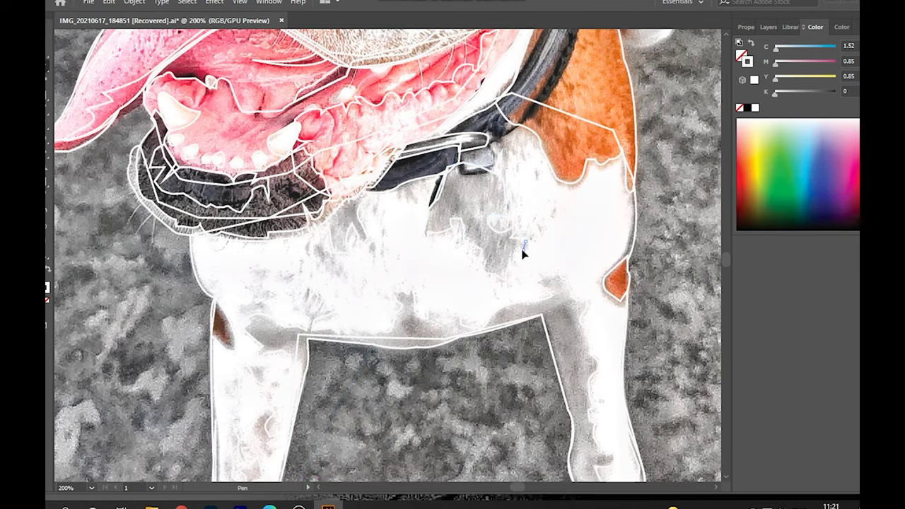
Trace a new curved path around the dark collar, bringing it back to its start.
click(529, 125)
drag(505, 169, 510, 174)
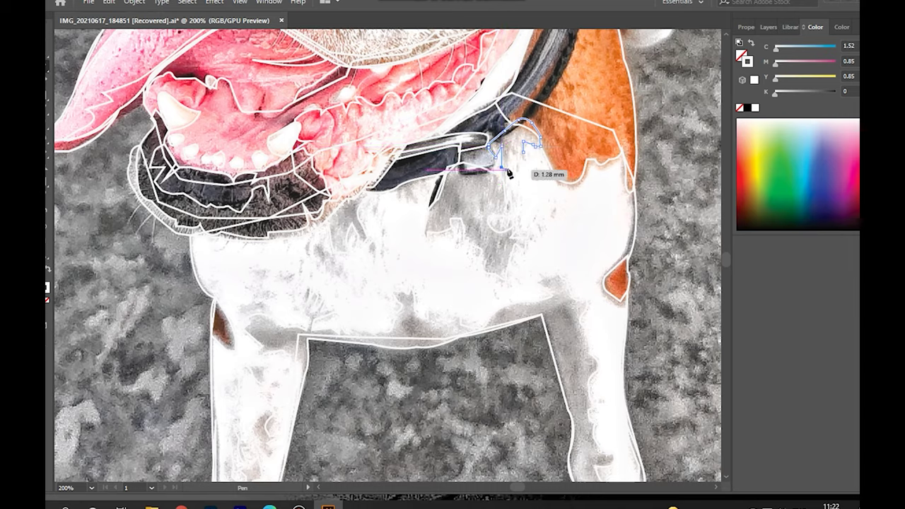
mouse_move(527, 124)
mouse_down()
mouse_move(518, 283)
mouse_move(584, 170)
mouse_move(569, 213)
mouse_up()
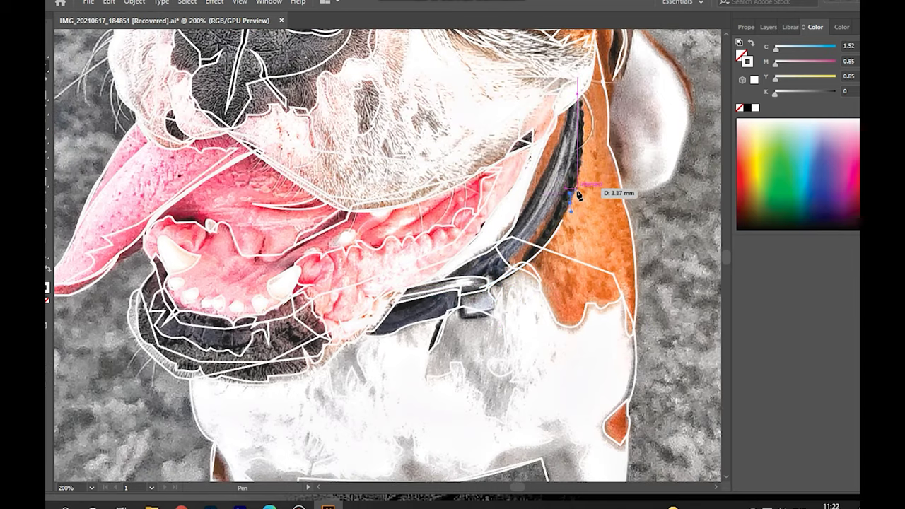
drag(579, 179, 583, 162)
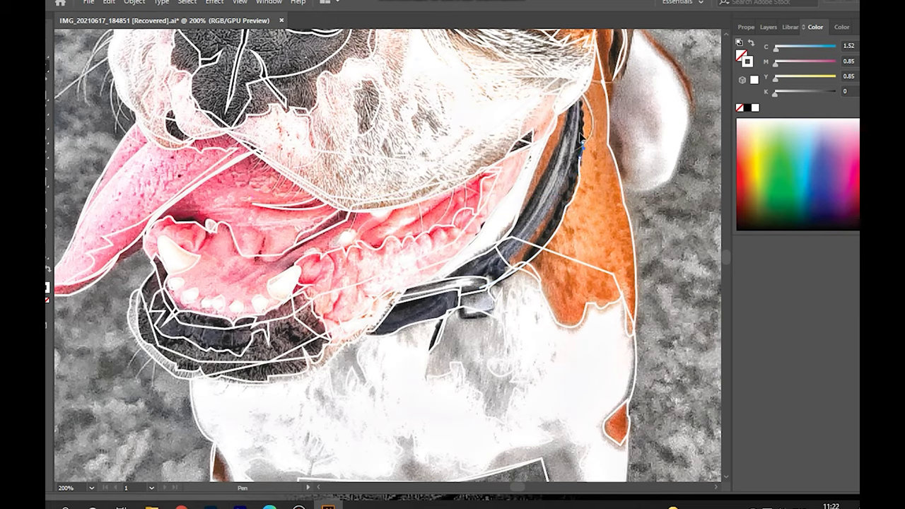
drag(485, 286, 481, 292)
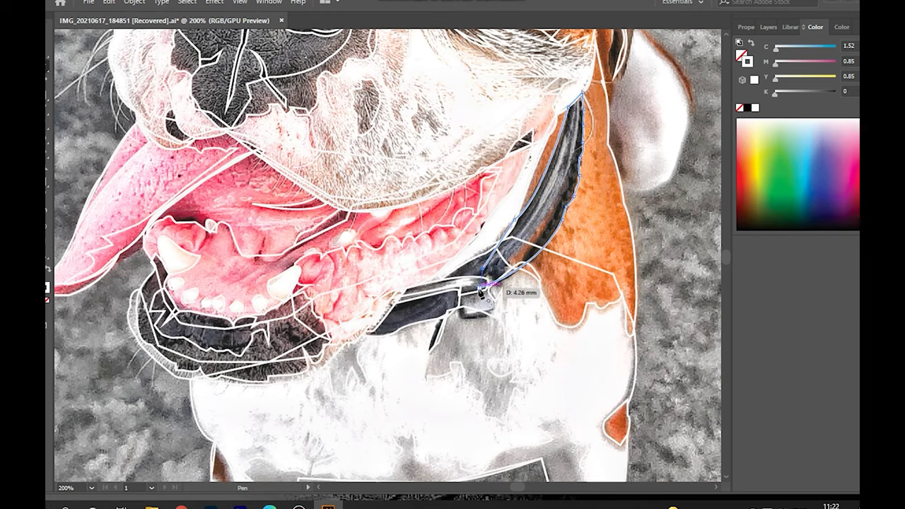
scroll(481, 291, up, 2)
scroll(660, 247, up, 3)
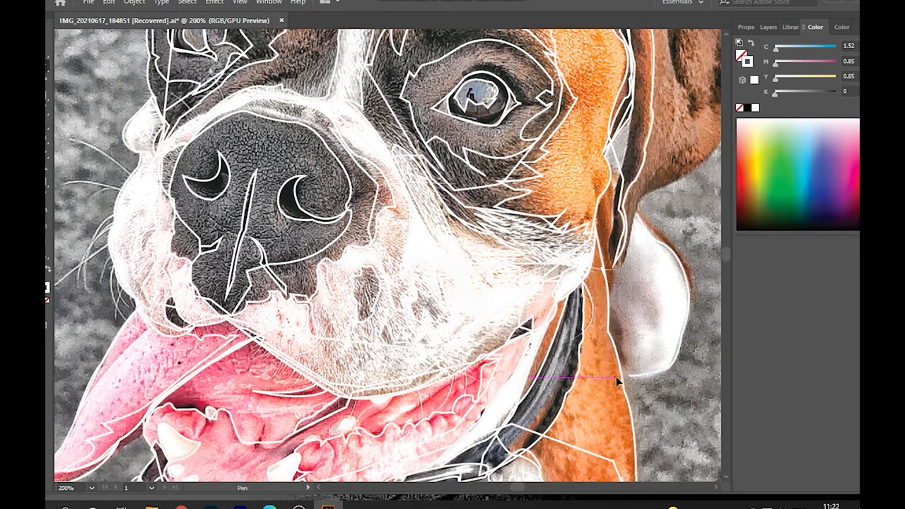
Close the ear outline and trace curved segments along the ear's lower edge.
click(637, 216)
click(699, 298)
drag(624, 222, 626, 217)
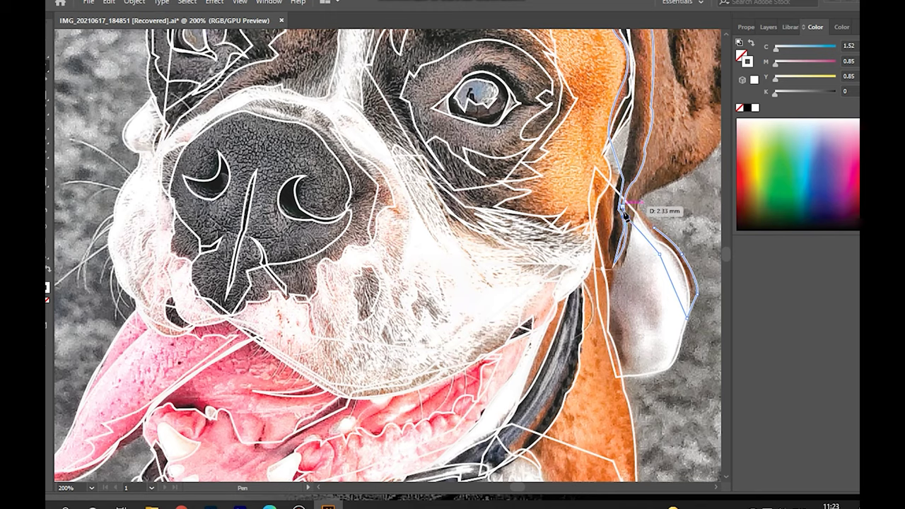
ctrl+click(656, 241)
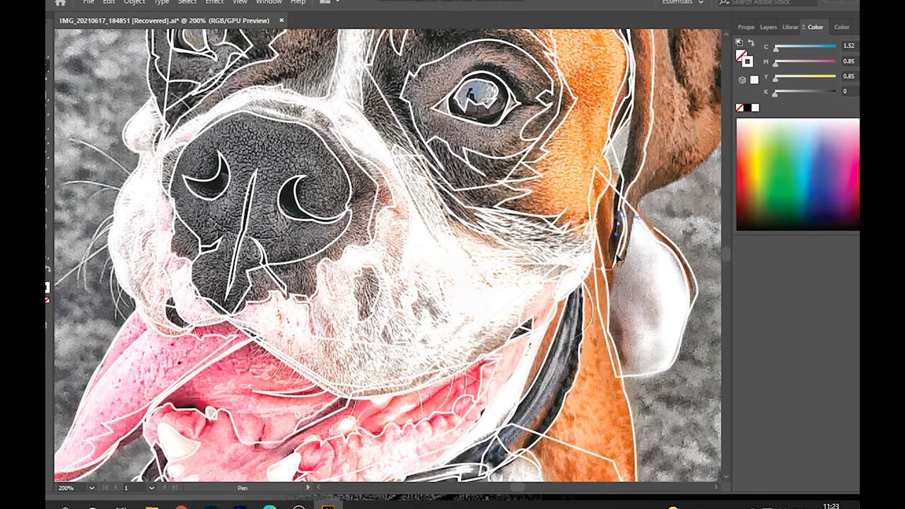
drag(609, 311, 627, 326)
drag(603, 294, 626, 186)
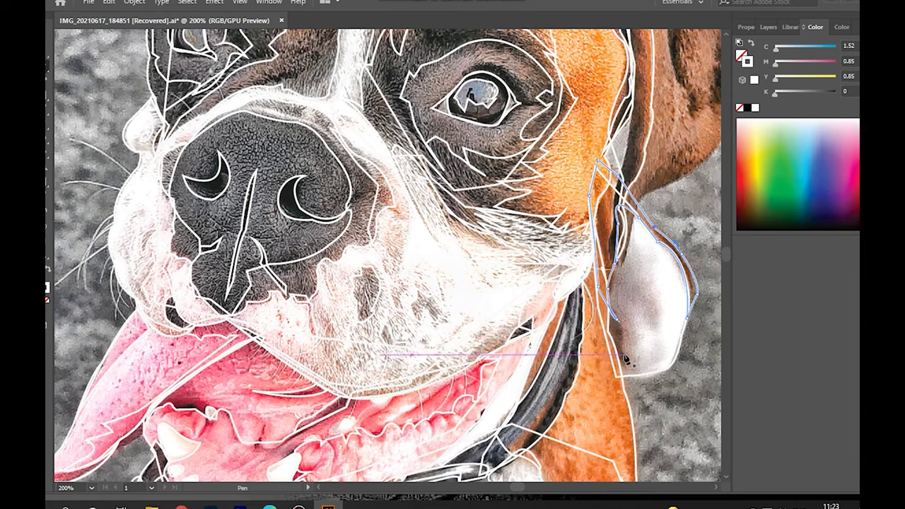
scroll(701, 233, down, 3)
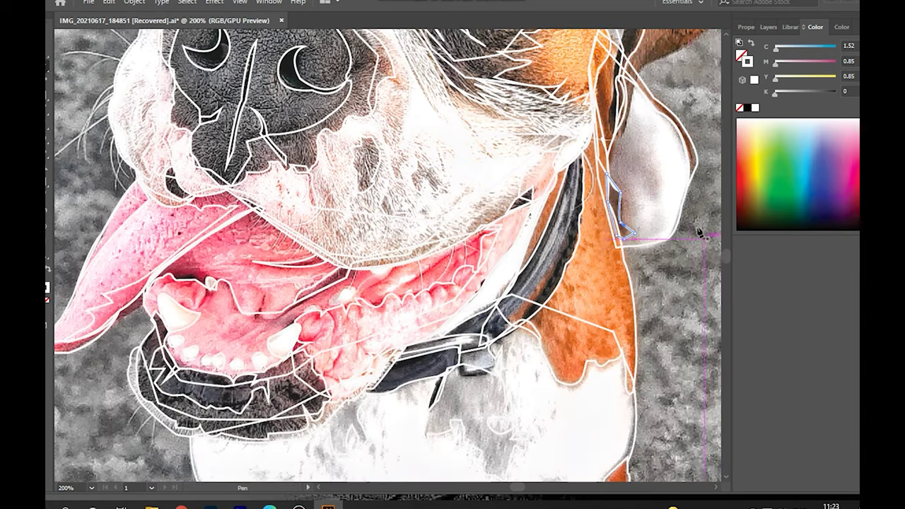
drag(651, 233, 649, 200)
Place anchors up the ear edge and down the white inner ear.
click(632, 92)
click(654, 117)
click(662, 135)
click(662, 157)
click(663, 174)
click(665, 186)
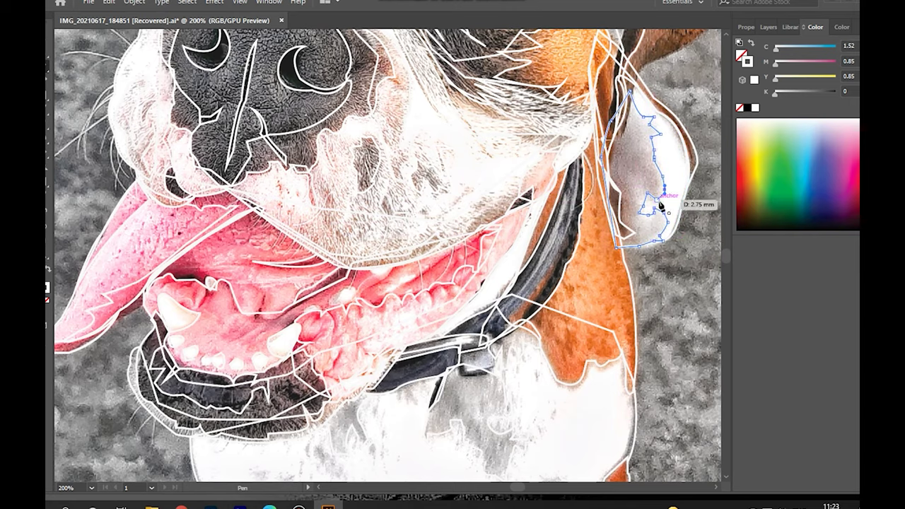
Start outlining a small orange neck-fur shape below the ear.
scroll(686, 167, down, 3)
click(557, 216)
click(571, 206)
click(564, 202)
click(575, 187)
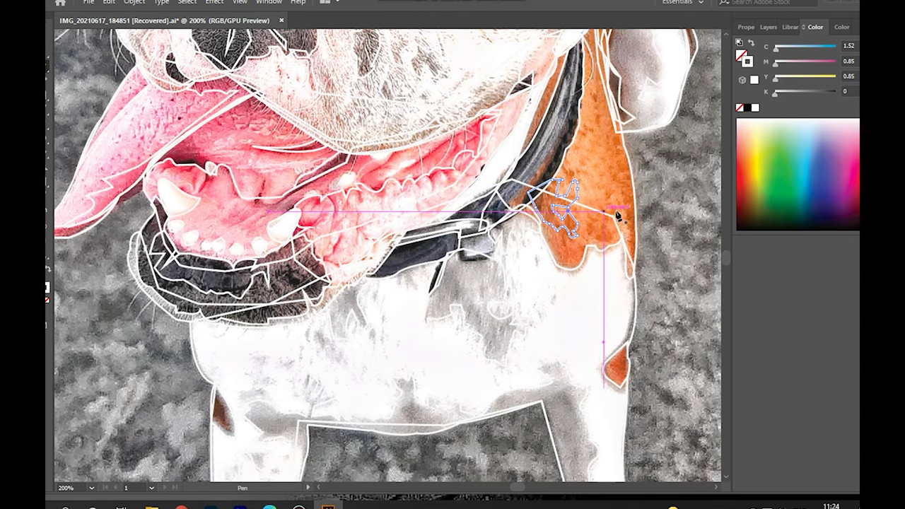
Place anchors down the orange chest patch's right edge.
click(623, 153)
click(626, 162)
click(619, 196)
click(626, 210)
click(629, 229)
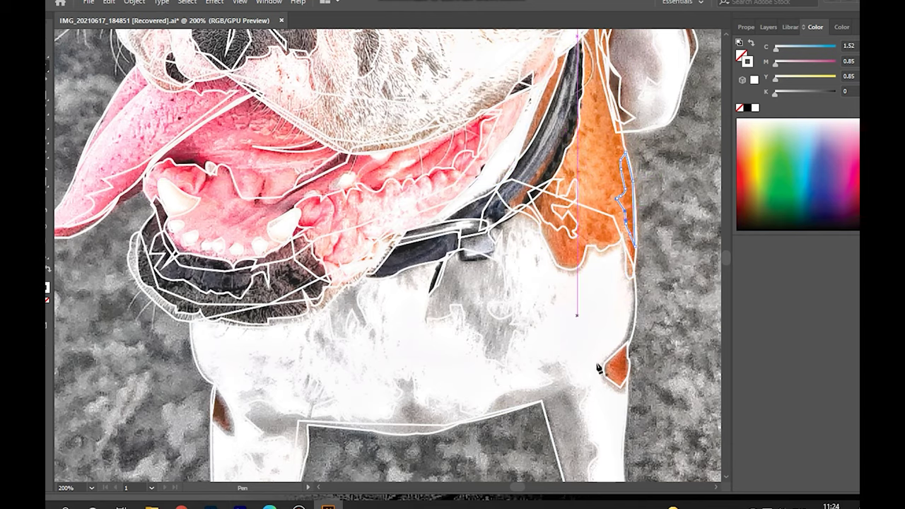
scroll(226, 279, down, 2)
scroll(204, 227, up, 3)
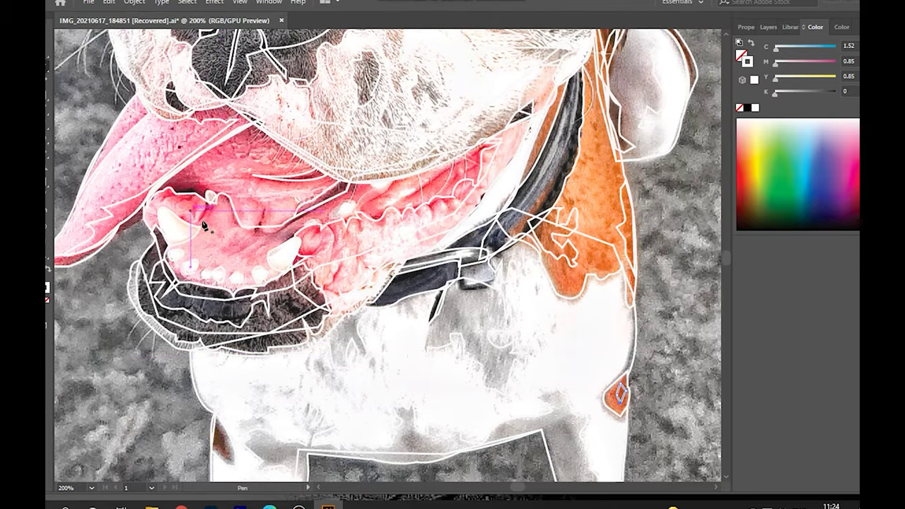
Outline a small gum shape by the front tooth and a path along the upper lip.
click(172, 193)
click(210, 198)
click(205, 209)
click(197, 221)
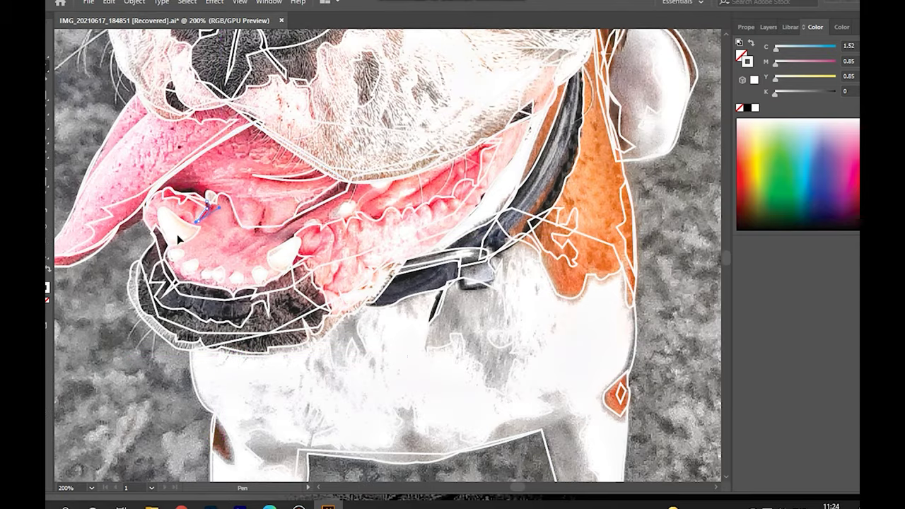
click(164, 189)
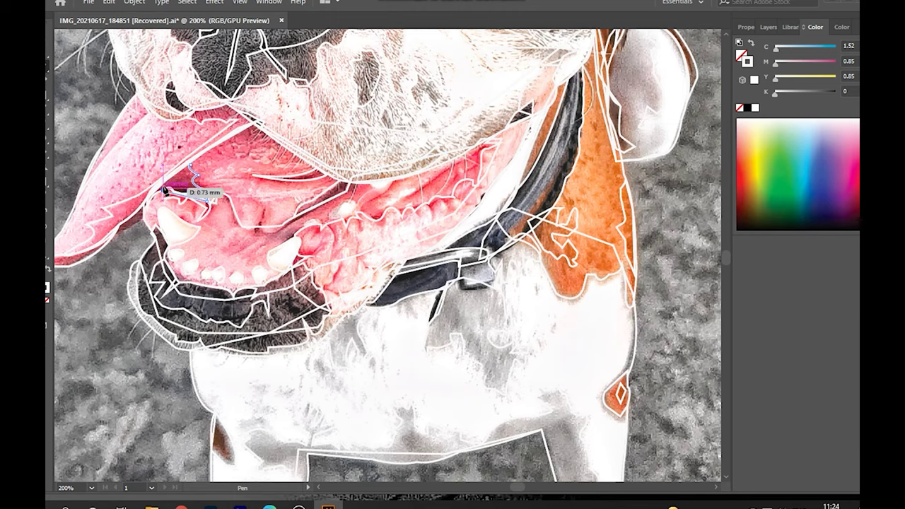
drag(181, 186, 188, 181)
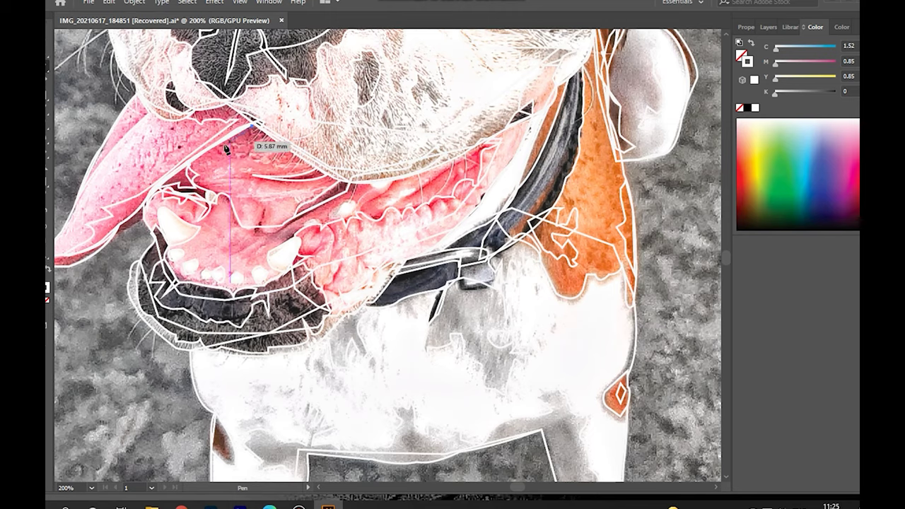
drag(256, 130, 257, 131)
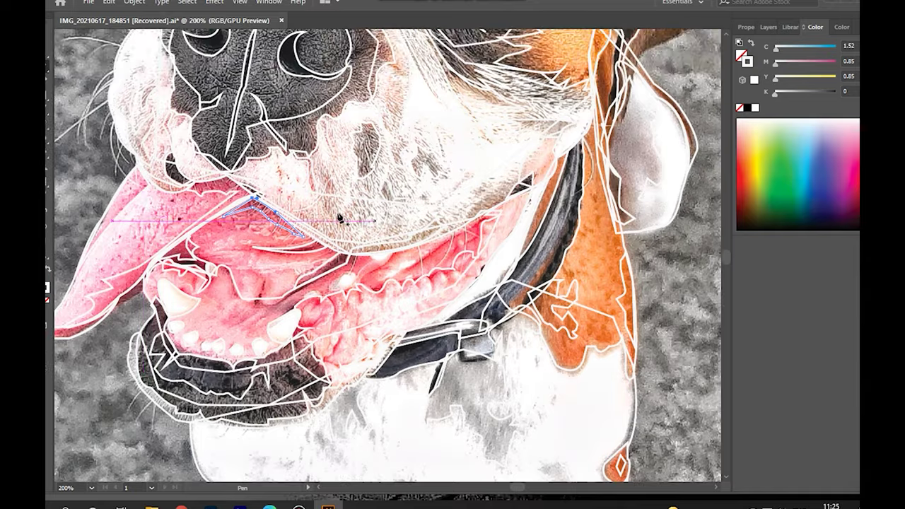
scroll(376, 273, down, 5)
scroll(376, 273, down, 5)
key(ctrl+minus)
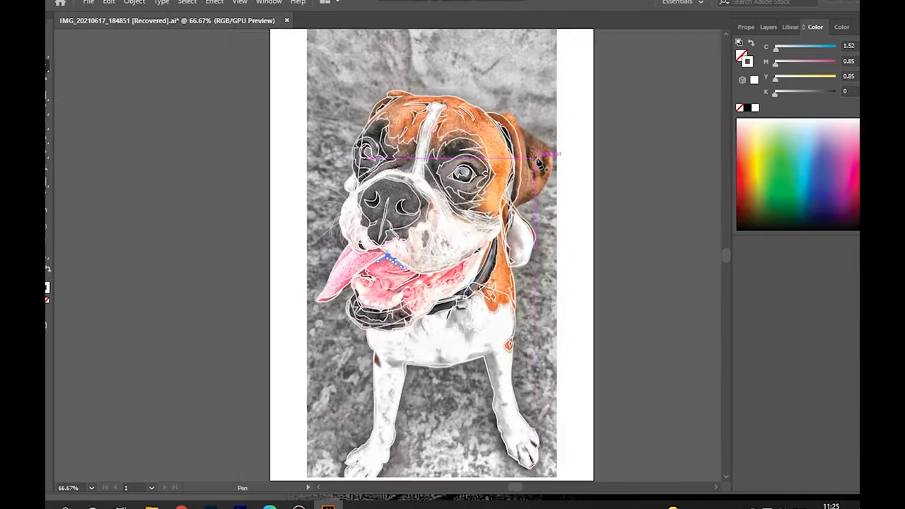
Trace a closed outline around the brown right ear and its fold.
scroll(379, 276, up, 2)
key(p)
drag(452, 488, 523, 488)
scroll(354, 255, up, 5)
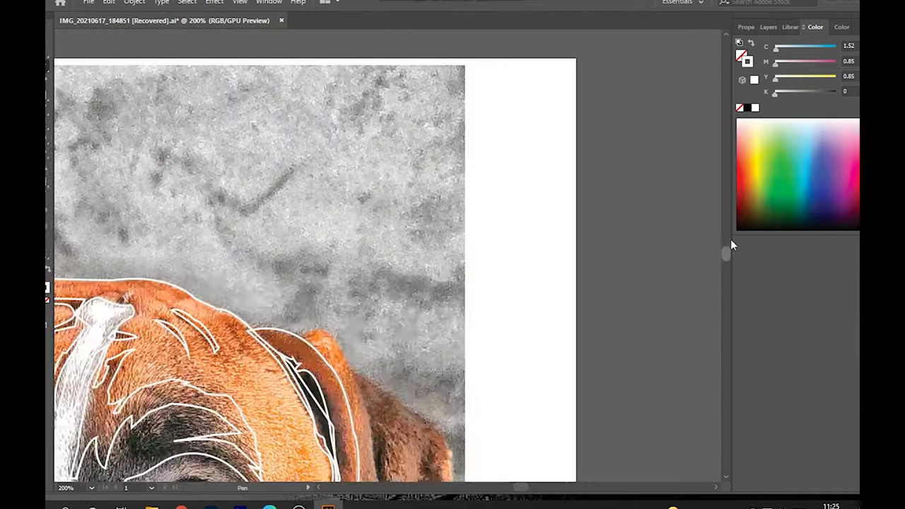
scroll(354, 255, down, 3)
drag(322, 98, 353, 146)
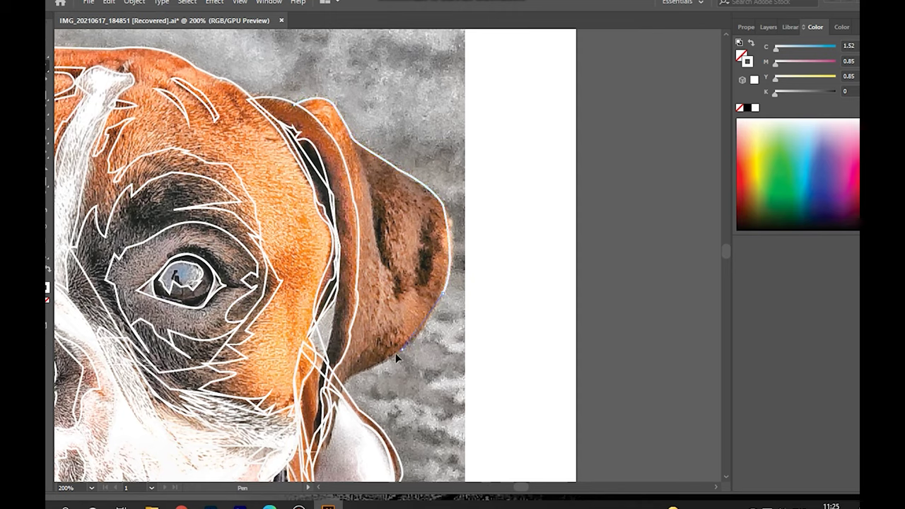
click(336, 396)
click(295, 105)
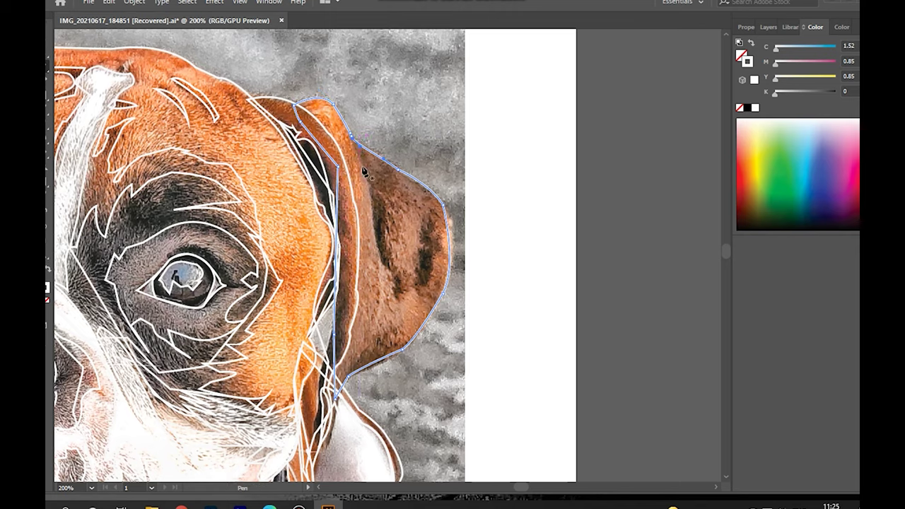
drag(296, 102, 247, 126)
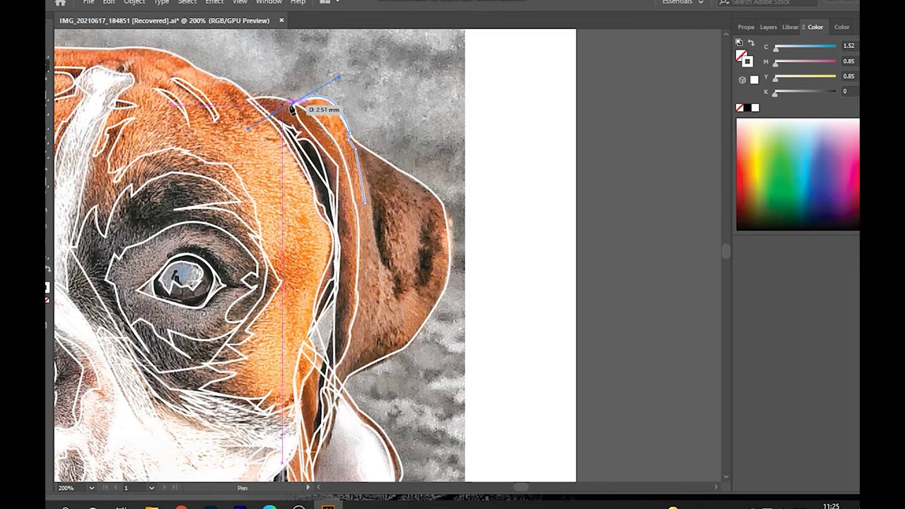
drag(347, 159, 354, 185)
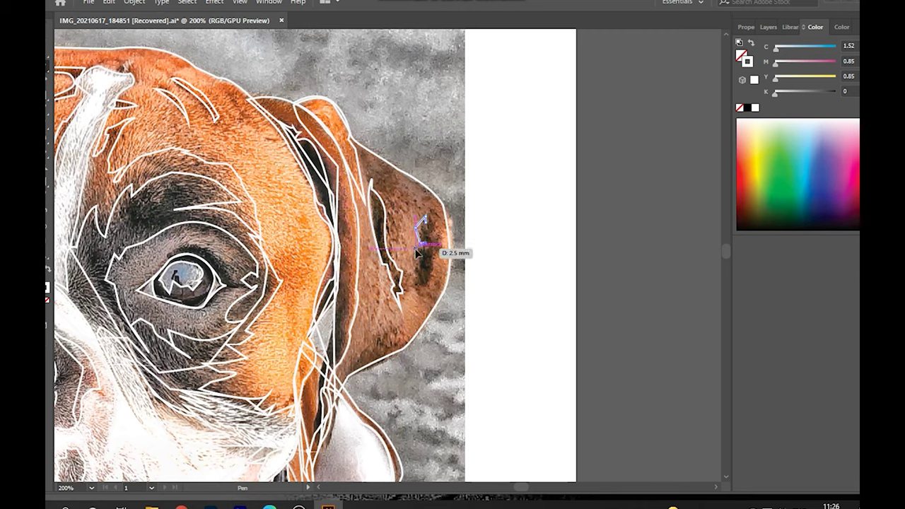
click(427, 225)
Trace a dark marking inside the ear and finish the ear path.
scroll(403, 309, down, 1)
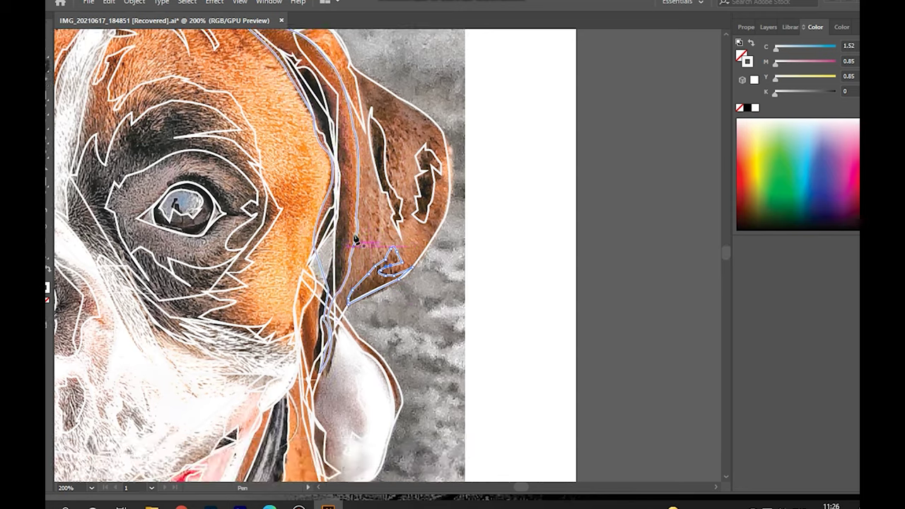
scroll(375, 256, up, 3)
drag(400, 246, 427, 260)
click(349, 191)
scroll(388, 272, down, 3)
key(Escape)
Trace curved outlines along the top of the head and forehead wrinkles, then zoom out.
drag(220, 53, 203, 59)
scroll(258, 85, up, 3)
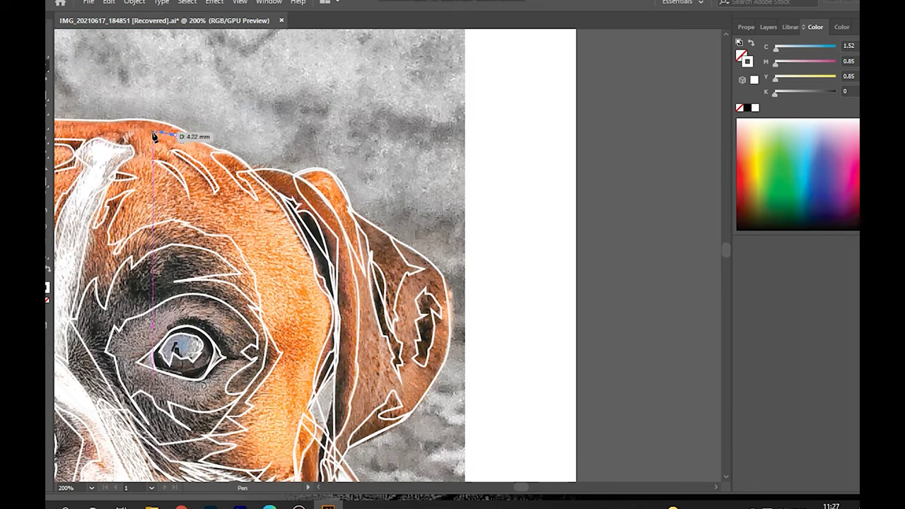
drag(194, 142, 203, 145)
scroll(204, 145, down, 1)
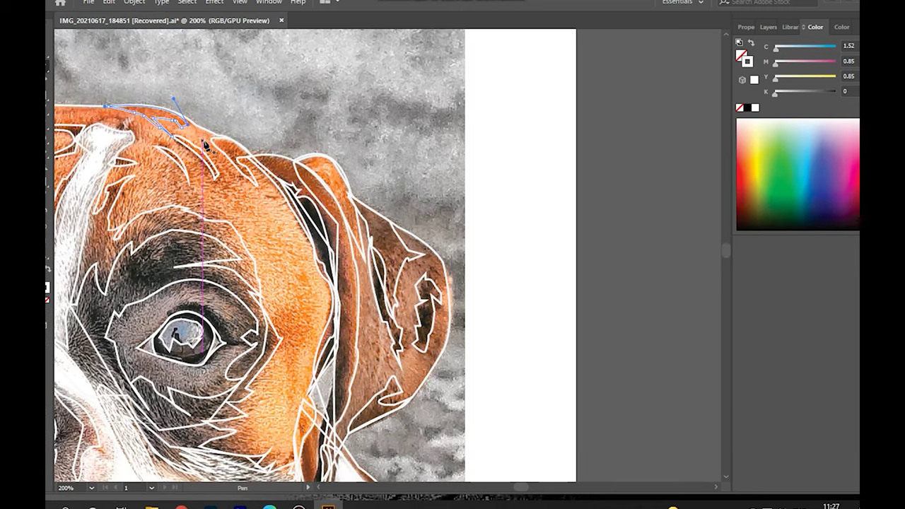
click(317, 321)
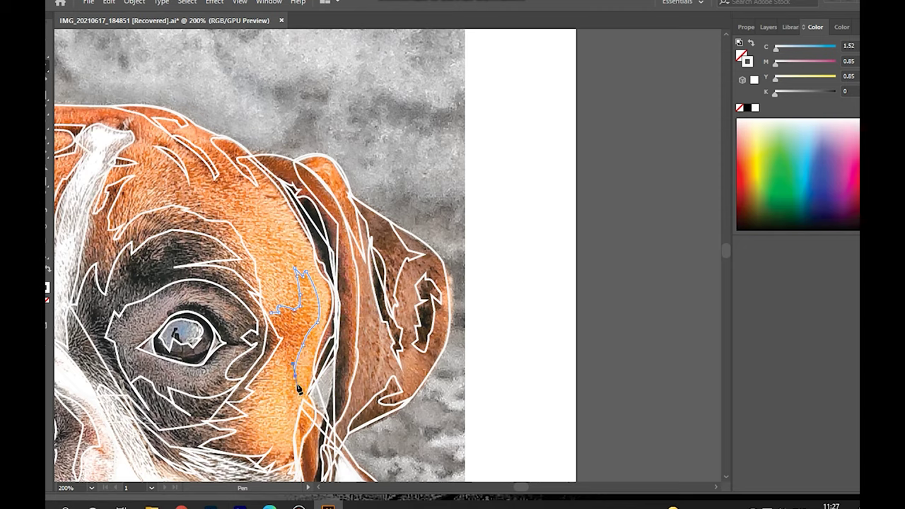
drag(283, 384, 274, 348)
key(ctrl+minus)
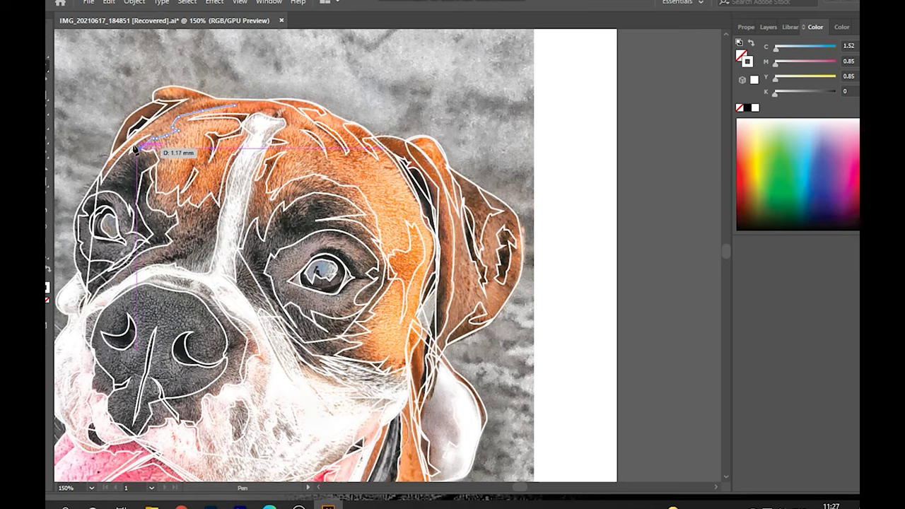
drag(164, 129, 148, 137)
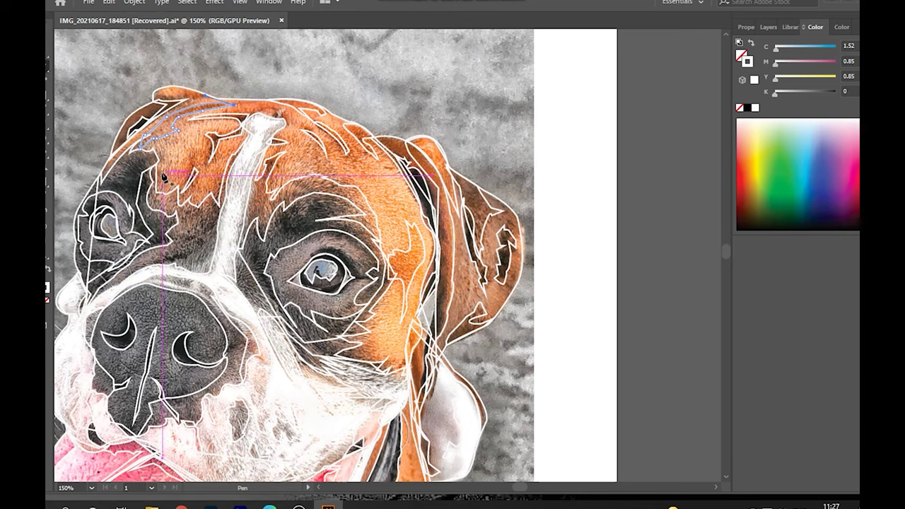
scroll(164, 176, down, 5)
key(ctrl+minus)
Fill the nose and eye with sampled photo colours and swap fill and stroke on the eye shape.
scroll(189, 238, down, 5)
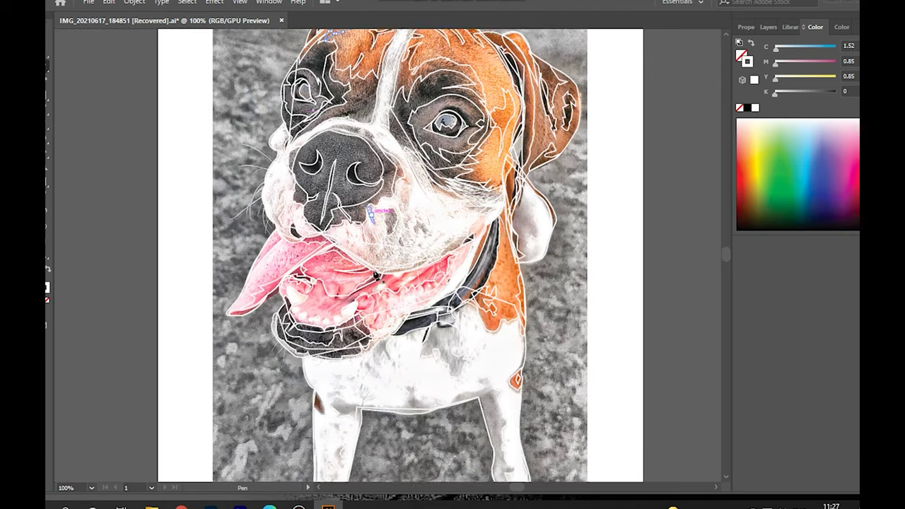
scroll(188, 238, down, 1)
key(v)
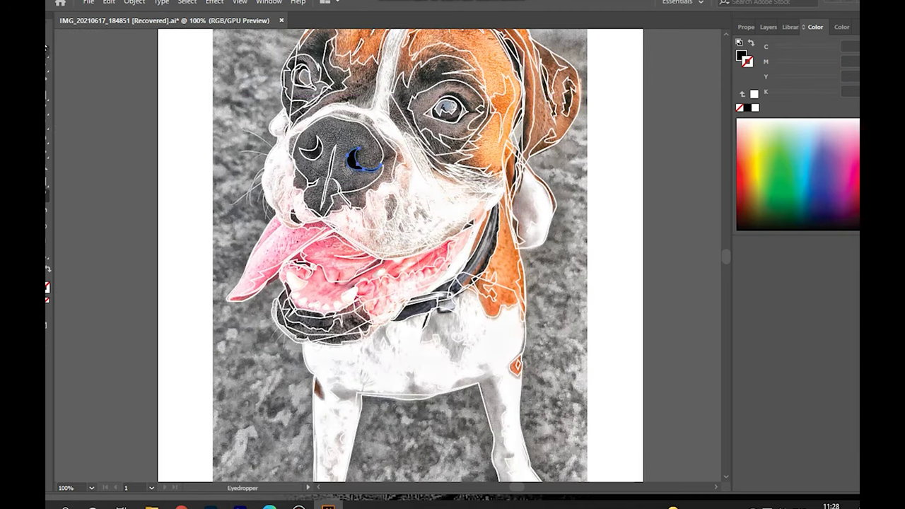
click(201, 184)
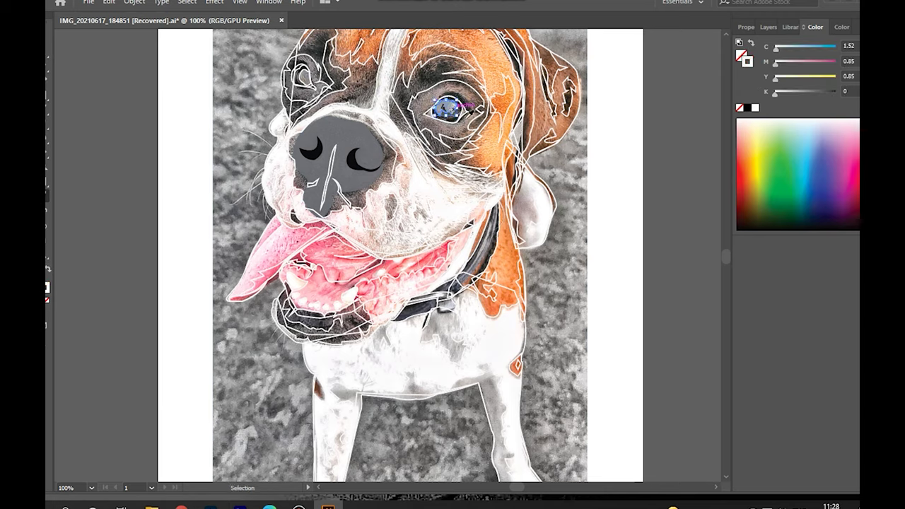
key(ctrl+plus)
key(ctrl+plus)
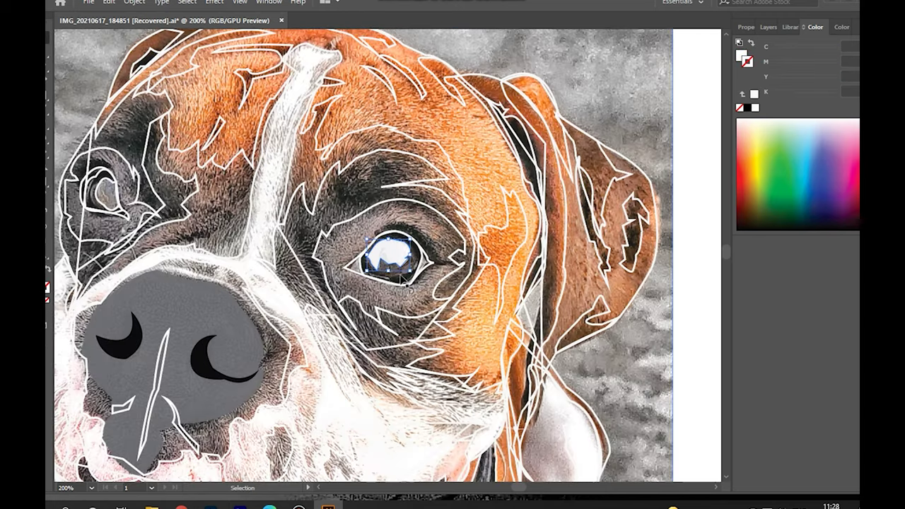
key(i)
click(361, 266)
click(109, 203)
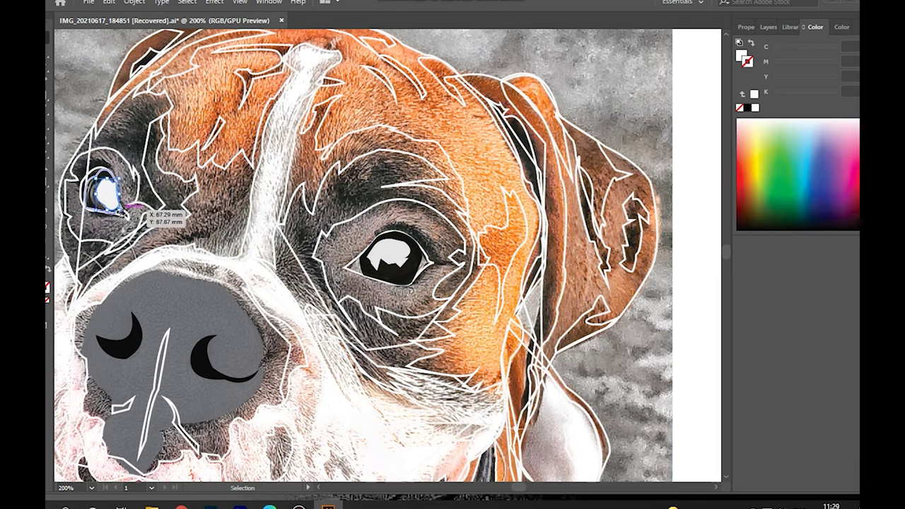
click(120, 205)
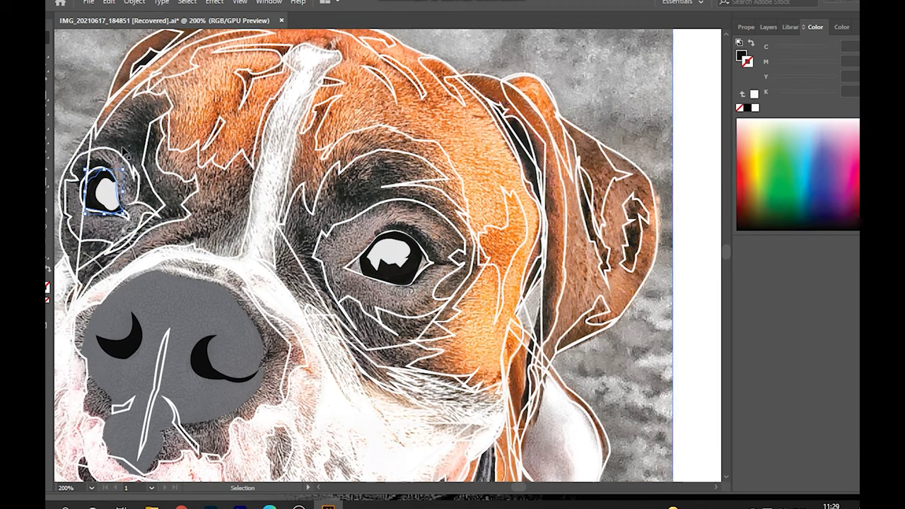
key(shift+x)
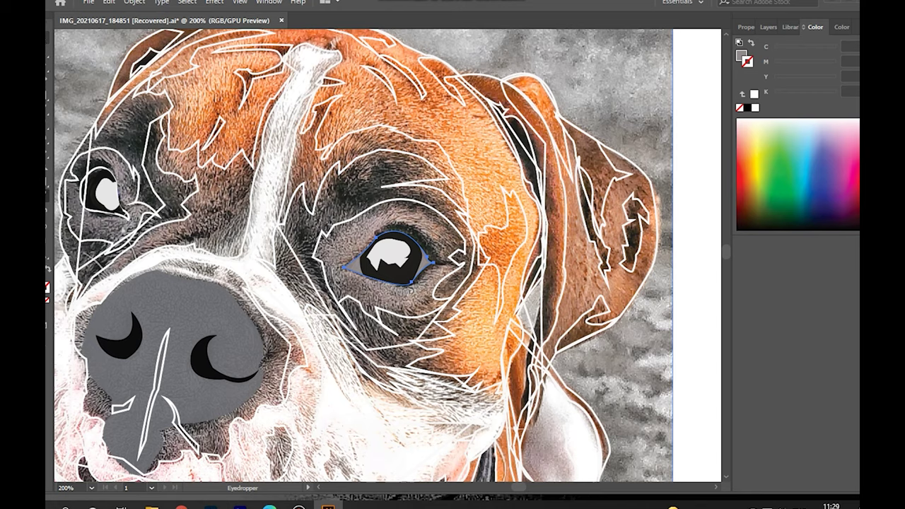
Fill the forehead shape with brown sampled from the photo, then select the right-eye patch.
click(198, 226)
key(i)
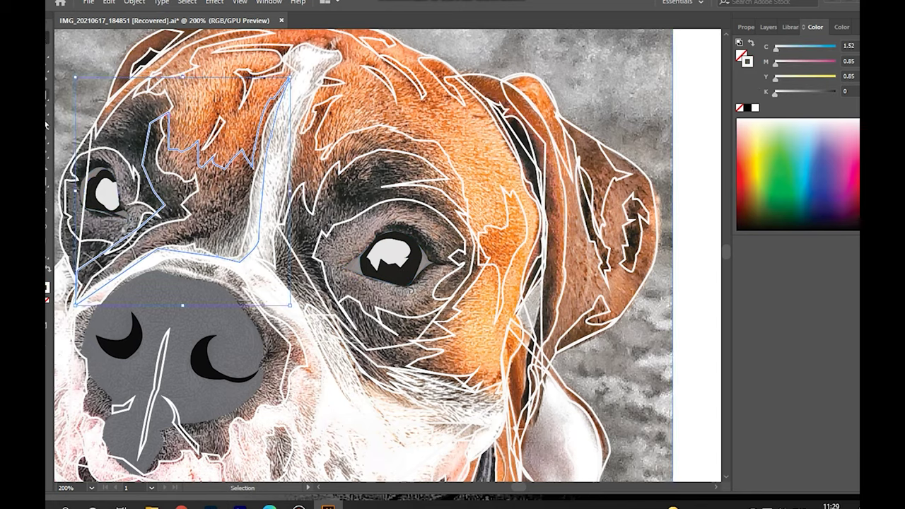
click(227, 177)
click(300, 151)
Undo the brown eye fill and give both eye patches the photo's dark grey.
key(i)
click(212, 198)
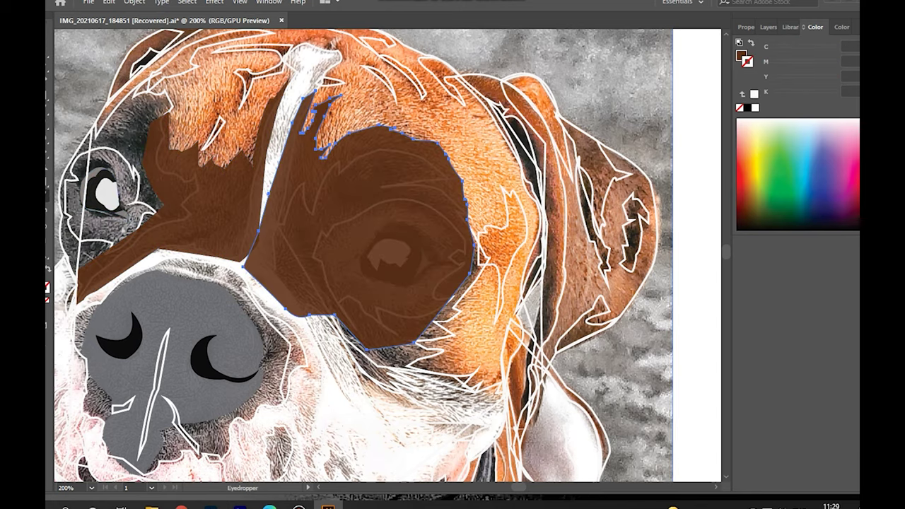
key(ctrl+z)
key(ctrl+z)
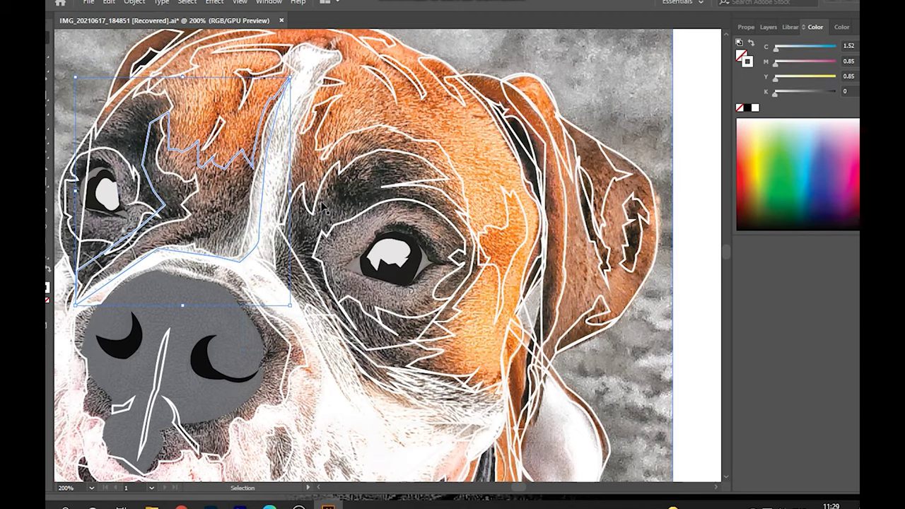
click(322, 202)
key(i)
click(391, 191)
ctrl+click(141, 107)
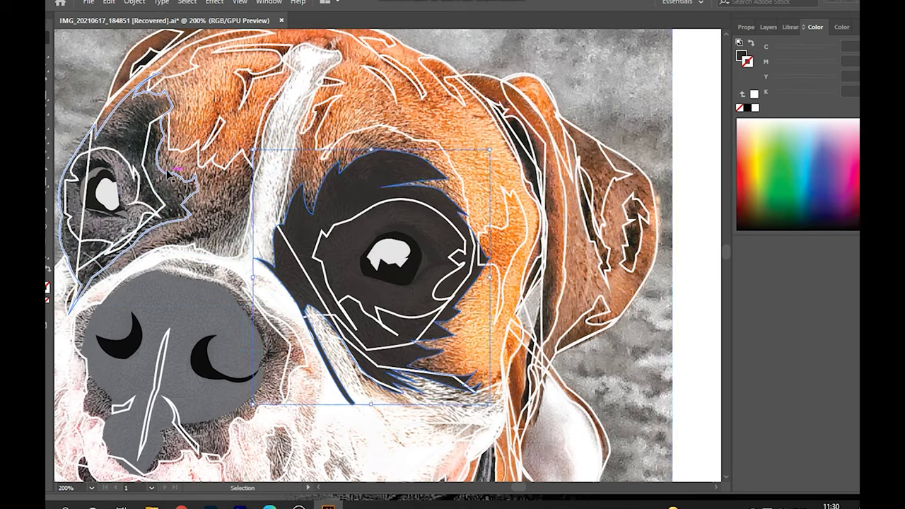
click(332, 177)
Fill the forehead shape and the area surrounding the right eye dark brown.
ctrl+click(251, 166)
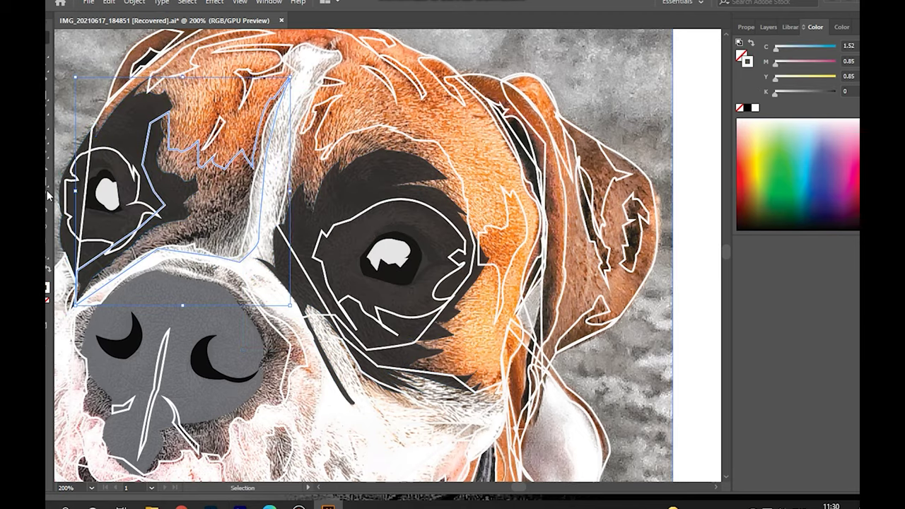
click(282, 165)
ctrl+click(318, 181)
key(i)
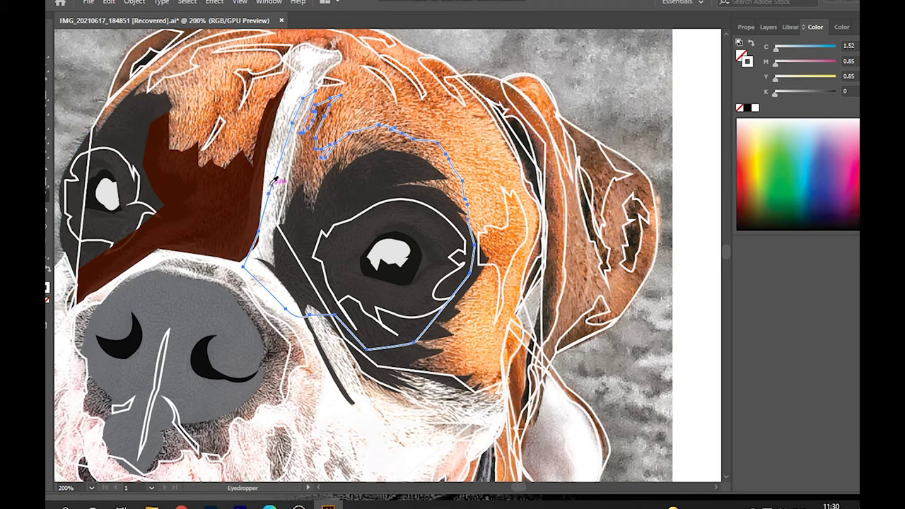
click(177, 170)
Fill the upper-left forehead shape and a forehead wrinkle stroke dark brown.
ctrl+click(214, 133)
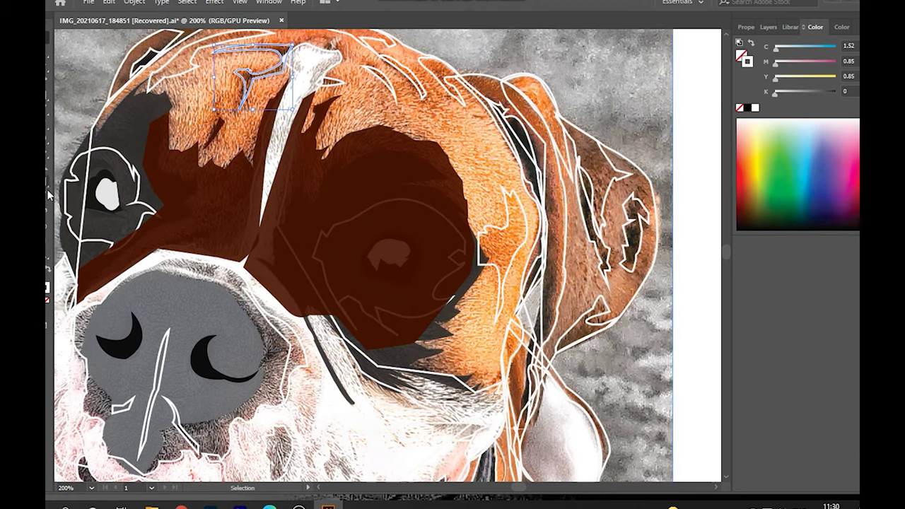
ctrl+click(212, 67)
ctrl+click(141, 68)
click(212, 176)
ctrl+click(382, 79)
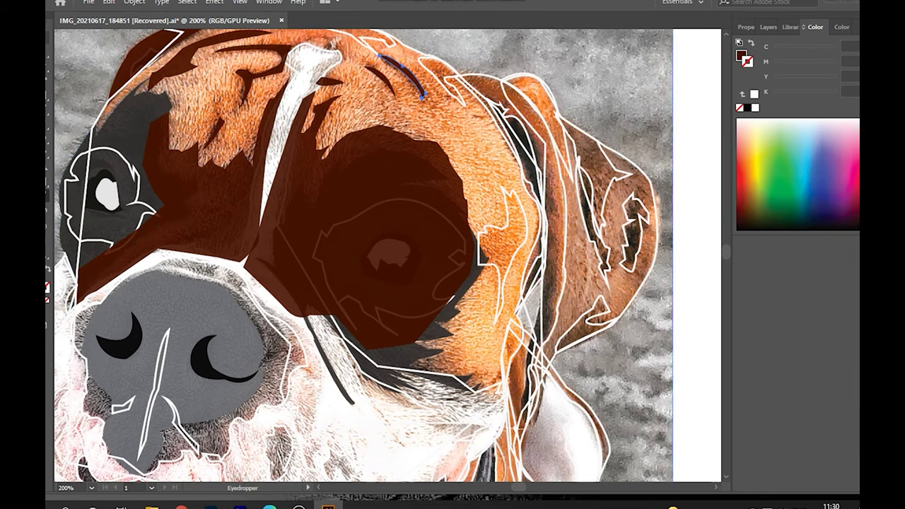
scroll(219, 212, up, 2)
click(220, 260)
ctrl+click(438, 131)
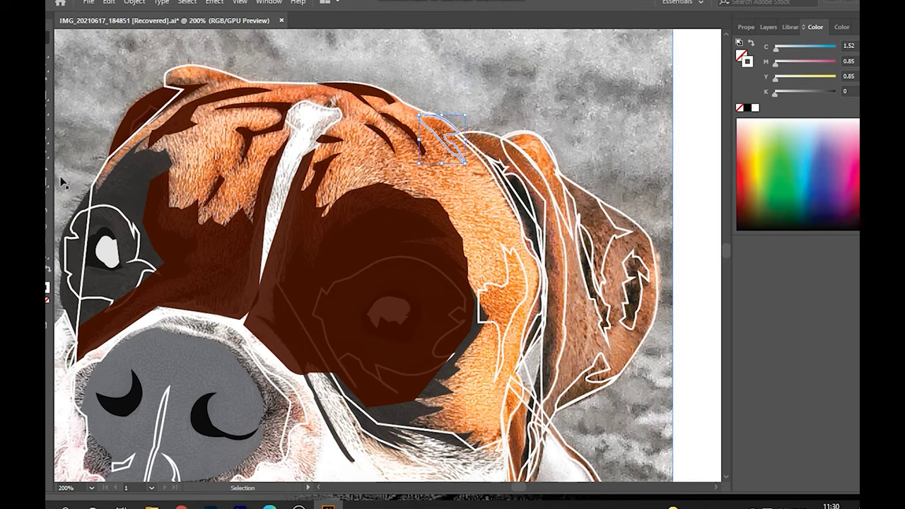
scroll(523, 180, down, 5)
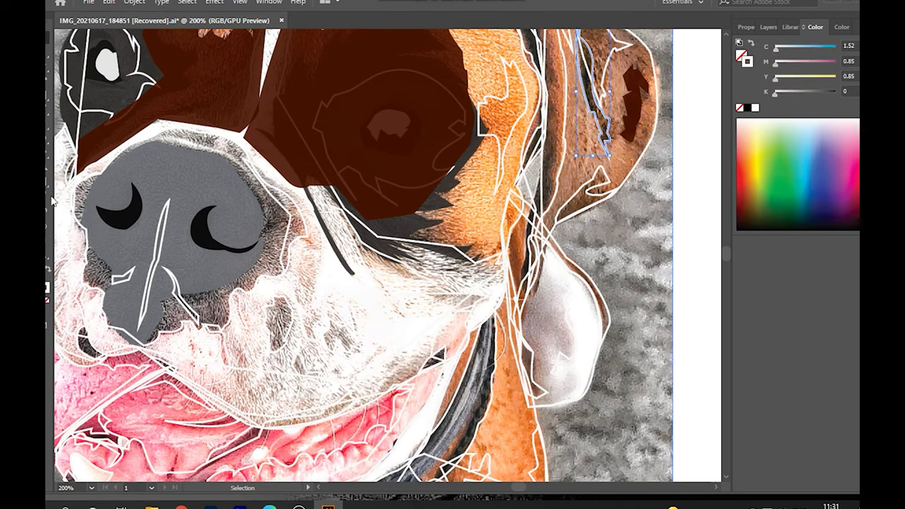
Fill the ear stroke and a small muzzle spot dark brown.
scroll(48, 192, up, 2)
click(163, 156)
scroll(262, 248, down, 1)
scroll(262, 247, down, 2)
scroll(262, 248, down, 1)
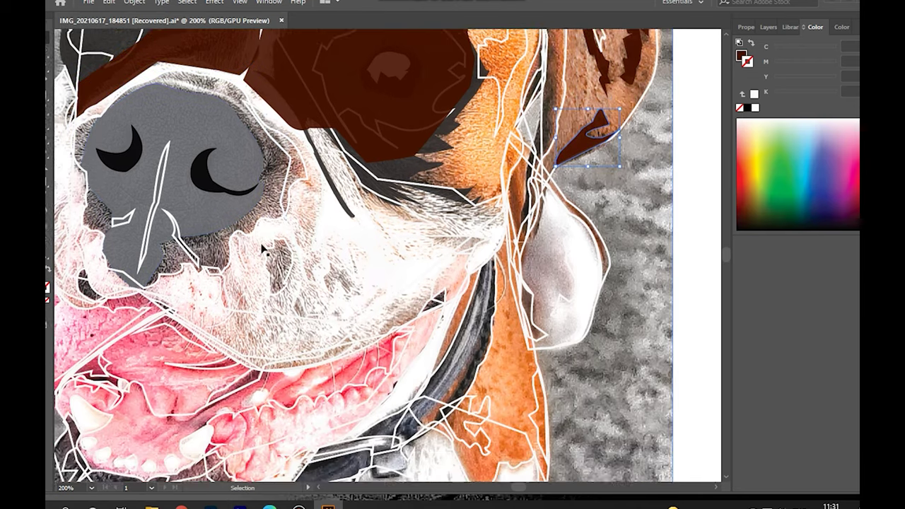
scroll(262, 249, down, 1)
click(263, 244)
click(286, 225)
Fill the nose shape and its small stroke dark brown.
ctrl+click(276, 163)
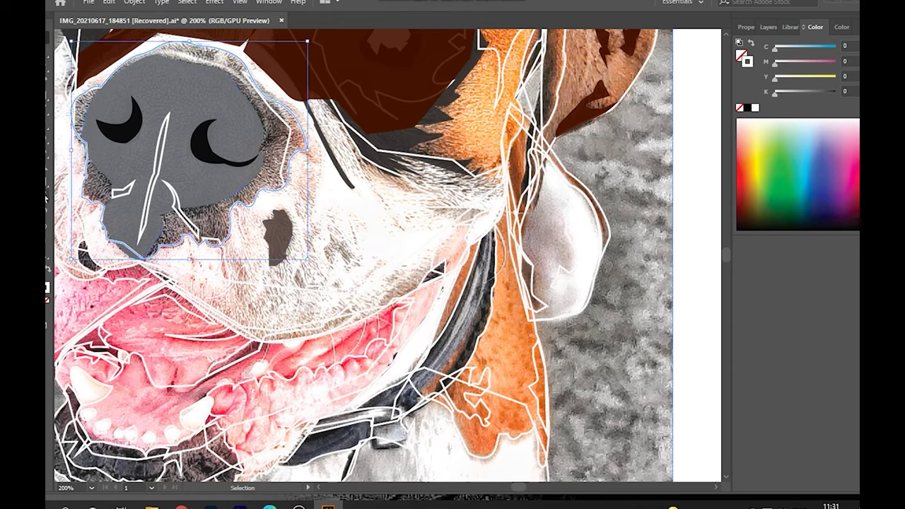
click(277, 234)
key(ctrl+z)
key(v)
click(122, 190)
click(181, 207)
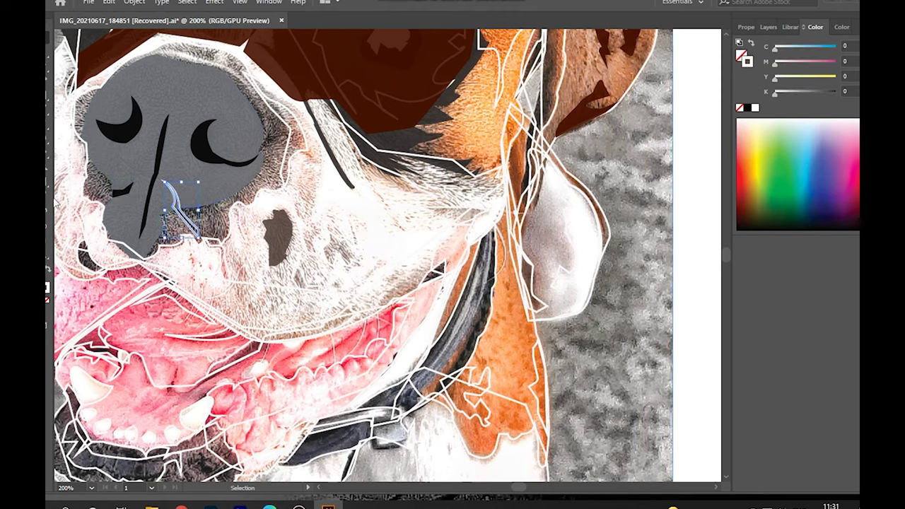
shift+click(105, 201)
key(i)
click(277, 237)
Fill the shape beside the nose salmon pink and the small shape right of it dark brown.
ctrl+click(286, 226)
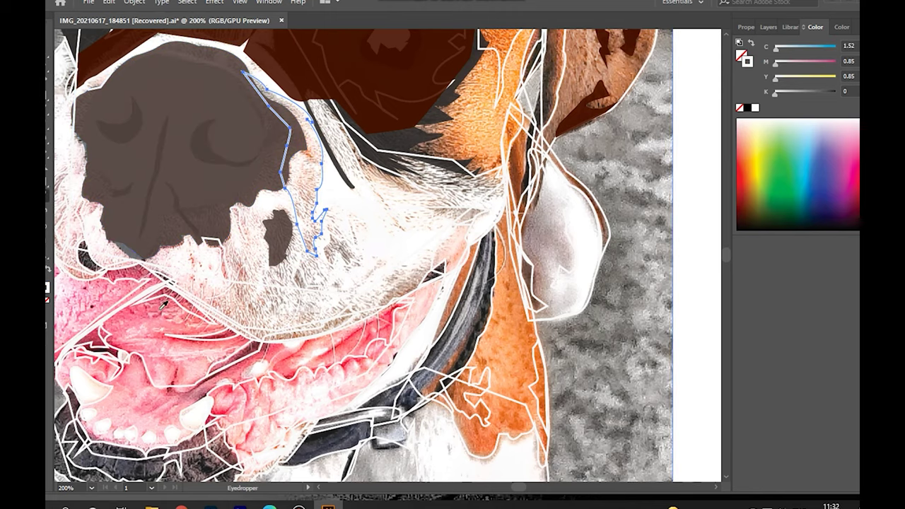
click(230, 263)
ctrl+click(346, 244)
click(276, 233)
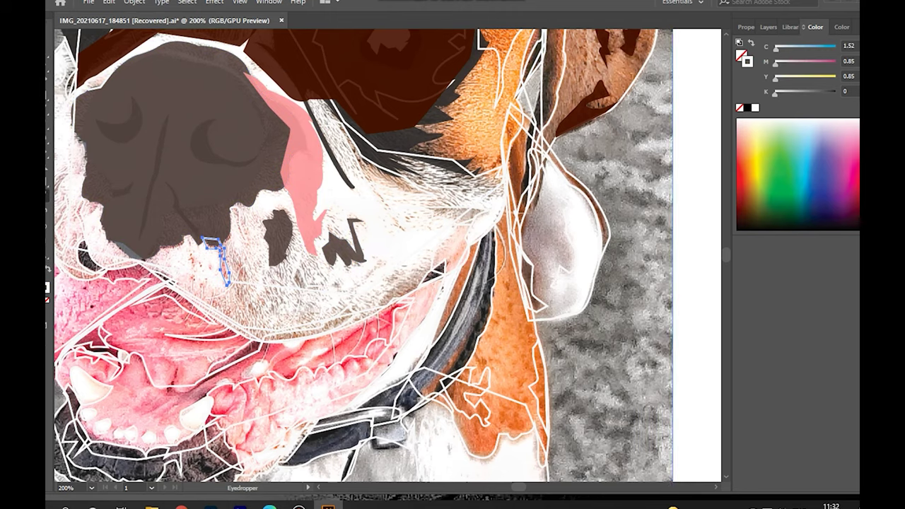
Fill the cheek shape tan, the path below the eye pink and the thin path above it dark.
key(v)
click(382, 169)
key(i)
click(425, 141)
ctrl+click(453, 244)
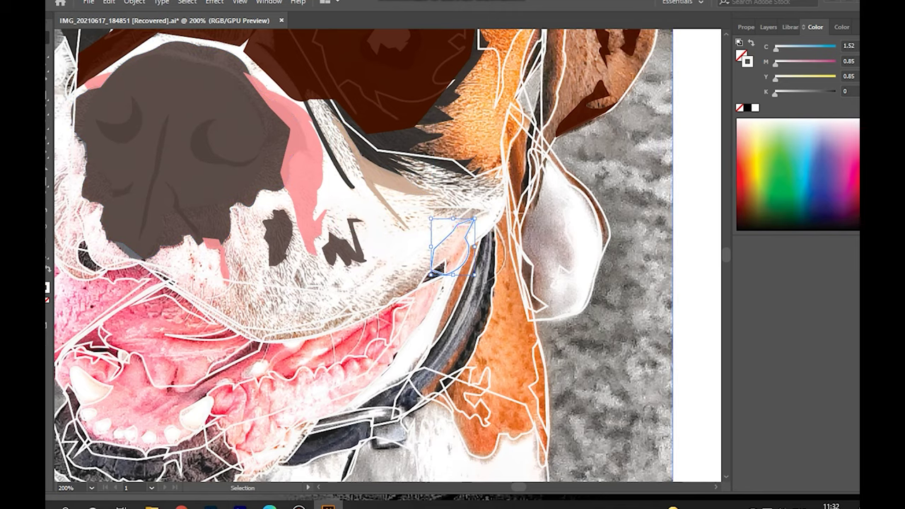
click(297, 170)
ctrl+click(488, 210)
click(341, 244)
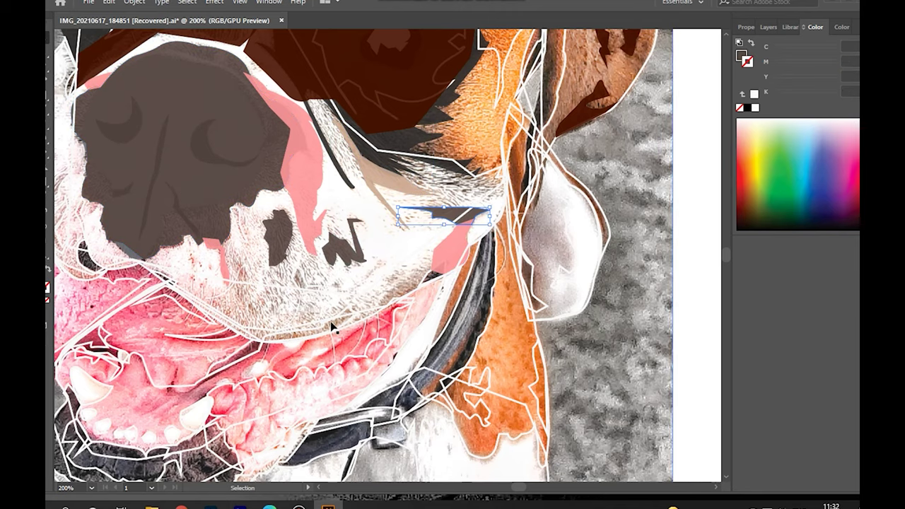
Recolour a small muzzle path and select the small patch beside the right eye.
ctrl+click(433, 274)
click(276, 233)
key(ctrl+shift+a)
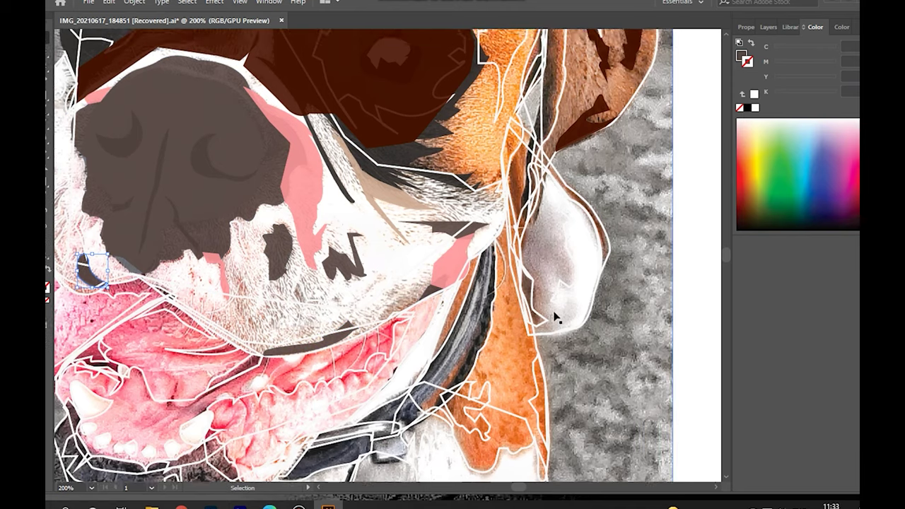
scroll(83, 247, up, 5)
ctrl+click(504, 141)
Fill the eye-side patch and ear shape orange, the tall ear outline dark brown, the thin ear shape tan.
click(477, 108)
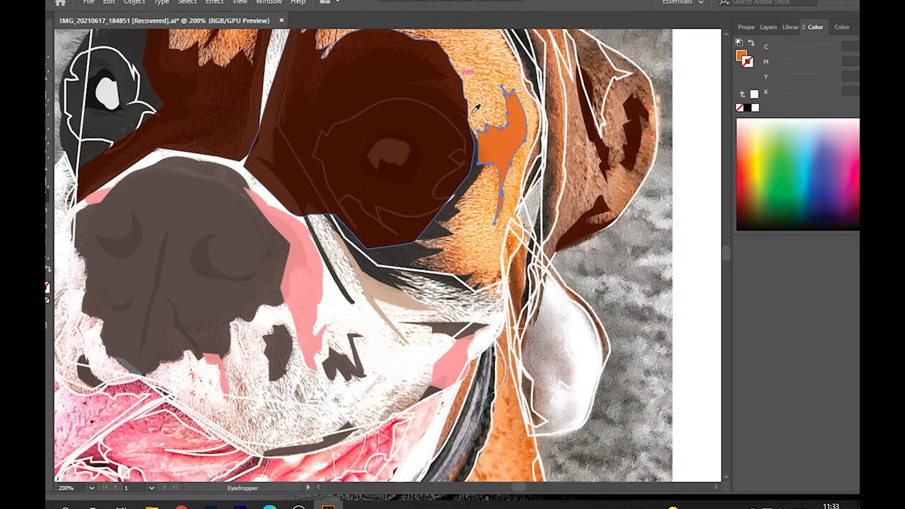
scroll(477, 108, up, 4)
ctrl+click(531, 142)
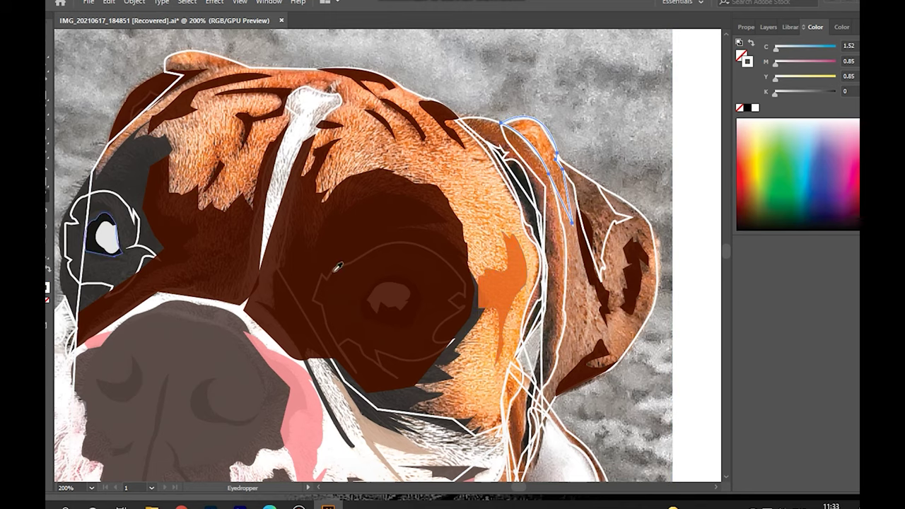
click(502, 283)
click(472, 115)
click(567, 236)
key(v)
click(602, 195)
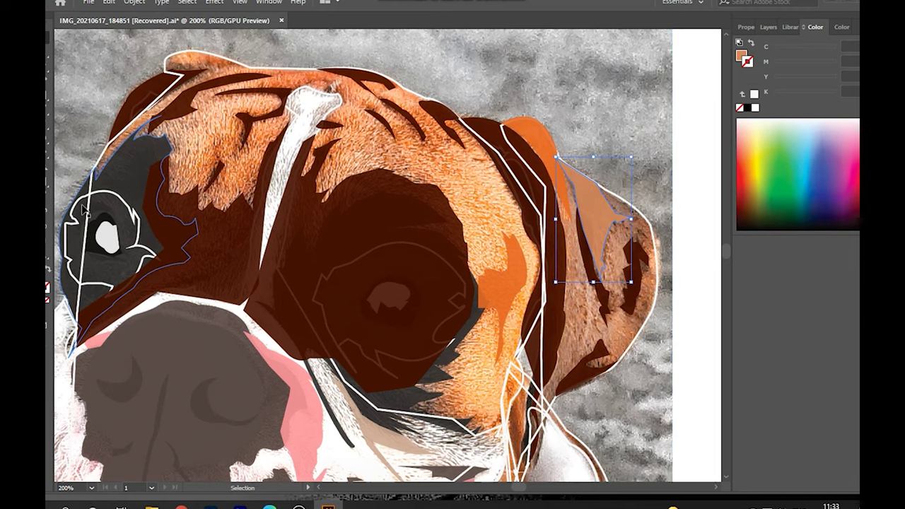
Move down to the mouth and select the canine and a small tooth shape.
scroll(83, 209, down, 10)
click(88, 297)
key(i)
click(87, 327)
Fill the canine with sampled white and a small mouth spot with a dark colour.
key(i)
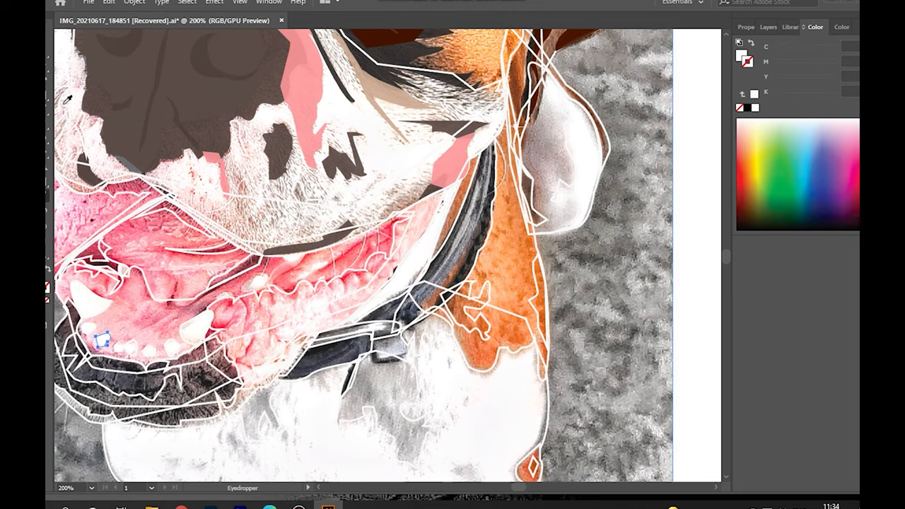
click(128, 347)
key(i)
click(172, 347)
key(i)
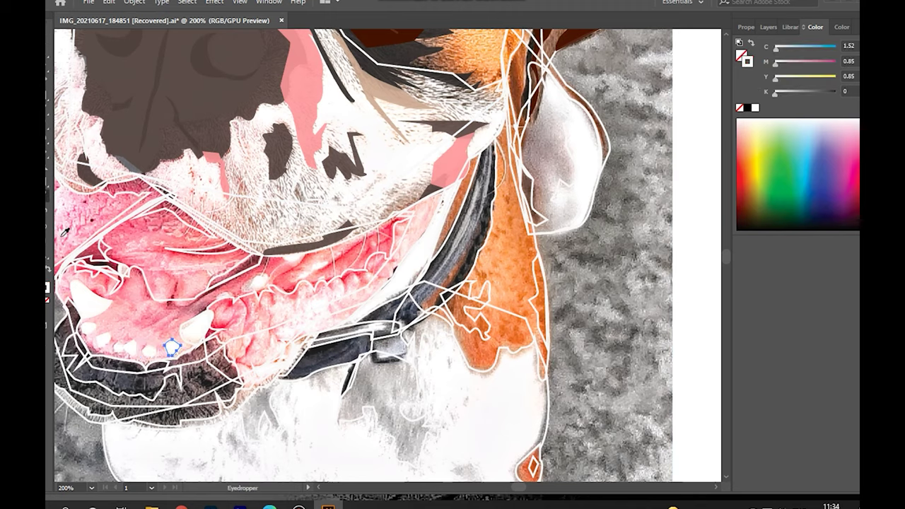
click(107, 277)
click(103, 263)
key(i)
click(106, 248)
Fill the upper lip pink, another lip shape dark red, and the tongue and lower lip pink.
key(v)
click(224, 249)
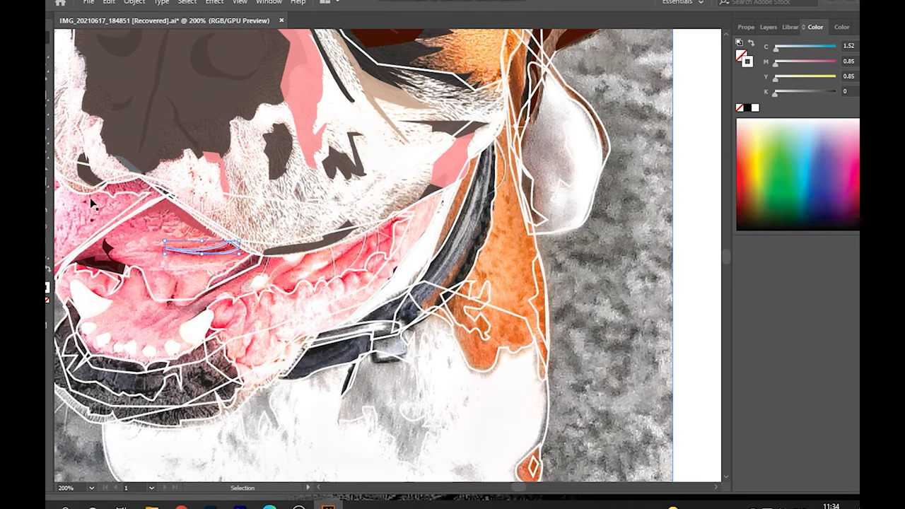
click(207, 223)
click(247, 259)
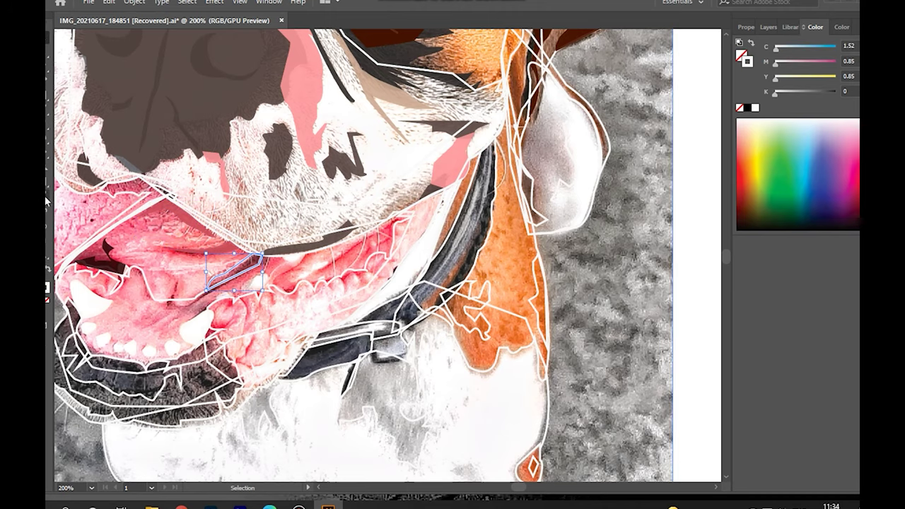
key(i)
click(150, 154)
click(177, 259)
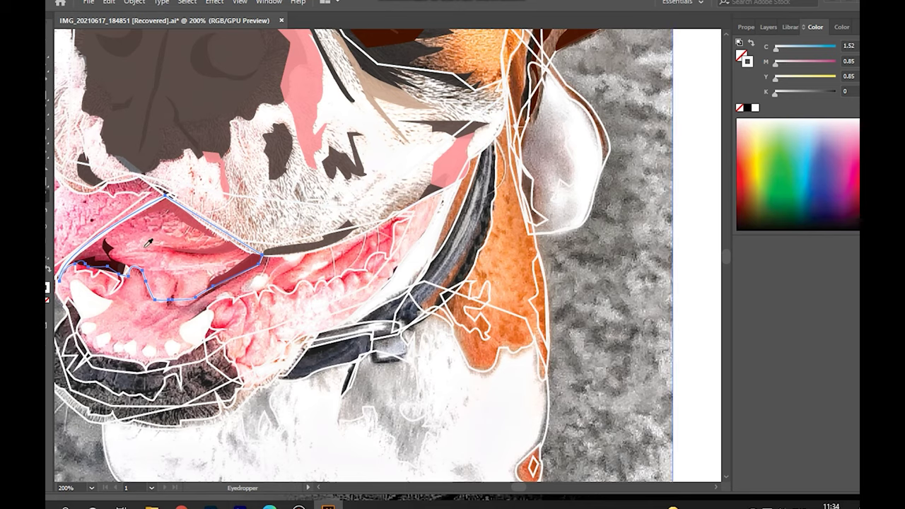
click(97, 248)
shift+click(288, 300)
click(289, 300)
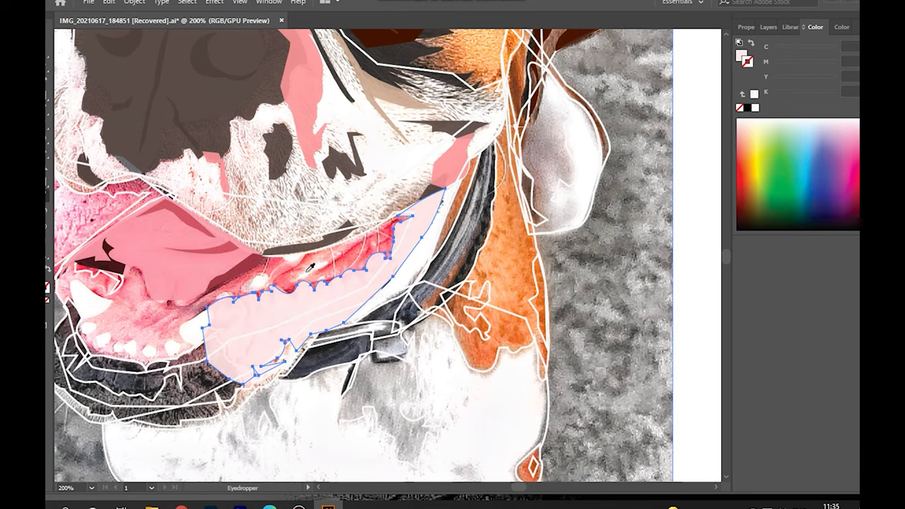
Fill the lower jaw dark brown, the inner lower lip dark, and the jaw outline white.
click(175, 362)
key(i)
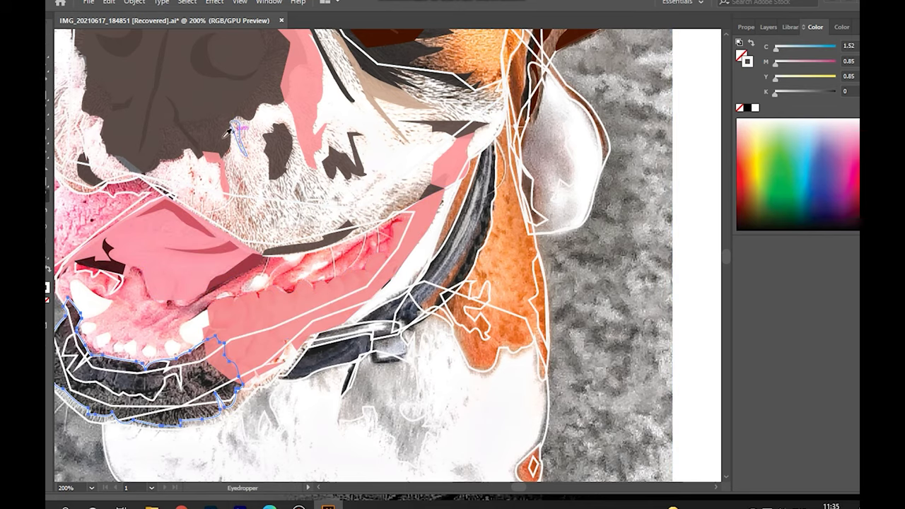
click(233, 139)
key(v)
click(149, 400)
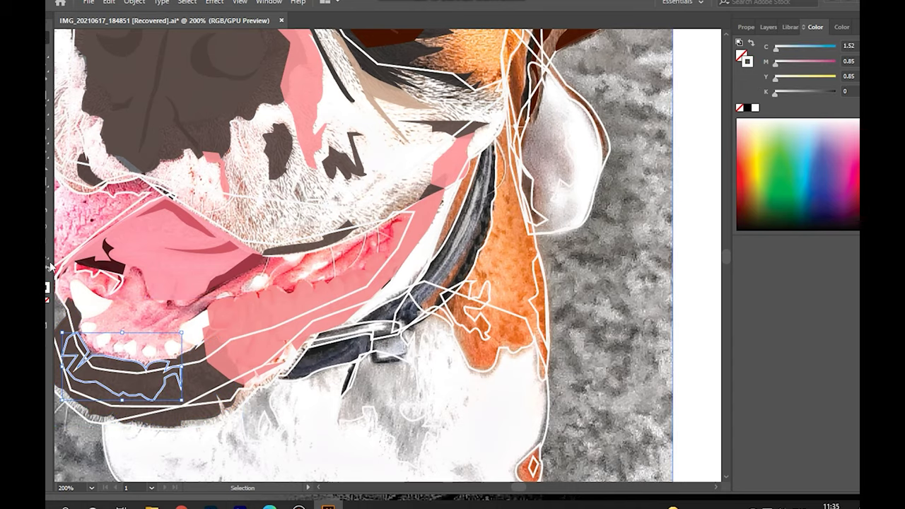
key(i)
scroll(132, 224, up, 5)
click(113, 128)
scroll(133, 223, down, 6)
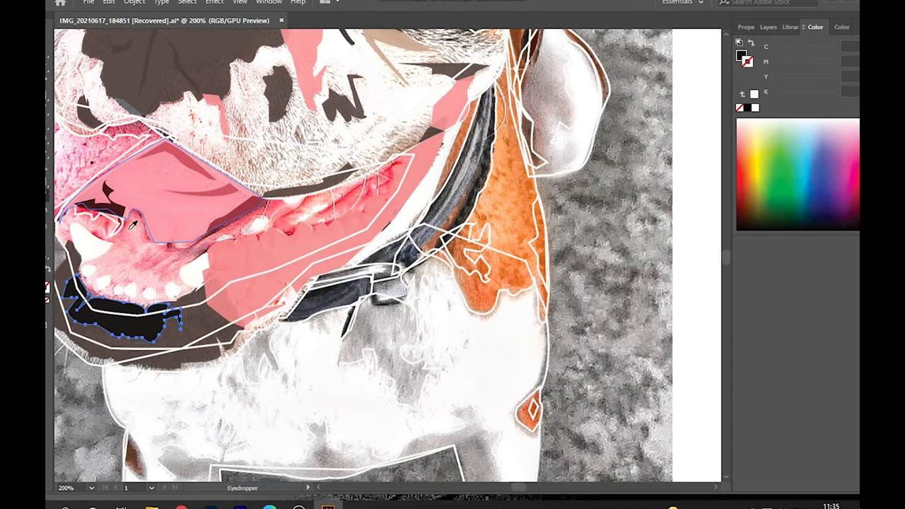
drag(319, 263, 57, 373)
click(60, 104)
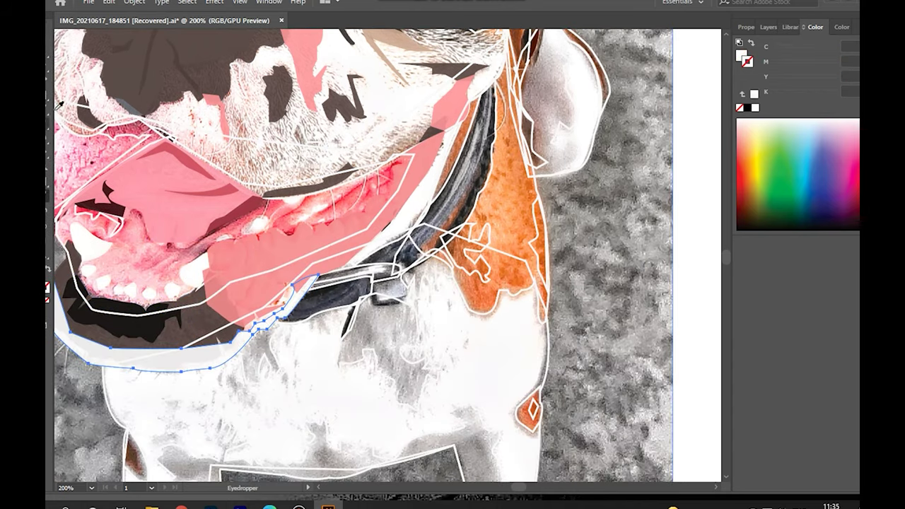
Fill the small shape below the jaw and the large patch under the collar grey.
ctrl+click(262, 354)
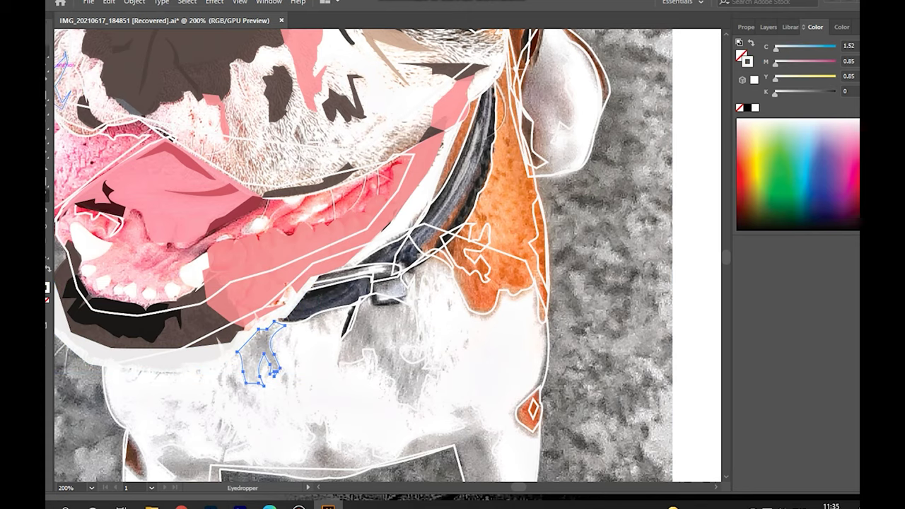
click(80, 83)
ctrl+click(354, 363)
click(262, 354)
Fill the collar and its thin upper strip with a sampled dark navy.
ctrl+click(453, 281)
ctrl+click(332, 297)
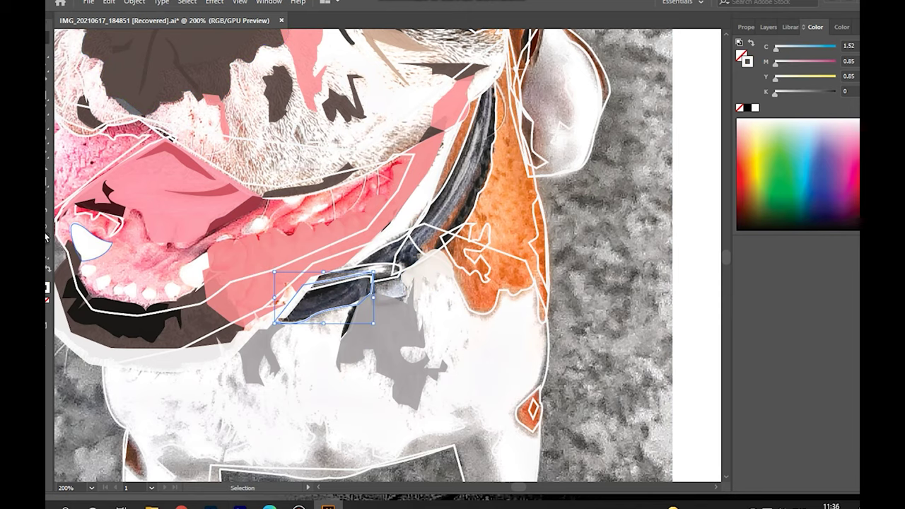
click(157, 59)
ctrl+click(395, 269)
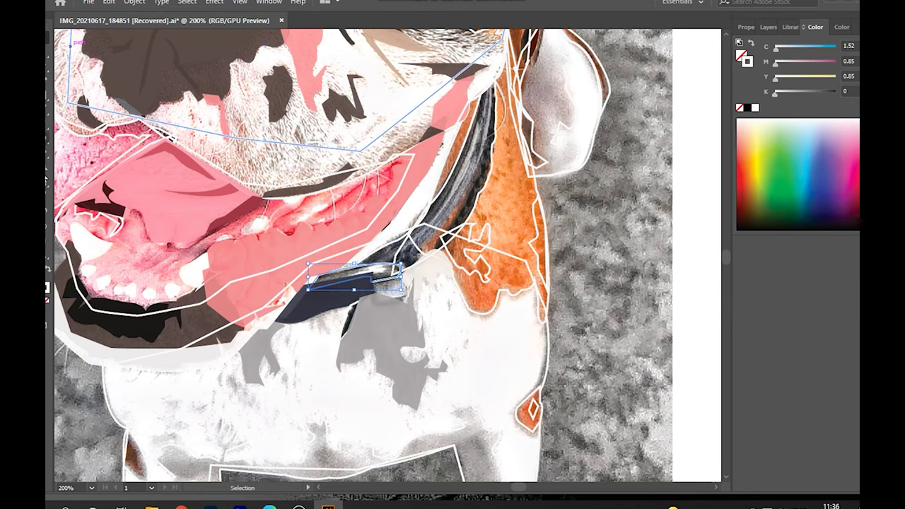
click(353, 297)
ctrl+click(453, 152)
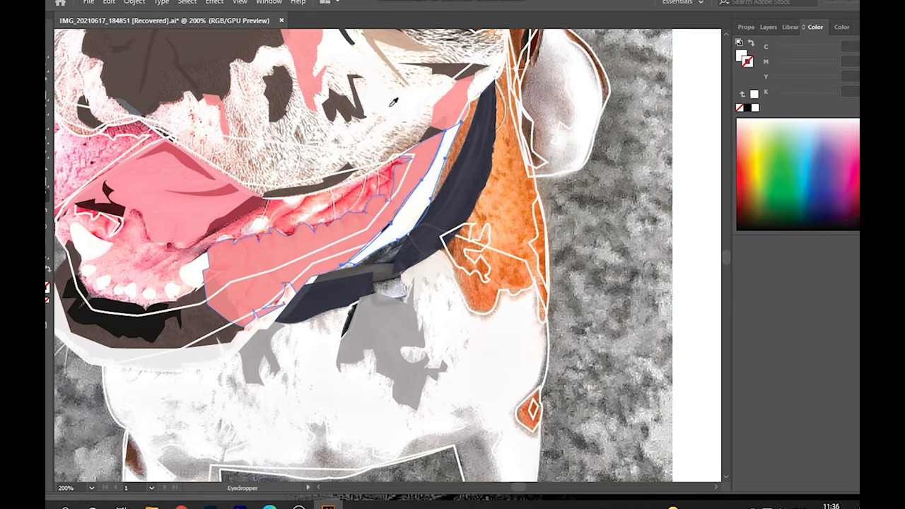
Fill the small shape near the collar and the chest diamond with the neck's orange.
scroll(453, 154, up, 3)
ctrl+click(538, 410)
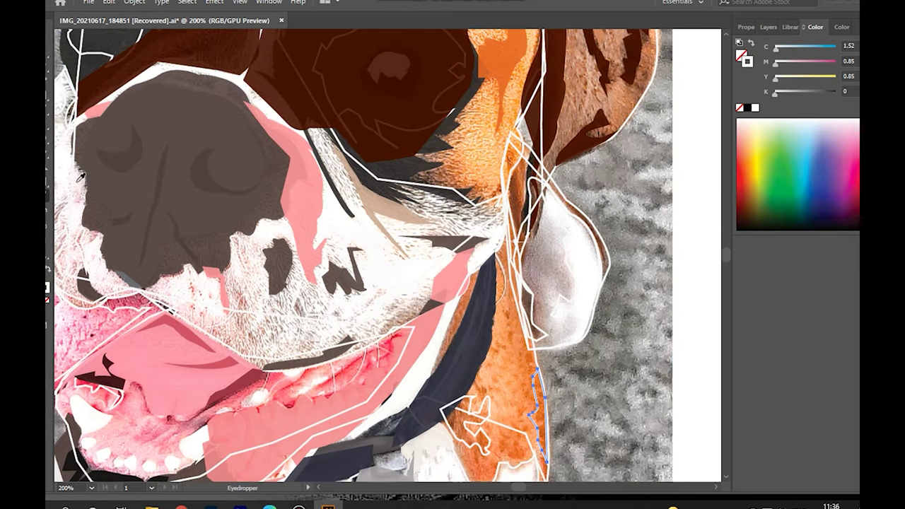
key(v)
scroll(485, 348, down, 1)
click(467, 368)
key(i)
click(543, 340)
key(v)
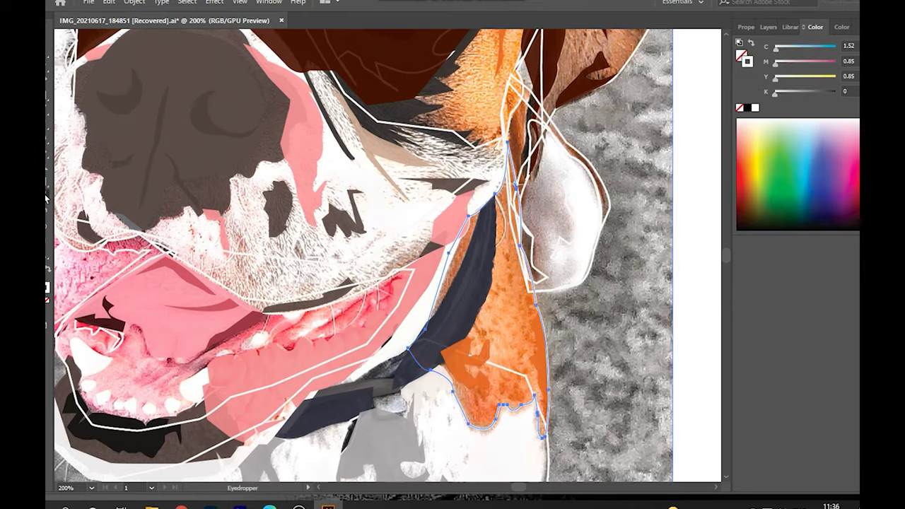
scroll(521, 322, down, 4)
click(530, 324)
key(i)
click(469, 172)
Fill the large chest shape with grey sampled from the photo.
key(v)
click(176, 337)
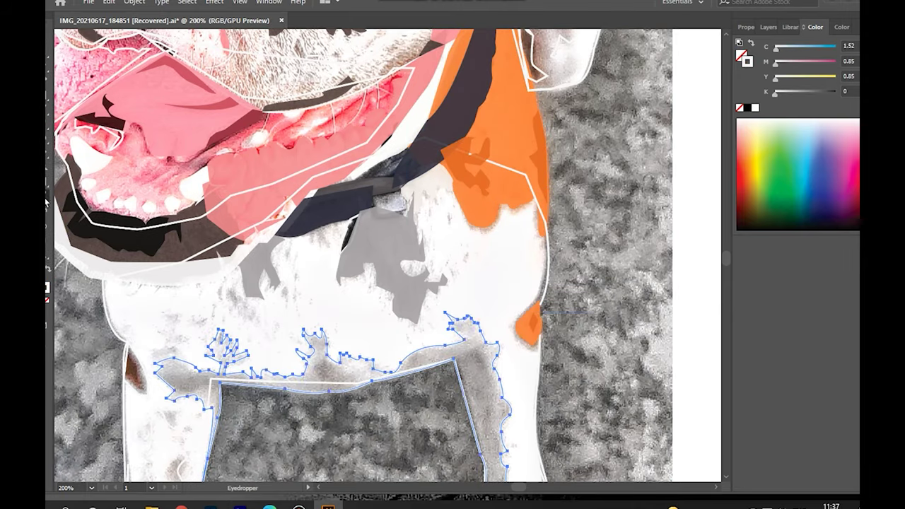
key(i)
click(254, 276)
Fill the small leg patch with orange sampled from the photo.
scroll(283, 318, down, 1)
click(133, 338)
key(i)
click(529, 297)
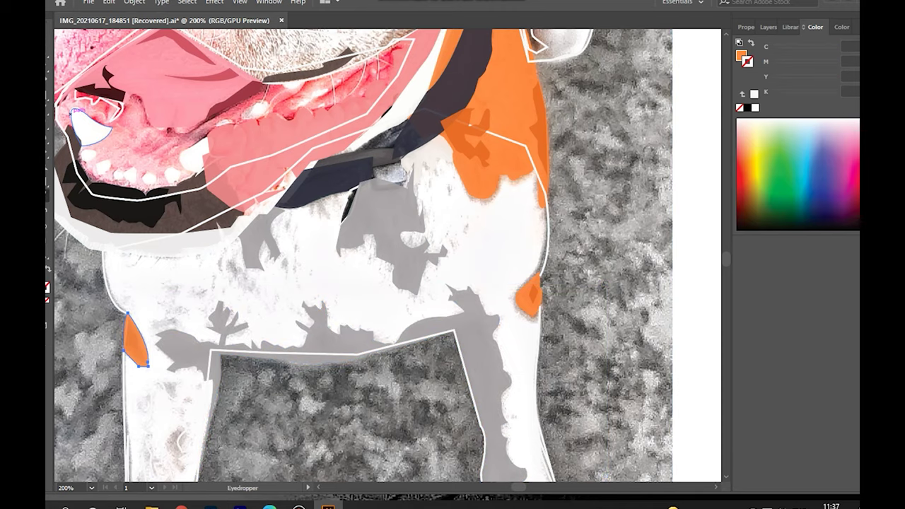
click(141, 352)
shift+click(106, 106)
key(i)
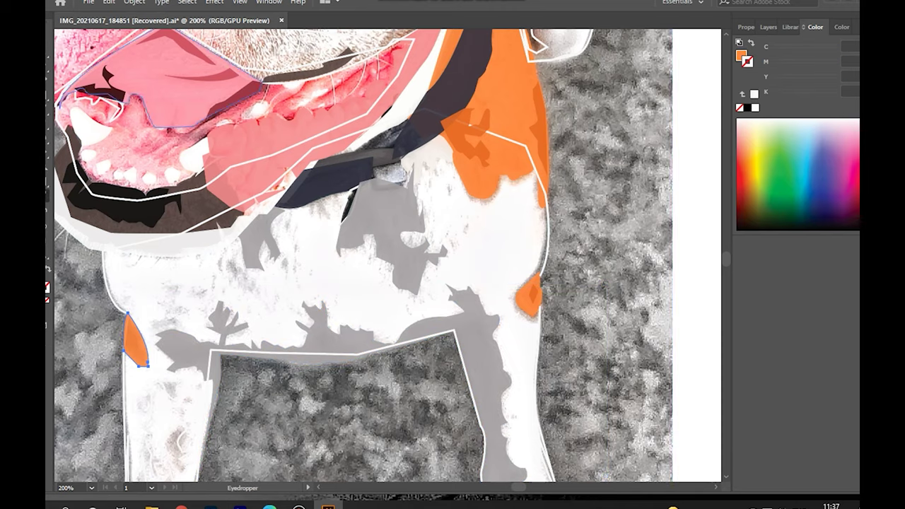
Select the small shadow shapes along the left leg.
scroll(151, 131, down, 5)
key(v)
click(154, 230)
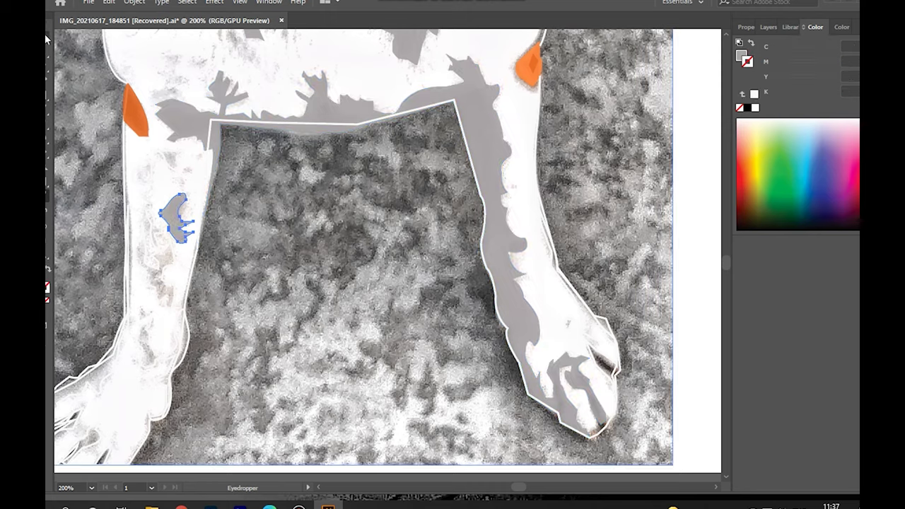
drag(127, 219, 191, 315)
click(150, 342)
click(170, 164)
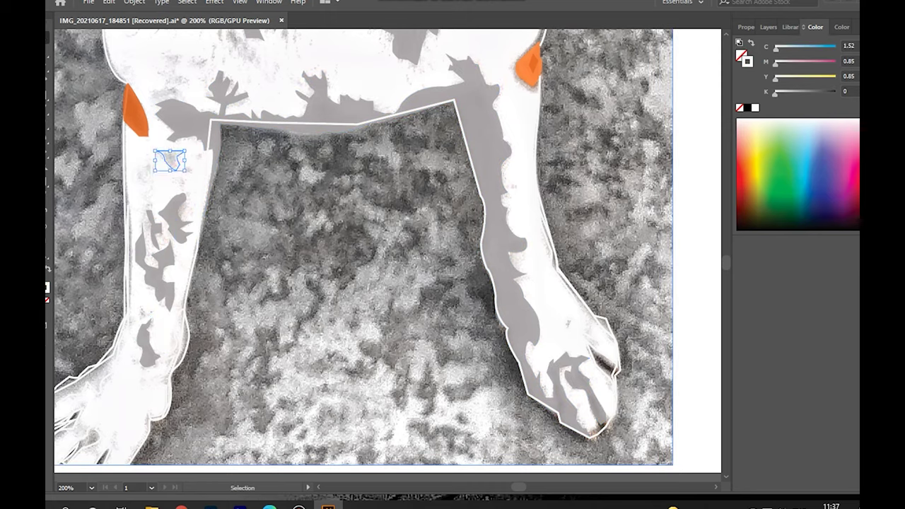
Select the lower leg and paw shadow shapes and fill them with sampled grey.
scroll(156, 189, down, 4)
click(79, 244)
click(102, 268)
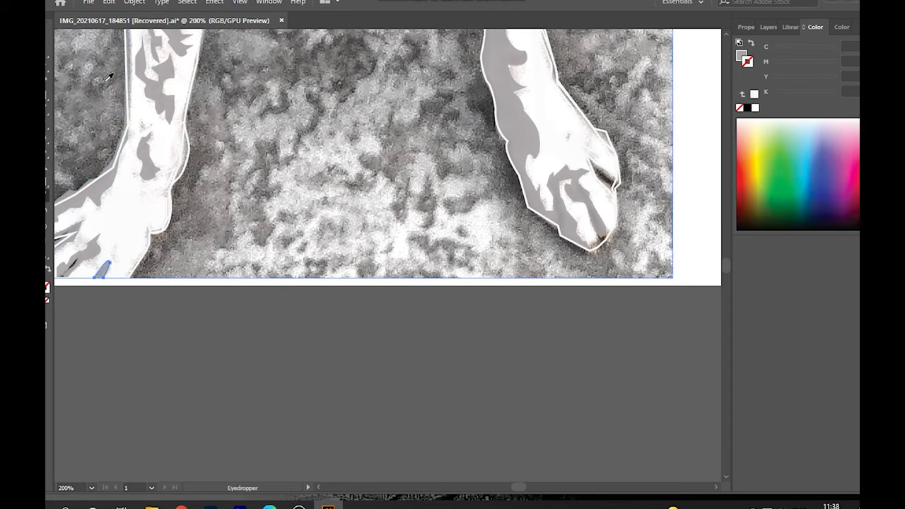
click(187, 155)
scroll(177, 177, up, 4)
click(580, 318)
scroll(568, 410, up, 2)
key(i)
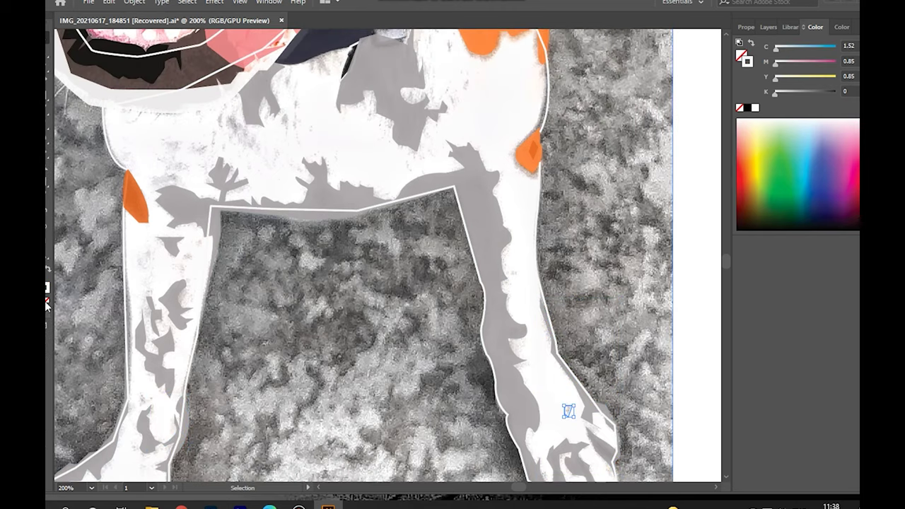
scroll(516, 149, up, 1)
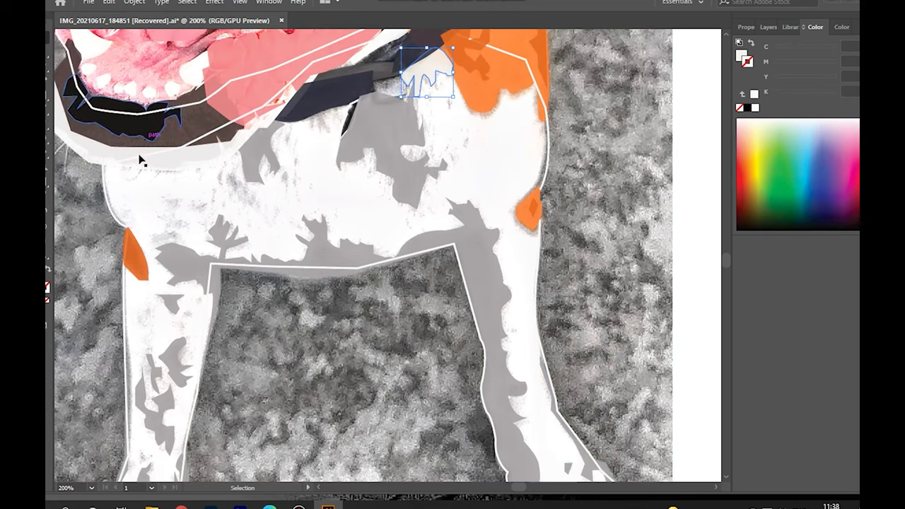
click(183, 251)
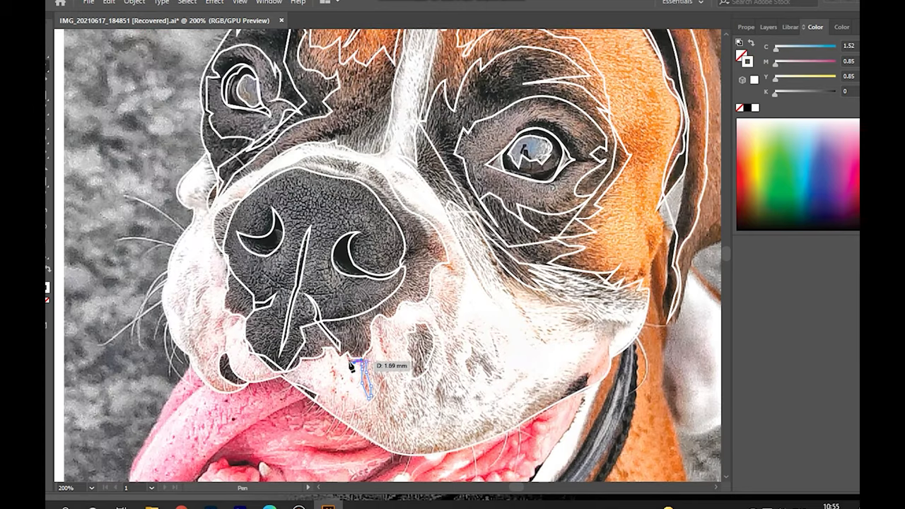
Trace curved muzzle paths and a small triangular shape near the jaw.
drag(352, 365, 386, 359)
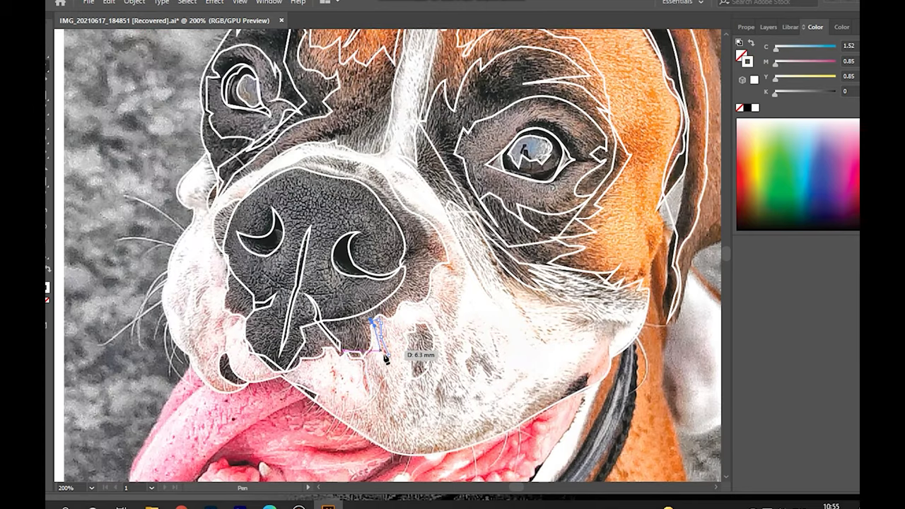
drag(455, 397, 459, 409)
click(562, 396)
click(586, 373)
click(584, 388)
Trace a zigzag outline down the right cheek and a curved cheek path.
drag(585, 322, 625, 332)
click(599, 342)
click(591, 355)
click(585, 378)
mouse_move(574, 385)
mouse_down()
mouse_move(591, 393)
mouse_move(610, 332)
mouse_up()
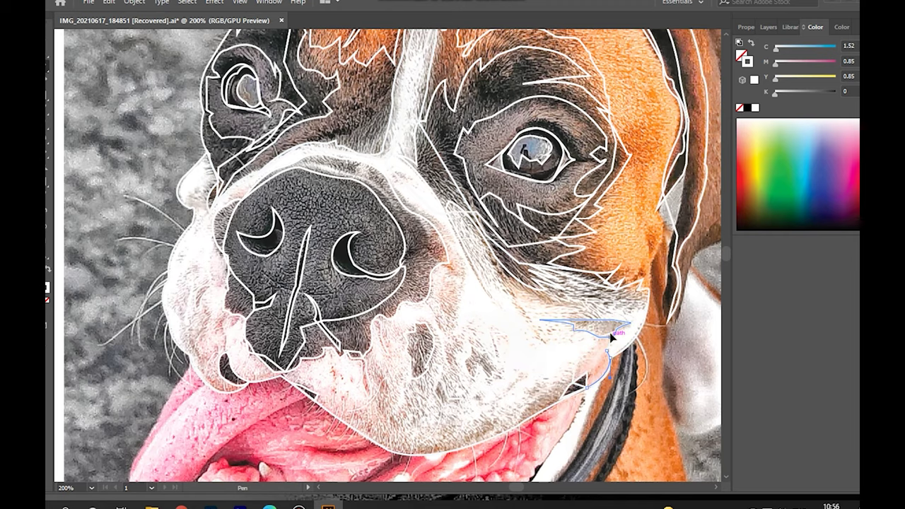
drag(525, 312, 552, 343)
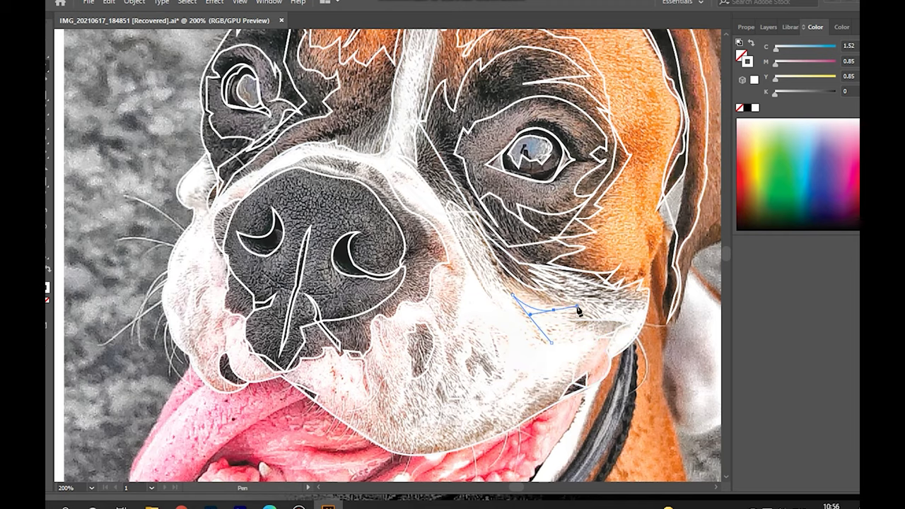
drag(497, 288, 524, 346)
click(508, 299)
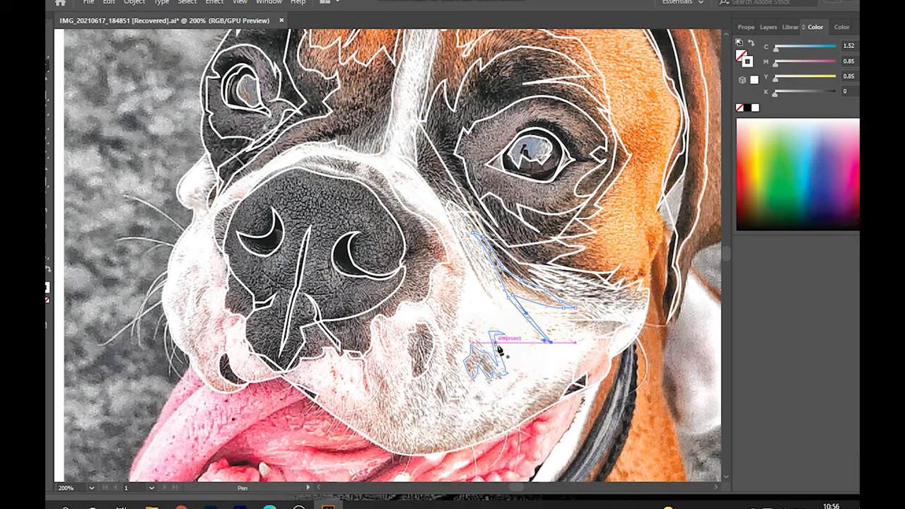
key(Escape)
Trace an outline up the muzzle edge and back across the muzzle.
click(427, 299)
click(432, 243)
click(386, 186)
click(452, 234)
click(468, 258)
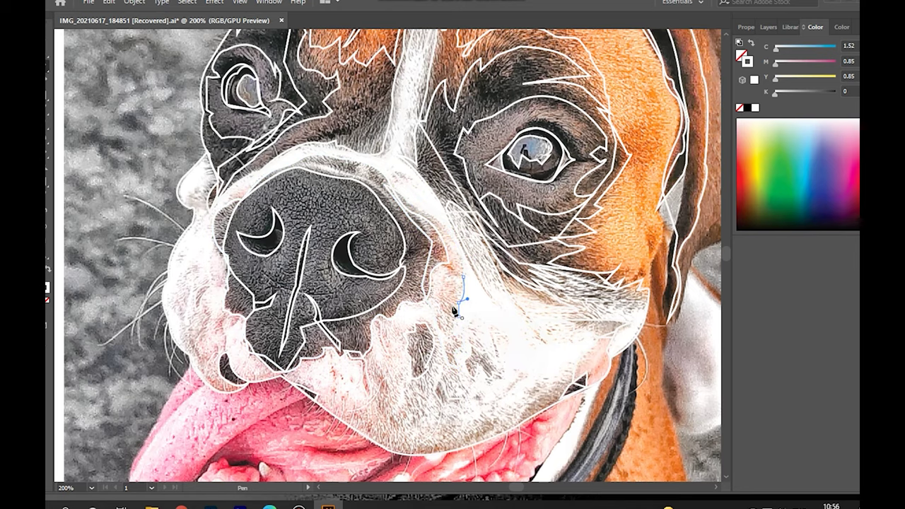
key(Escape)
Trace a small closed zigzag outline along the left cheek fold.
click(182, 273)
click(183, 313)
click(194, 358)
click(208, 311)
click(204, 365)
click(171, 303)
key(Escape)
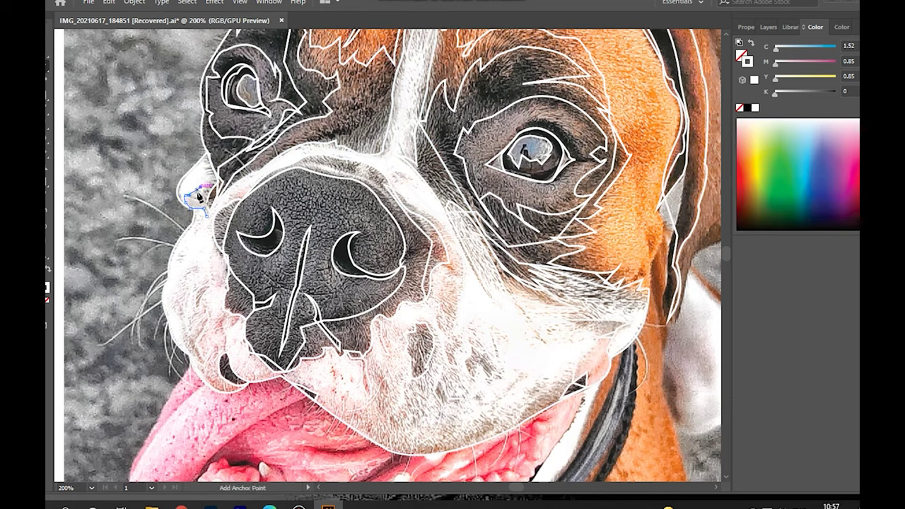
Start a curved path beside the nose running down the cheek edge.
mouse_move(243, 190)
mouse_down()
mouse_move(234, 198)
mouse_move(255, 188)
mouse_up()
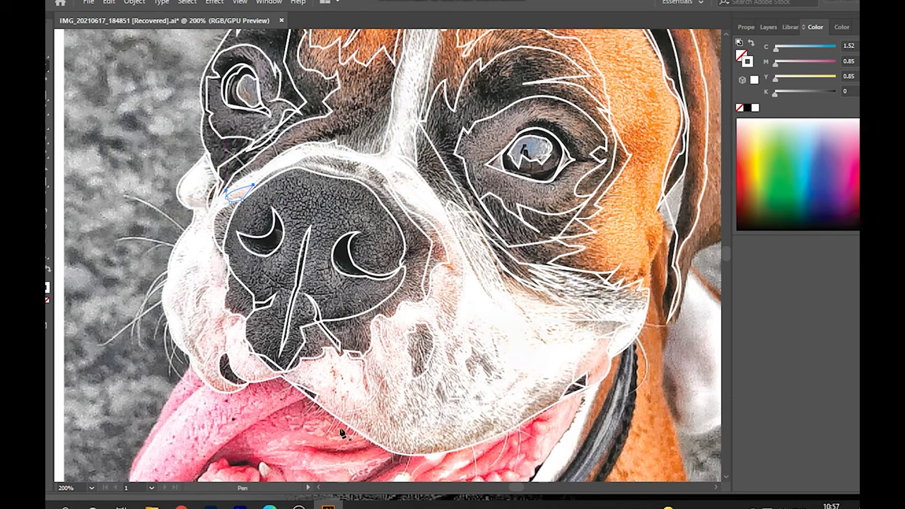
scroll(338, 318, down, 3)
click(232, 248)
drag(224, 225, 228, 228)
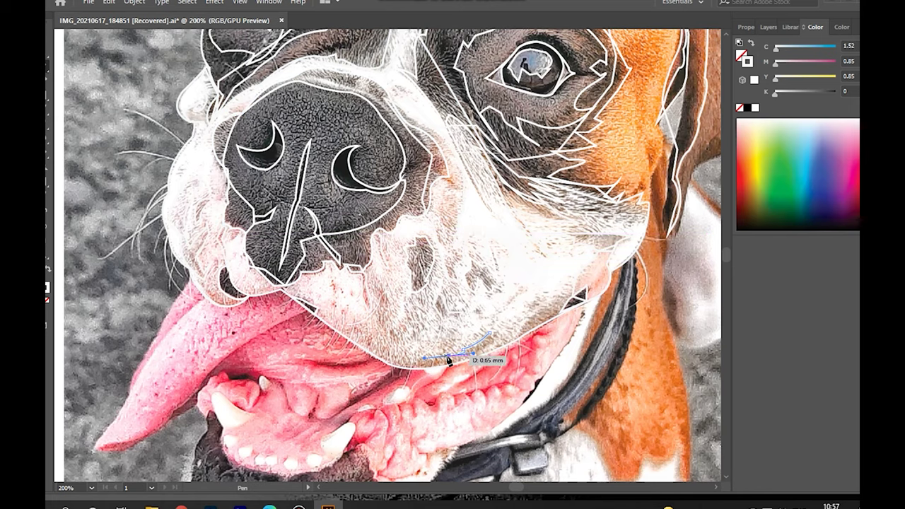
Trace the tongue's curved outer edge from the lip down to its tip.
mouse_move(494, 345)
mouse_down()
mouse_move(513, 322)
mouse_move(497, 338)
mouse_up()
click(307, 309)
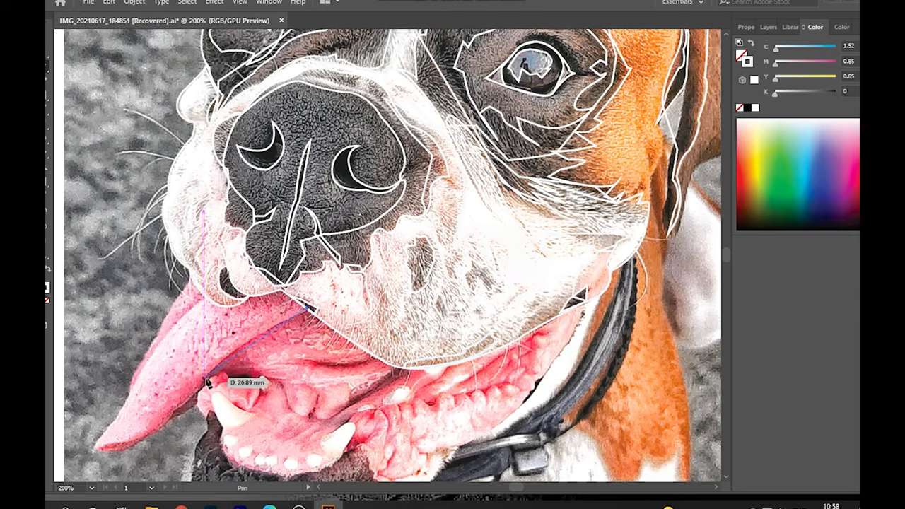
drag(205, 374, 175, 416)
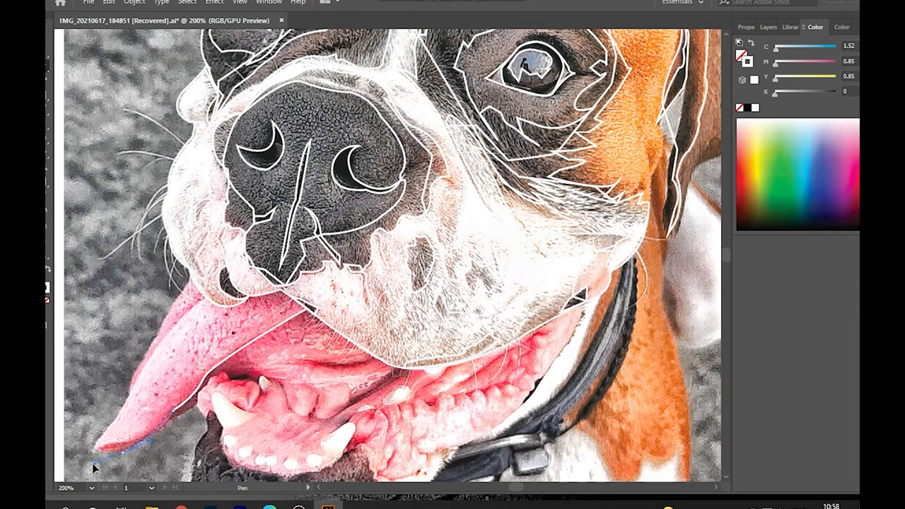
drag(92, 463, 176, 436)
drag(180, 474, 223, 456)
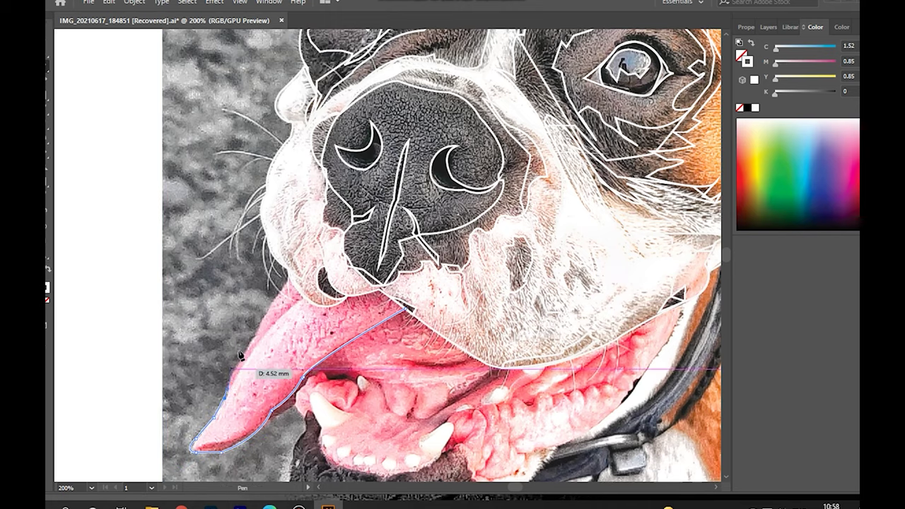
click(290, 282)
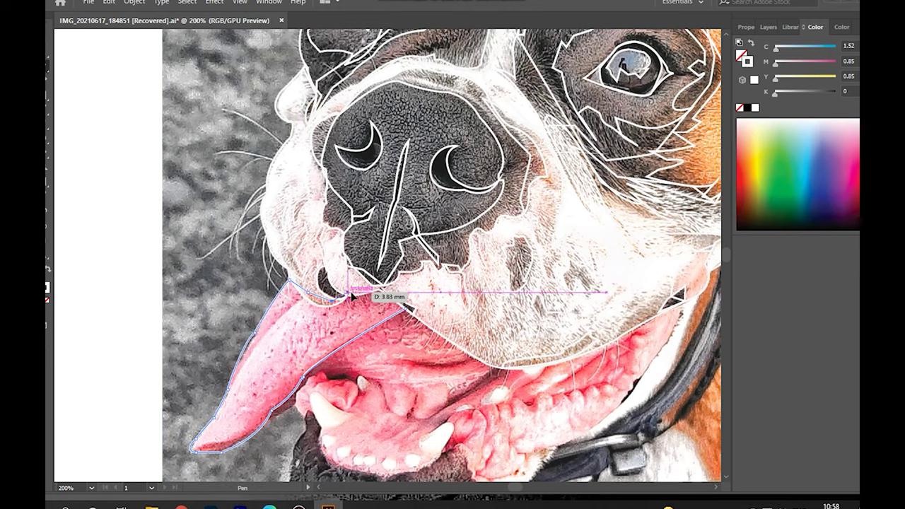
drag(203, 447, 279, 423)
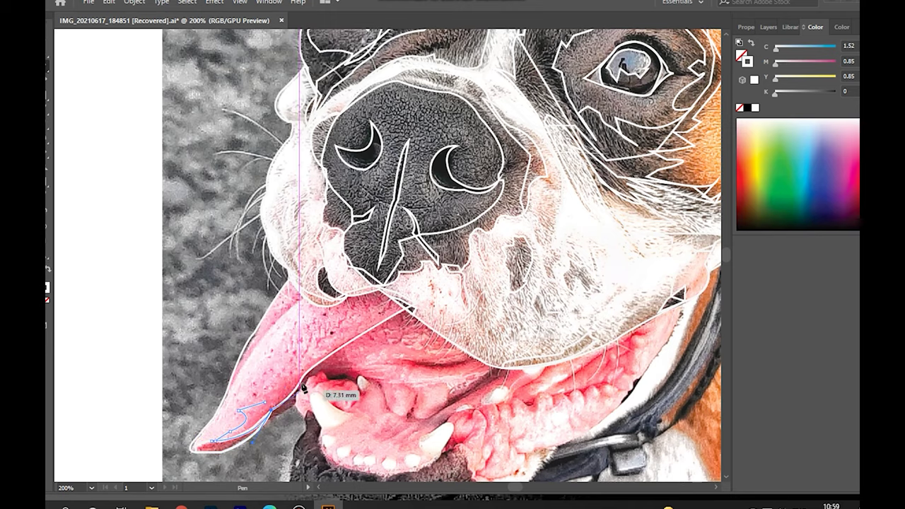
Add anchors from where the tongue meets the lip down to its tip.
click(410, 310)
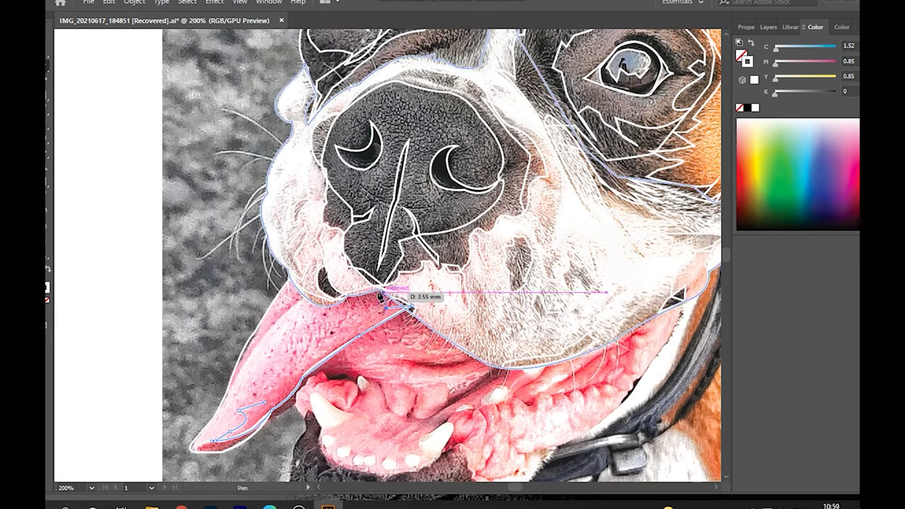
click(347, 297)
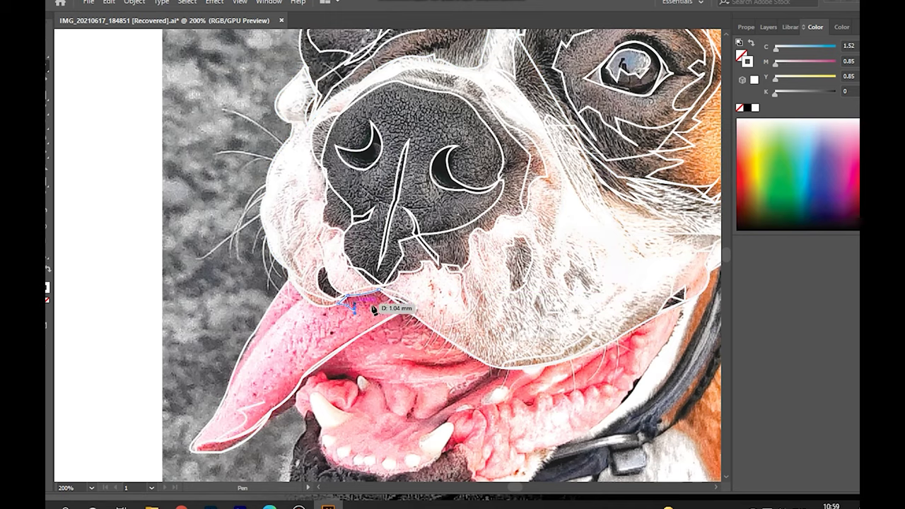
click(338, 344)
click(304, 375)
click(263, 400)
click(212, 440)
Close a small inner tongue shape and begin an outline at the lower teeth.
click(302, 301)
click(227, 391)
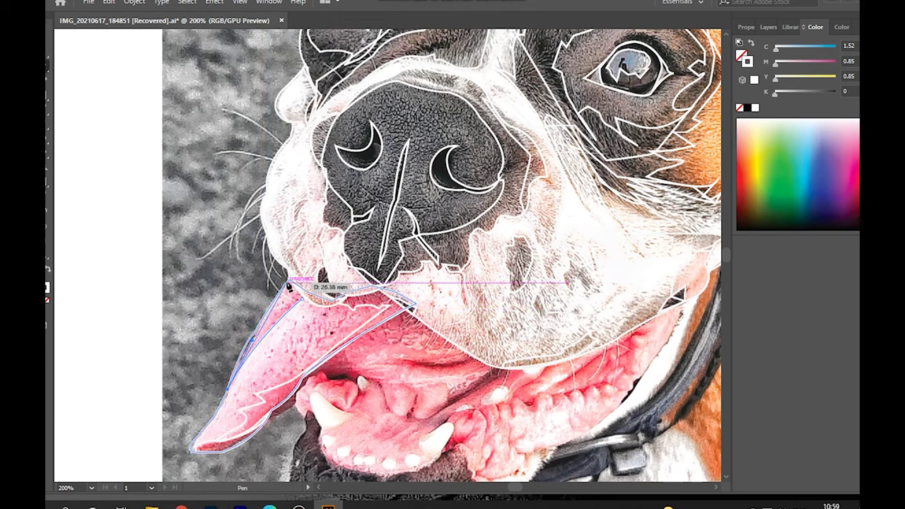
click(303, 301)
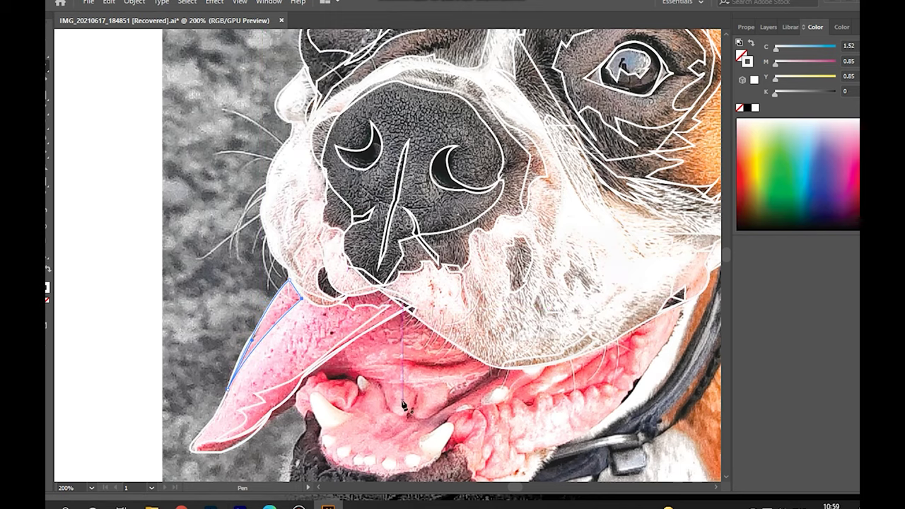
click(328, 404)
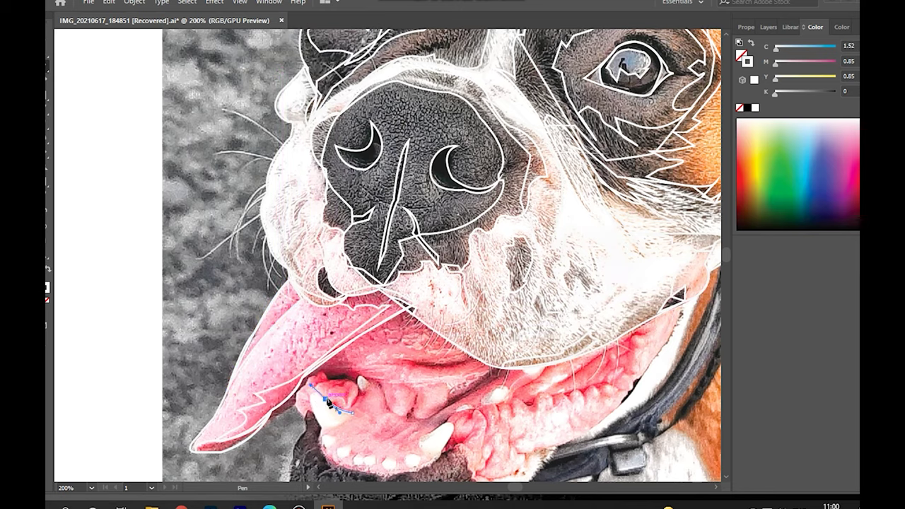
Curve the outline around the lower left canine and along the lower front teeth.
click(328, 438)
drag(325, 439, 362, 400)
drag(457, 442, 443, 432)
mouse_move(388, 467)
mouse_down()
mouse_move(396, 469)
mouse_move(373, 459)
mouse_up()
click(408, 464)
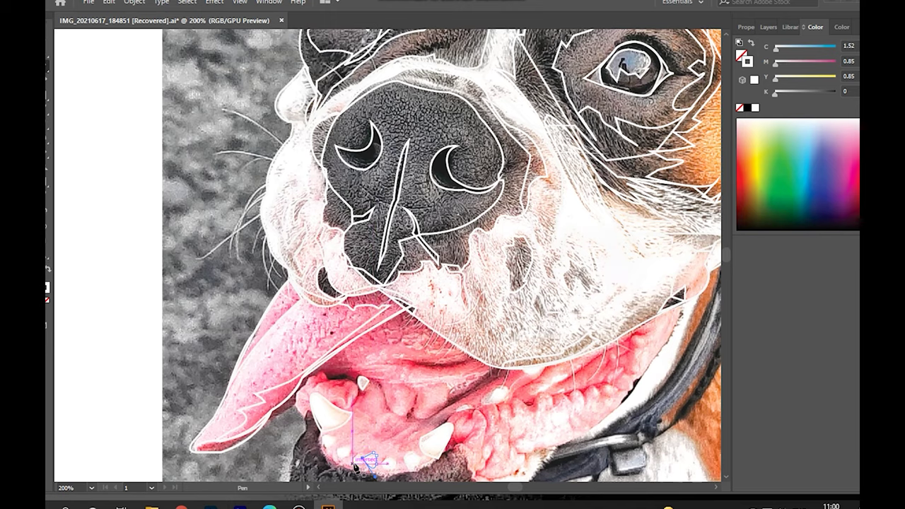
drag(330, 447, 348, 461)
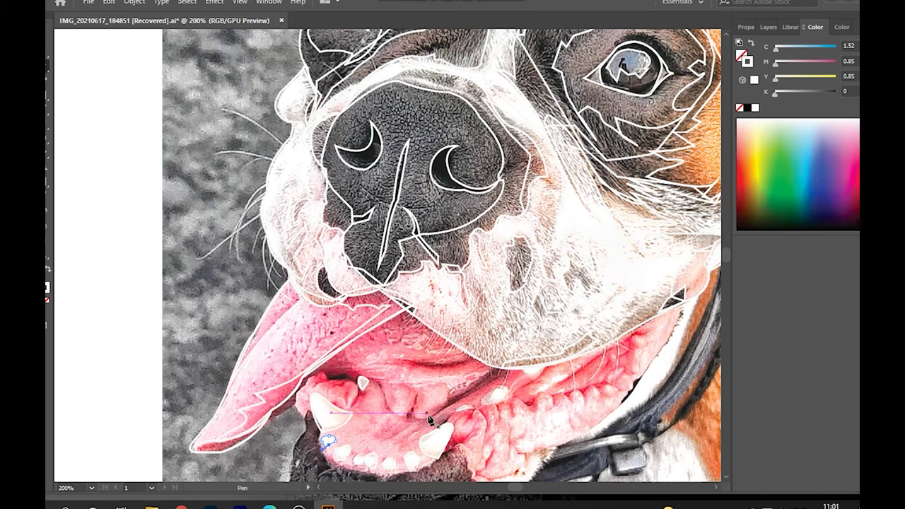
scroll(323, 439, down, 3)
Trace the lower lip's left edge and run the outline right along the lip.
drag(293, 350, 315, 331)
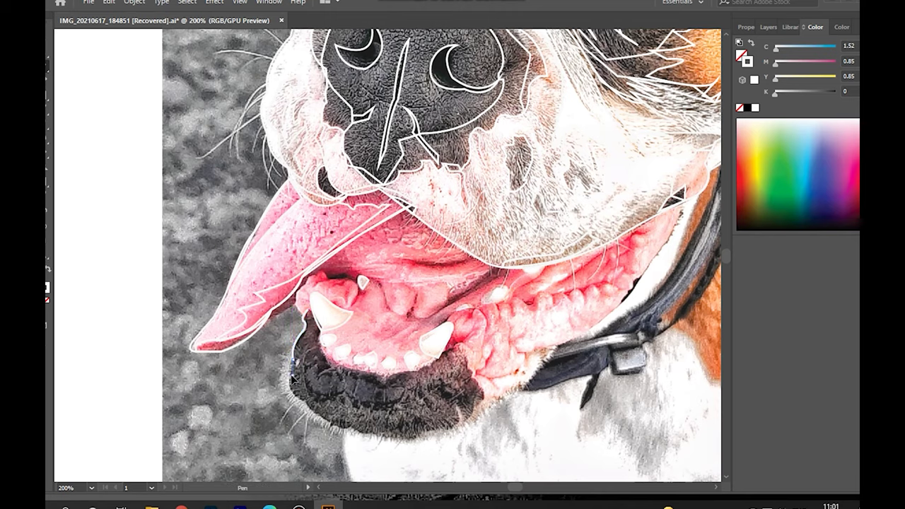
drag(331, 420, 338, 425)
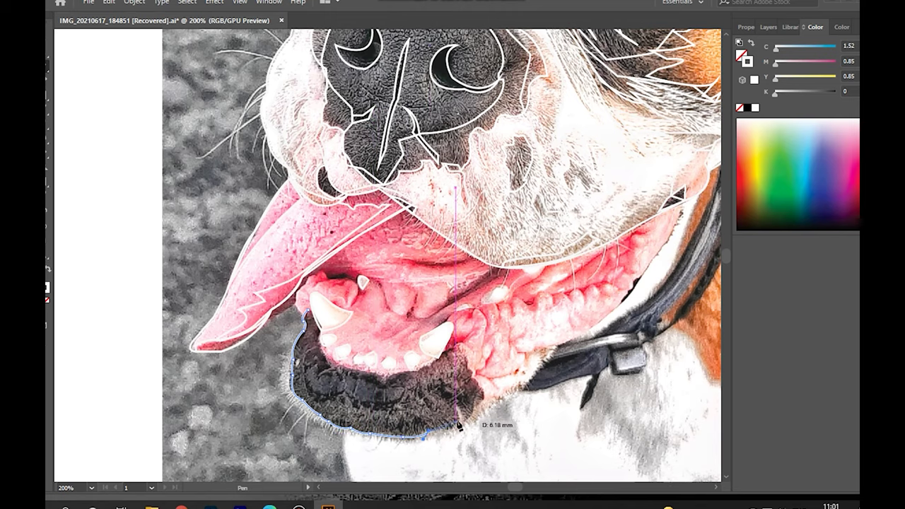
drag(459, 425, 464, 419)
key(Escape)
drag(310, 319, 306, 404)
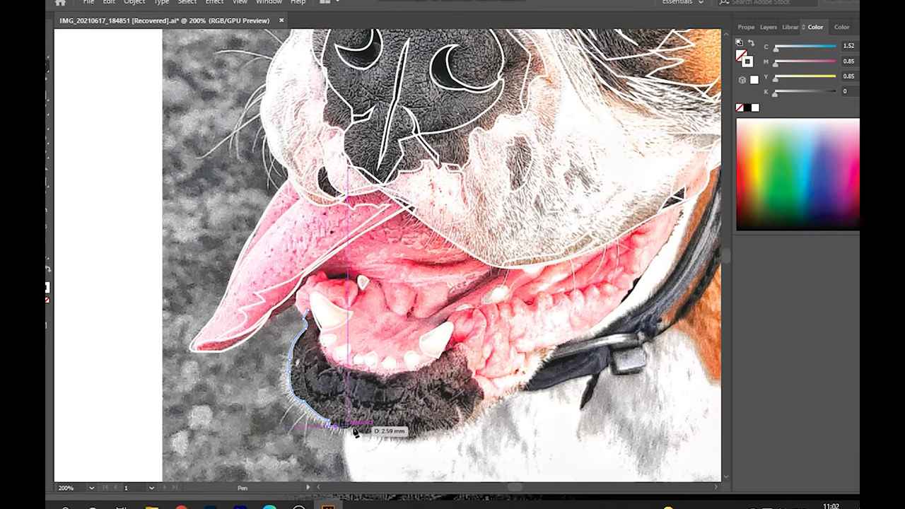
mouse_move(351, 429)
mouse_down()
mouse_move(444, 436)
mouse_move(479, 409)
mouse_up()
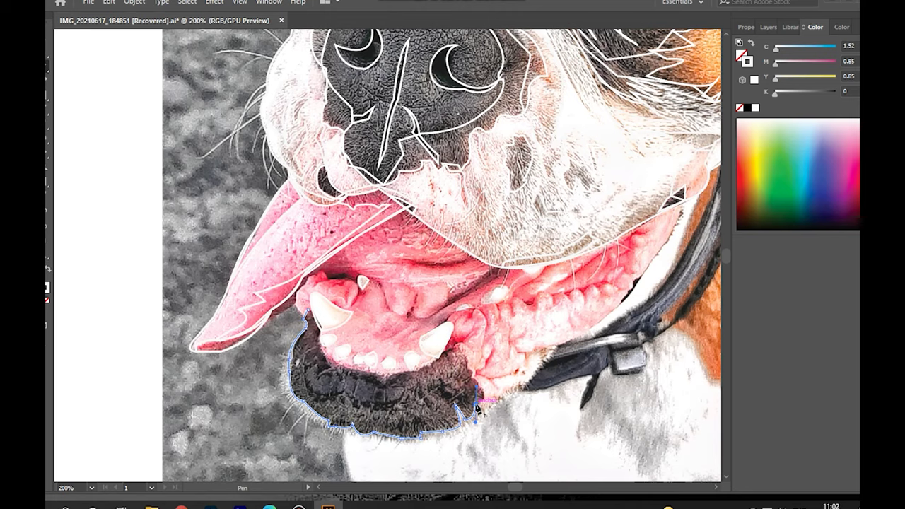
Curve back along the lip's right end and close the lower lip shape.
mouse_move(438, 354)
mouse_down()
mouse_move(418, 378)
mouse_move(387, 390)
mouse_up()
drag(338, 364, 324, 358)
mouse_move(341, 397)
mouse_down()
mouse_move(375, 411)
mouse_move(420, 382)
mouse_up()
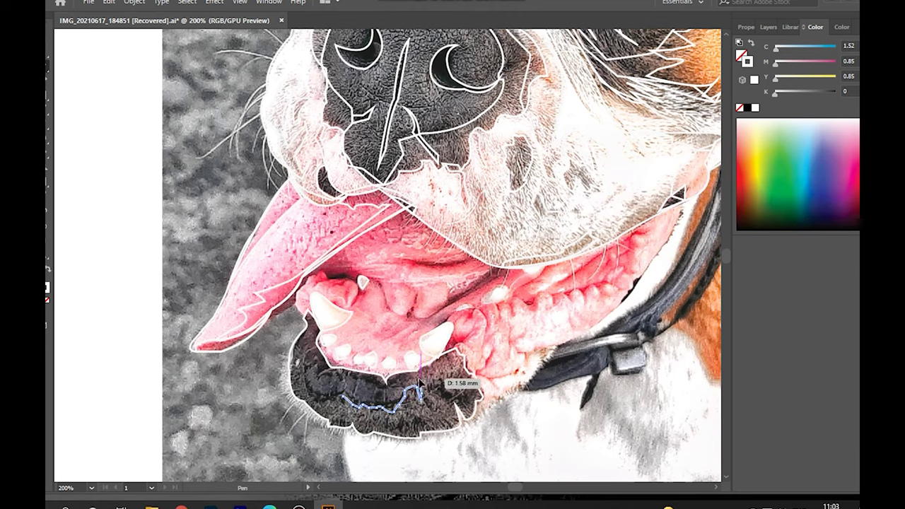
click(388, 375)
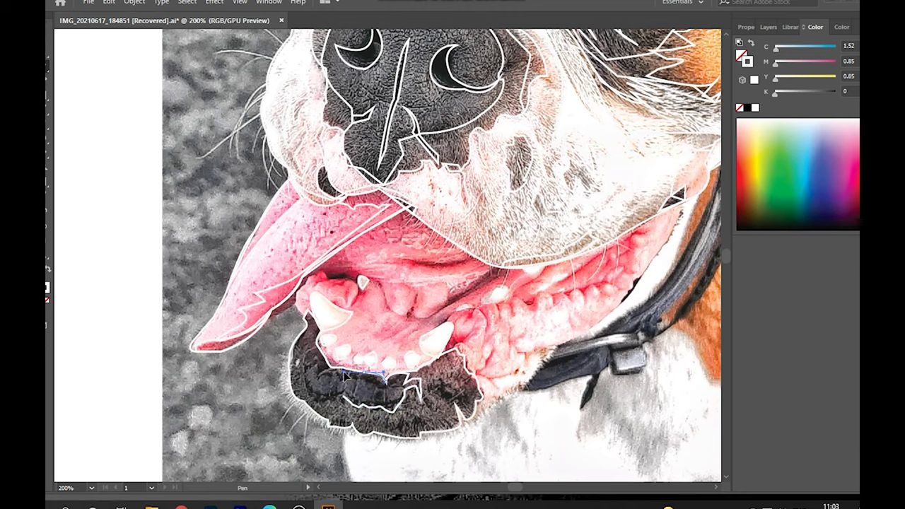
drag(337, 368, 339, 365)
click(315, 388)
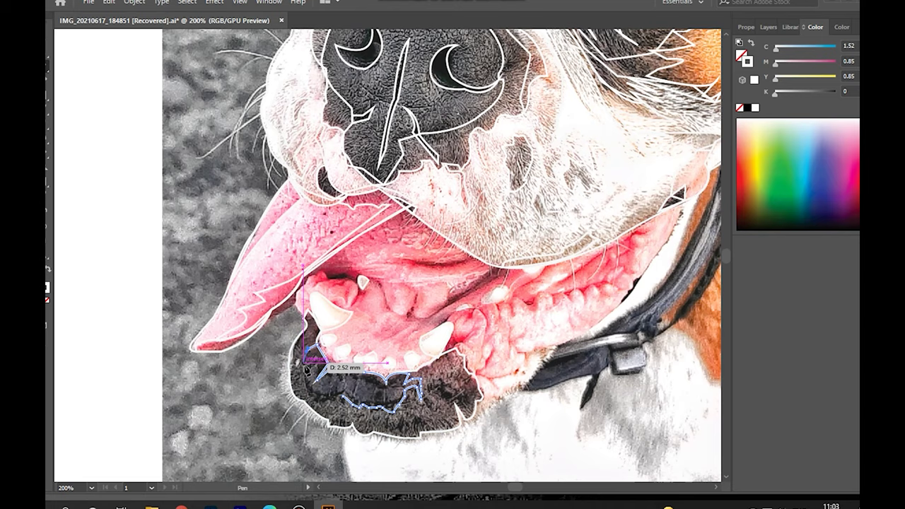
Trace the chin outline along the lower jaw edge and close it.
scroll(354, 396, down, 1)
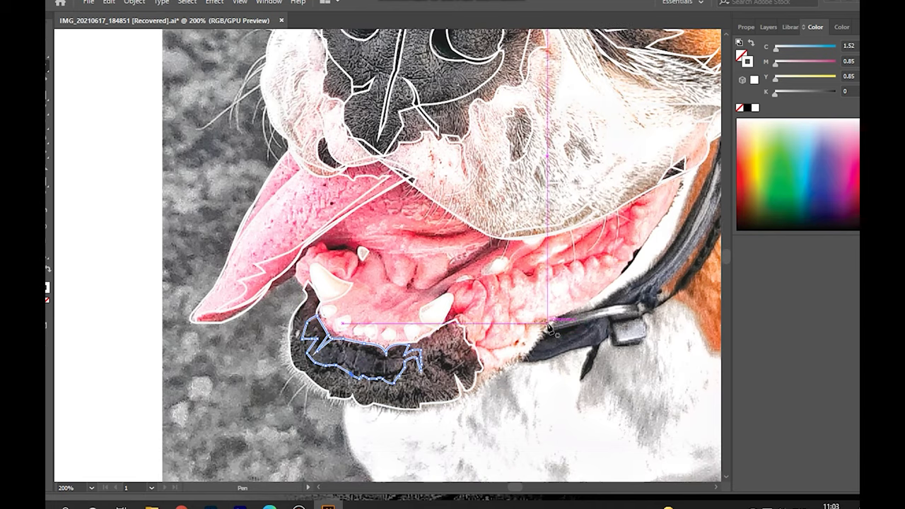
click(495, 374)
click(450, 409)
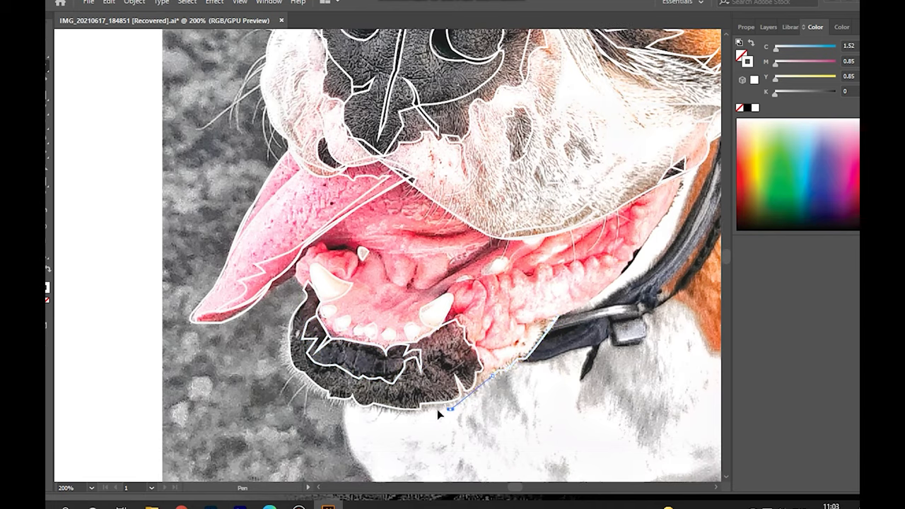
click(350, 408)
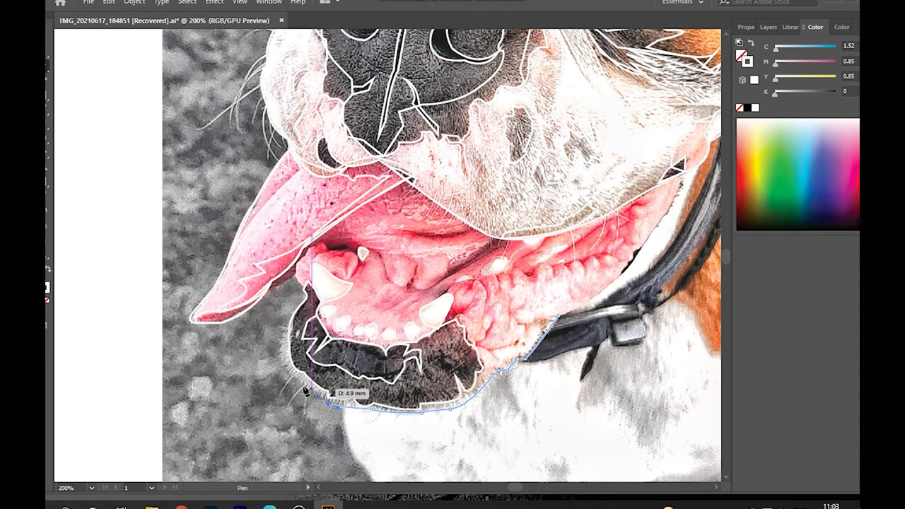
click(284, 338)
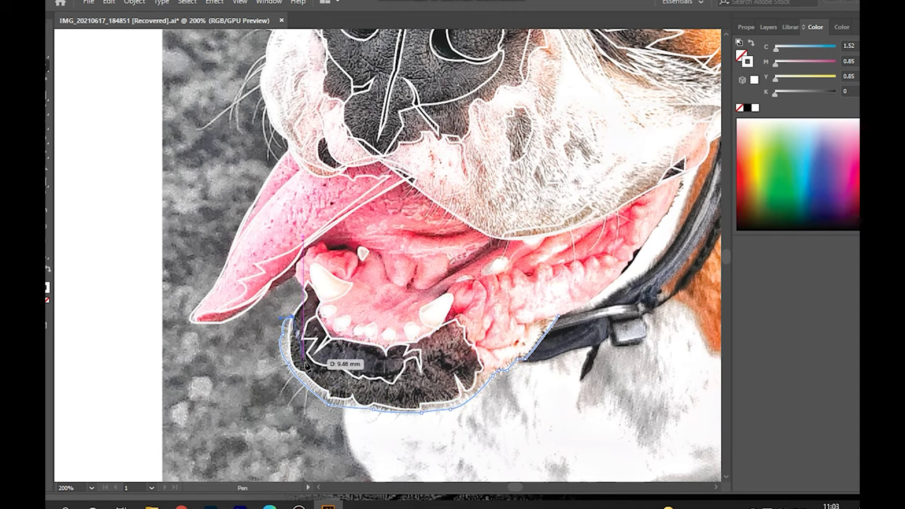
Outline a wedge toward the collar and a thin sliver along the collar edge.
click(494, 374)
drag(556, 316, 585, 311)
ctrl+click(591, 362)
click(697, 223)
click(639, 301)
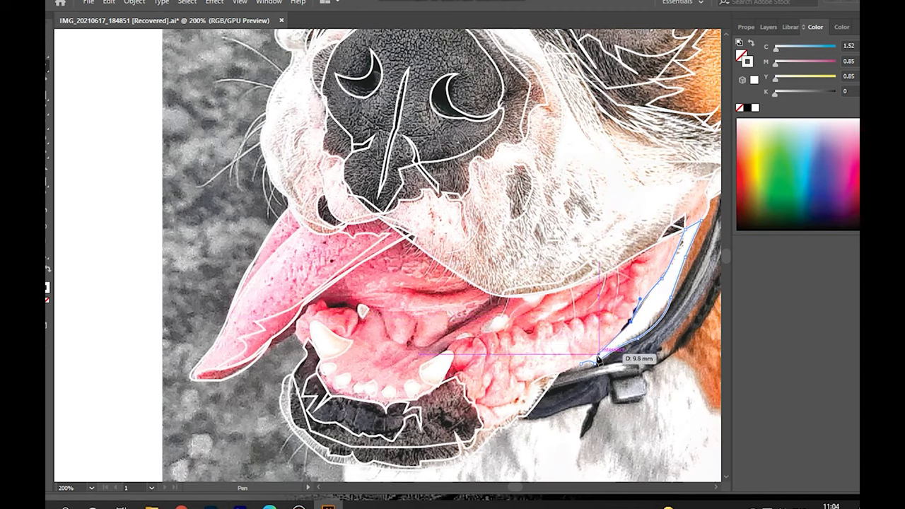
scroll(622, 354, up, 1)
Extend the jaw outline toward the collar, then fill the upper-face shape with sampled orange.
click(548, 403)
drag(549, 403, 605, 393)
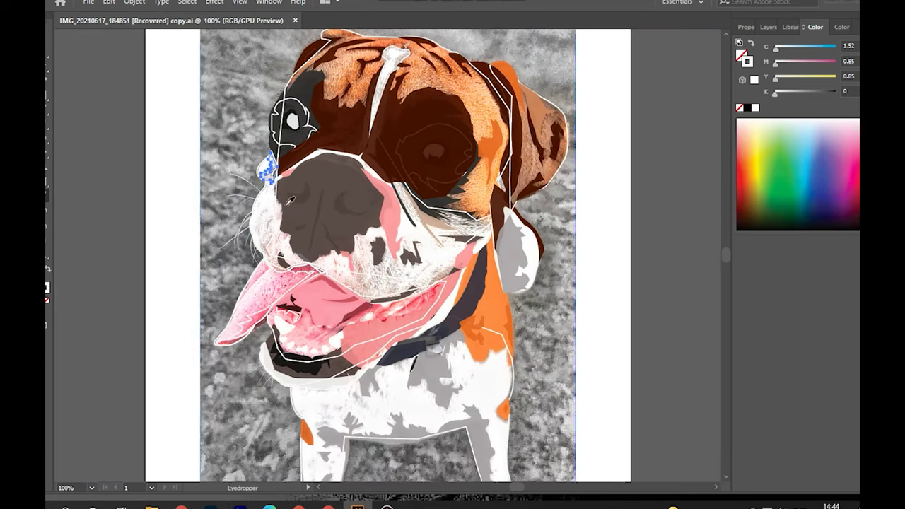
key(v)
click(268, 226)
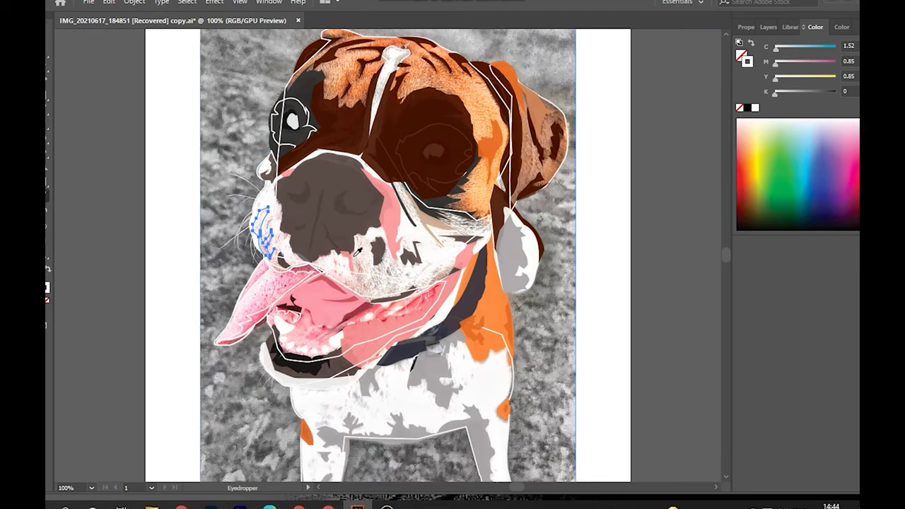
click(283, 261)
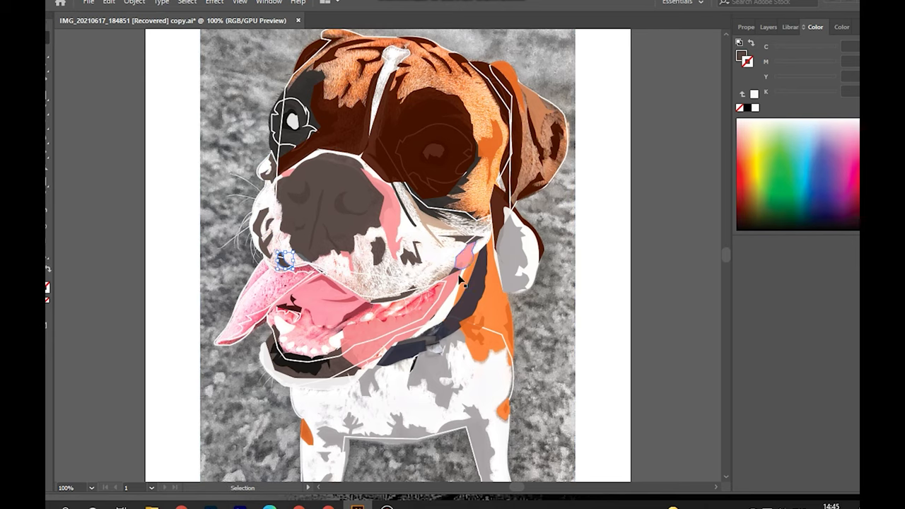
shift+click(487, 82)
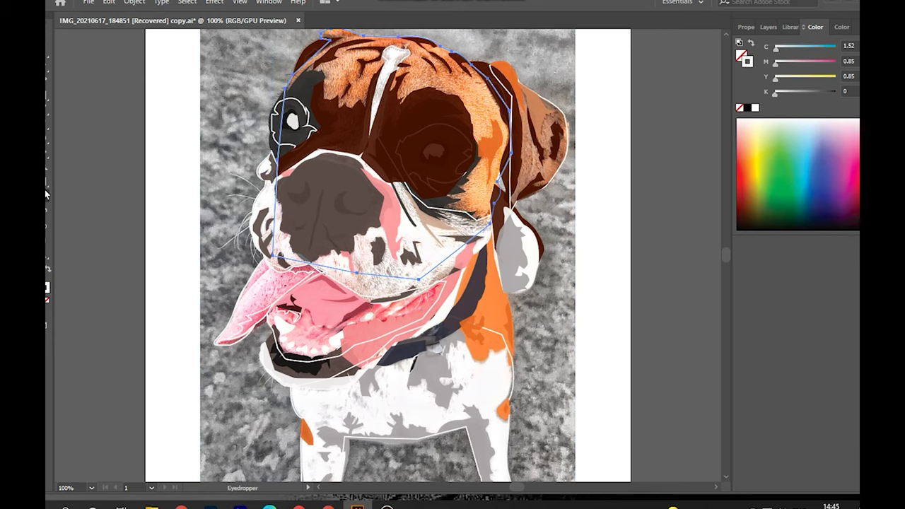
key(i)
click(485, 85)
Give the right ear the same orange sampled from the face.
ctrl+click(318, 283)
key(v)
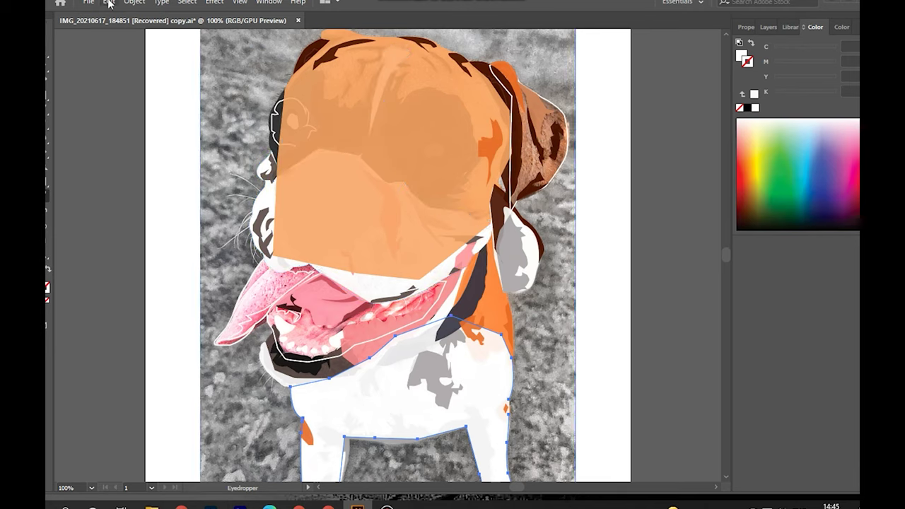
click(568, 178)
key(i)
click(449, 202)
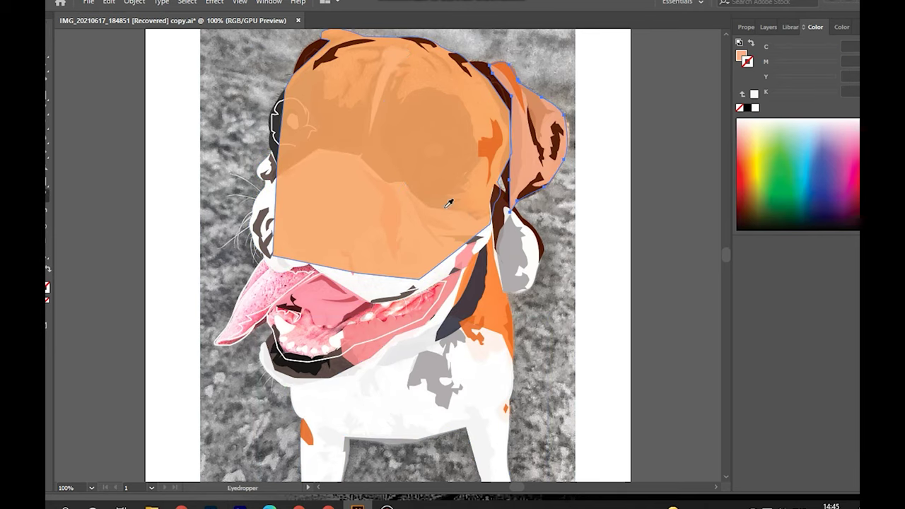
key(v)
scroll(538, 273, down, 5)
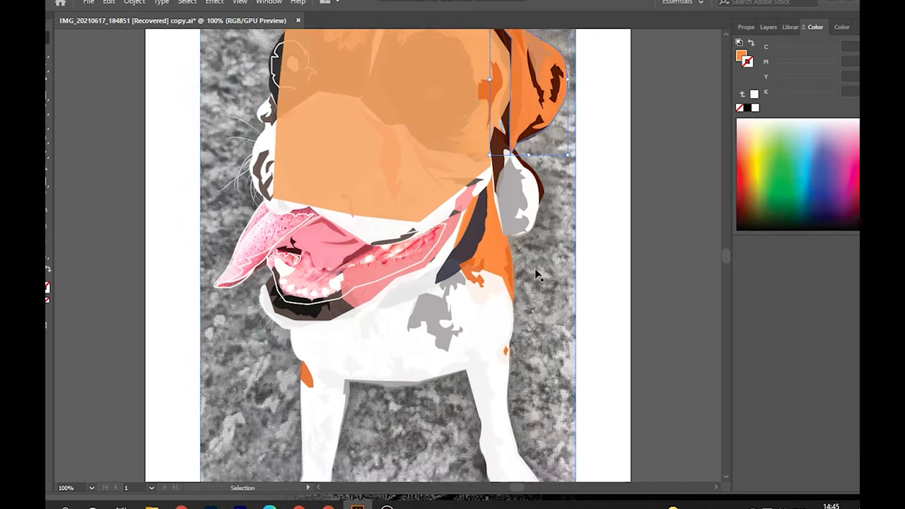
Hide the reference photo in Layers and move the orange face shape lower in the stack.
click(779, 26)
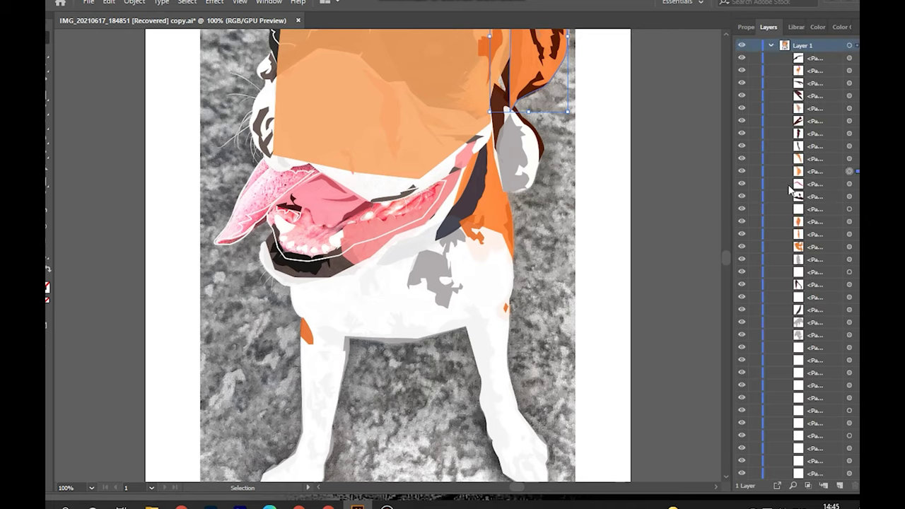
click(742, 474)
scroll(654, 222, up, 6)
click(326, 312)
scroll(814, 283, down, 5)
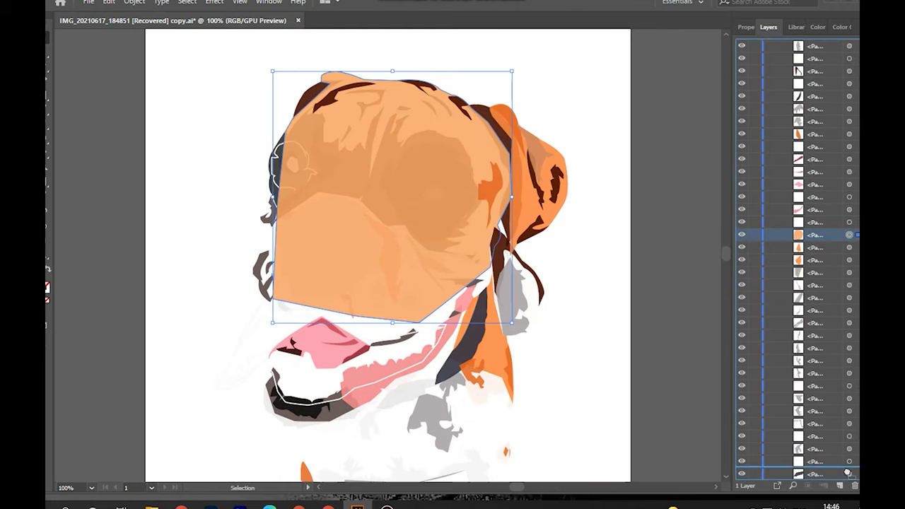
mouse_move(848, 473)
mouse_down()
mouse_move(819, 392)
mouse_move(839, 476)
mouse_move(834, 458)
mouse_up()
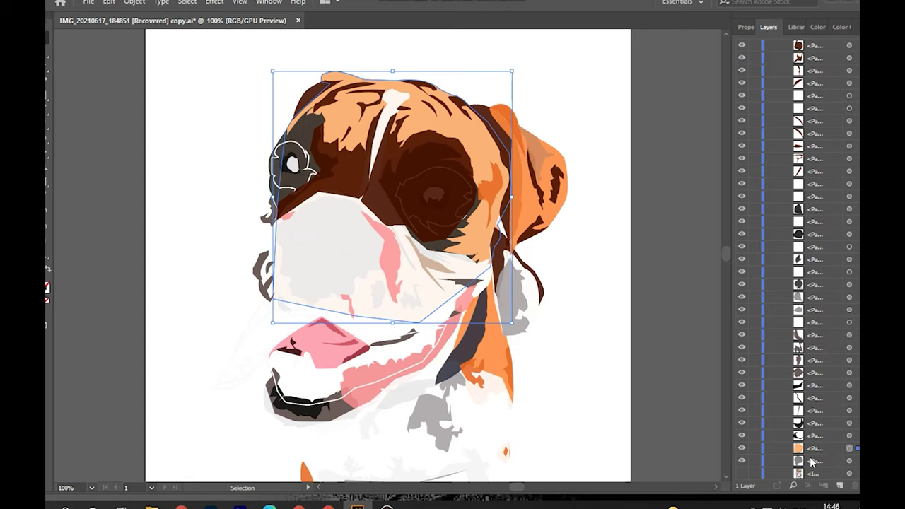
Raise the grey shape and send the brown forehead-and-eye patch behind the white face stripe.
click(800, 462)
click(794, 449)
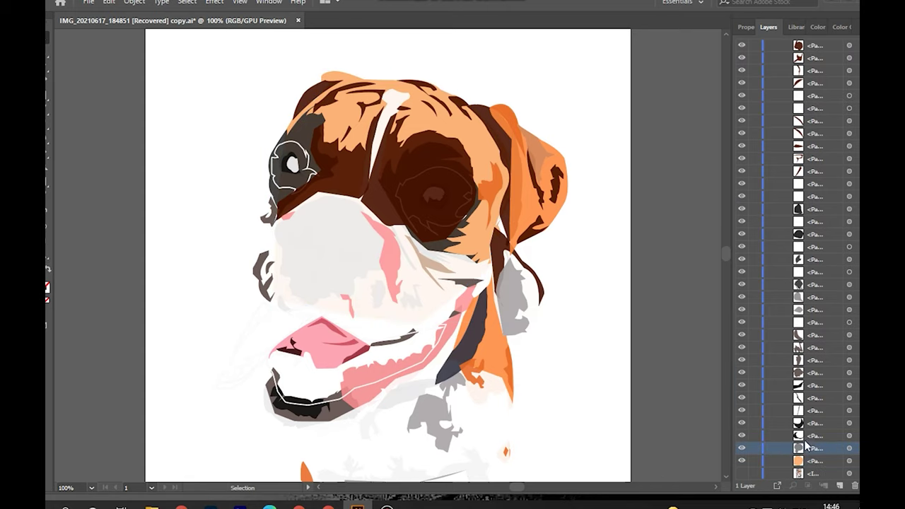
drag(804, 451, 822, 209)
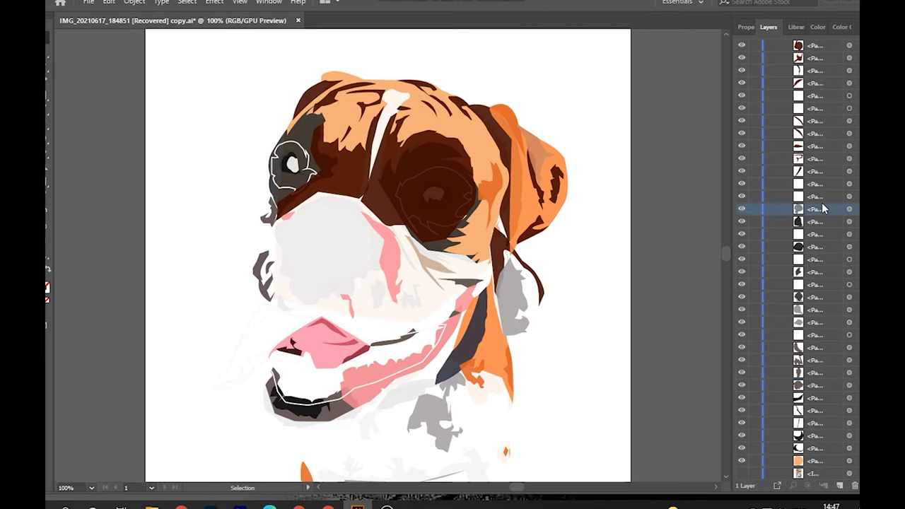
click(339, 159)
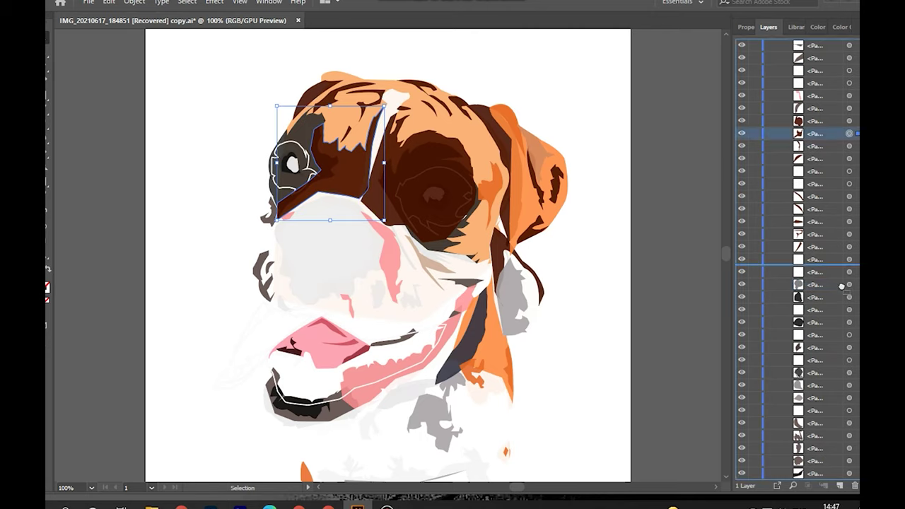
drag(823, 354, 822, 351)
click(253, 176)
Move the right-eye brown patch lower and bring the dark eye above it.
click(413, 149)
drag(799, 120, 800, 373)
click(592, 259)
click(463, 230)
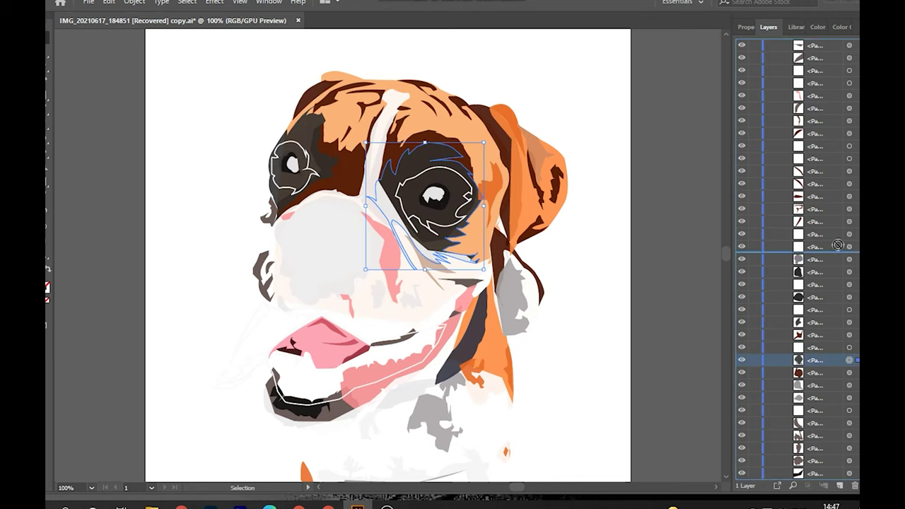
drag(839, 245, 838, 240)
click(693, 267)
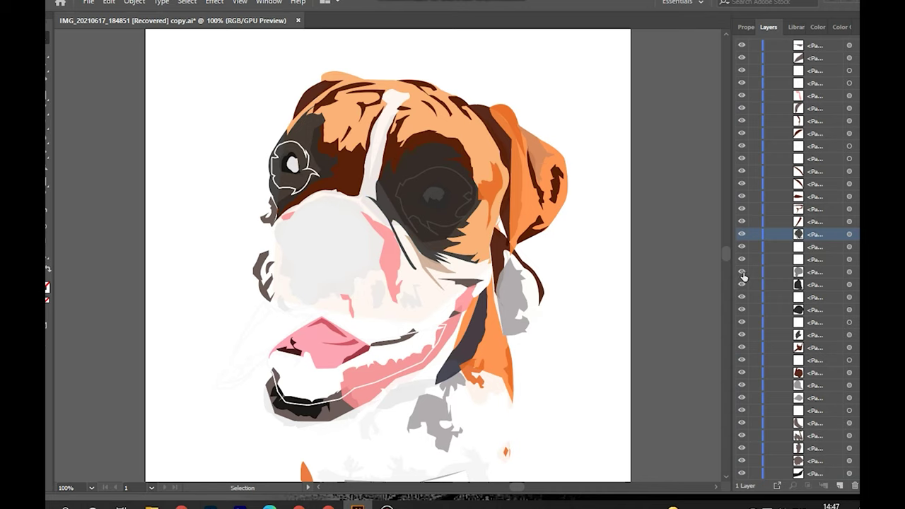
drag(800, 315, 807, 242)
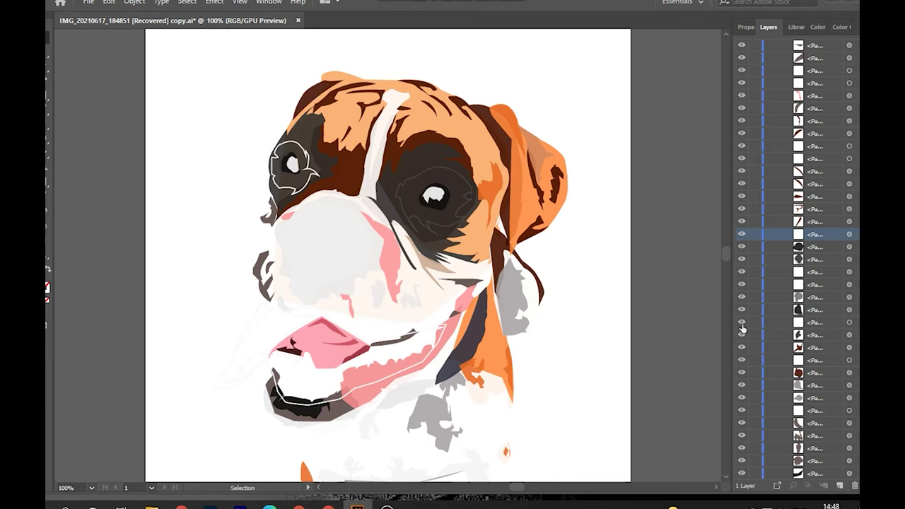
Drag the grey nose shape above the face group, then deselect.
click(743, 324)
click(743, 335)
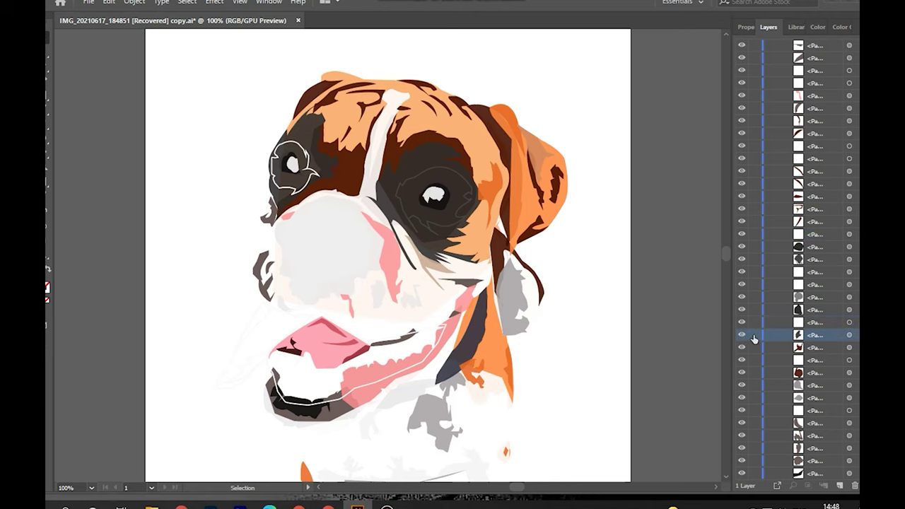
click(779, 347)
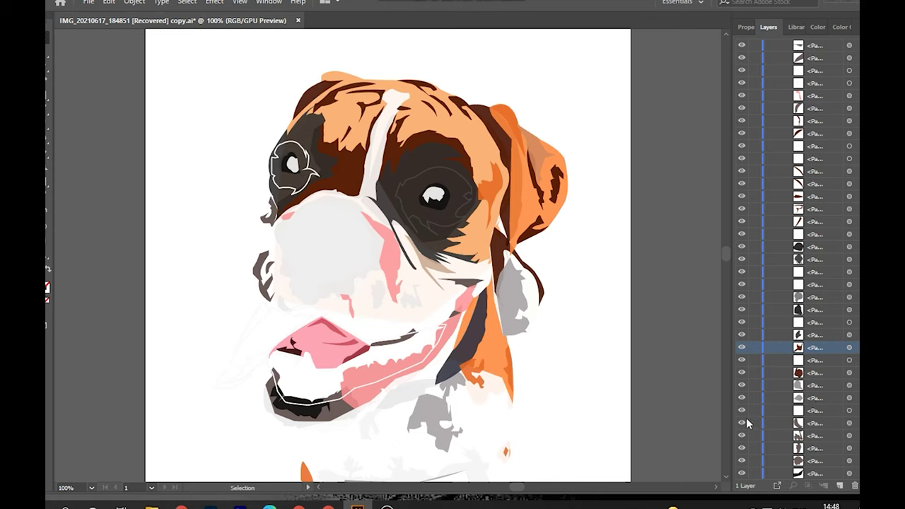
scroll(742, 427, down, 2)
drag(811, 440, 817, 271)
click(671, 277)
Raise the grey nose and move the four nostril shapes above it.
drag(819, 214, 821, 105)
click(819, 438)
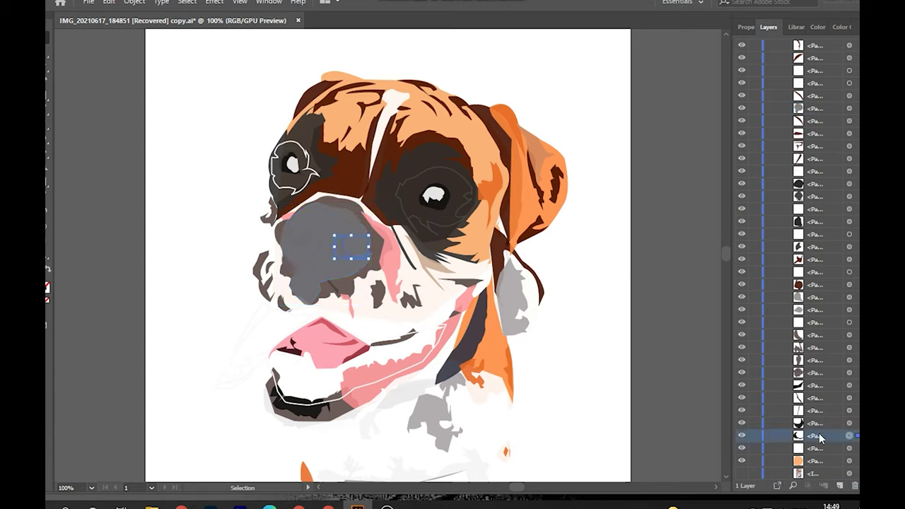
ctrl+click(821, 423)
ctrl+click(823, 398)
ctrl+click(825, 386)
drag(825, 386, 828, 103)
Reposition the ear row and move the small red left-eye shape one step down.
scroll(608, 269, up, 1)
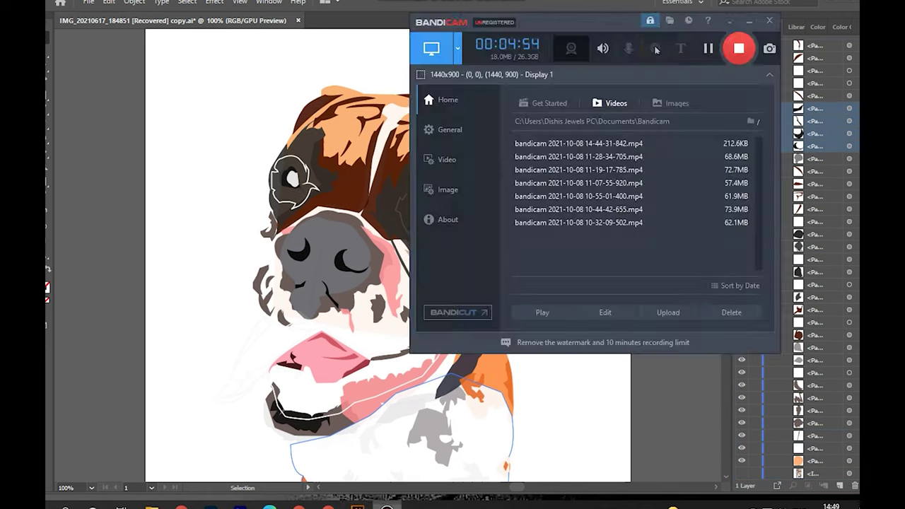
scroll(545, 205, down, 3)
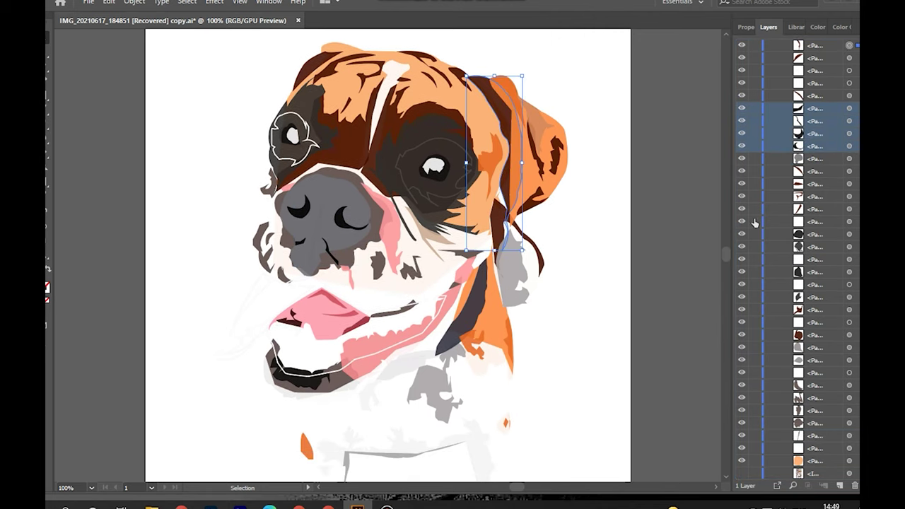
mouse_move(814, 45)
mouse_down()
mouse_move(823, 42)
mouse_move(818, 94)
mouse_up()
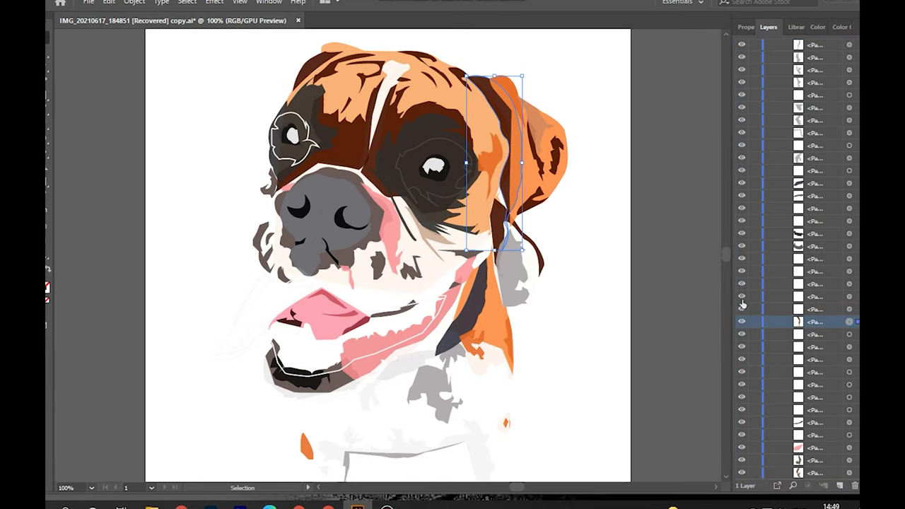
scroll(820, 177, down, 5)
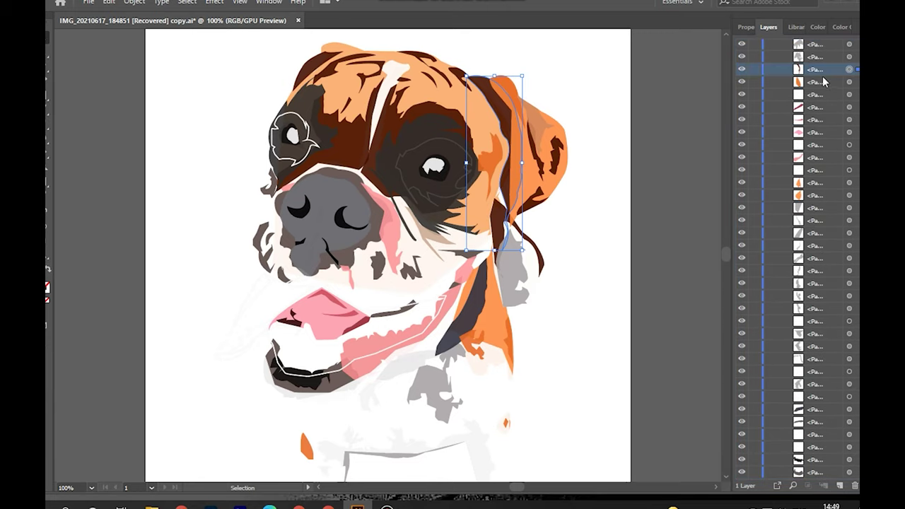
scroll(820, 177, up, 3)
scroll(821, 177, up, 5)
click(683, 171)
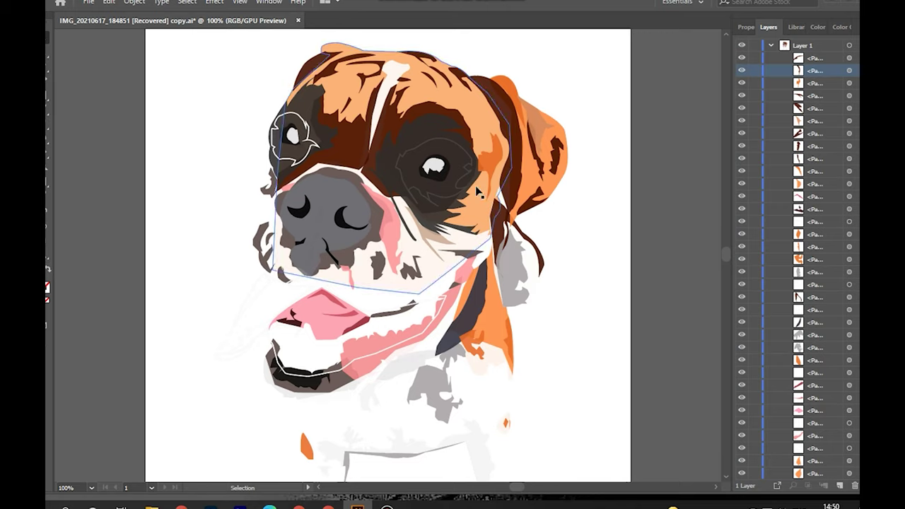
scroll(818, 212, down, 5)
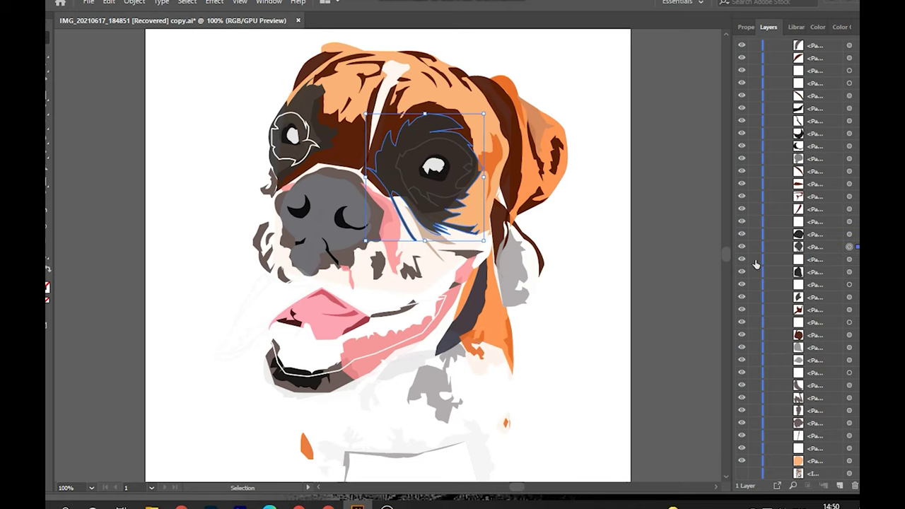
click(807, 286)
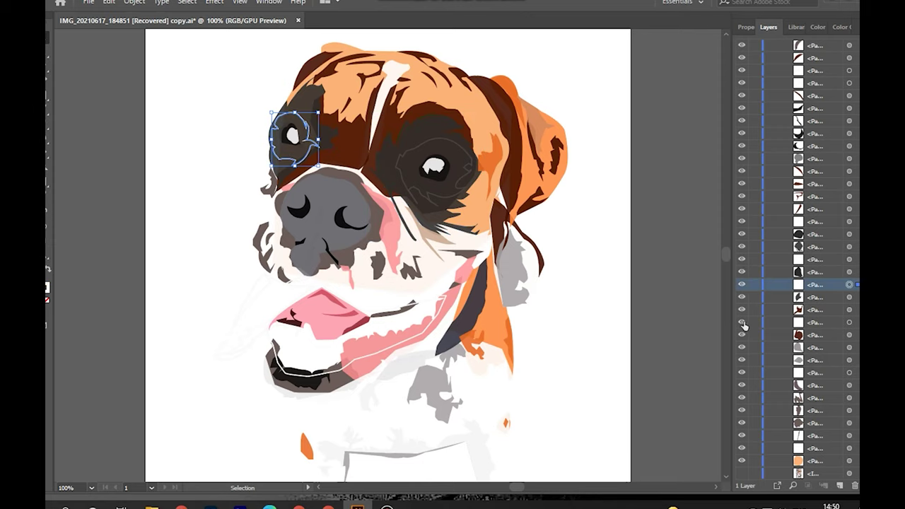
drag(818, 313, 821, 327)
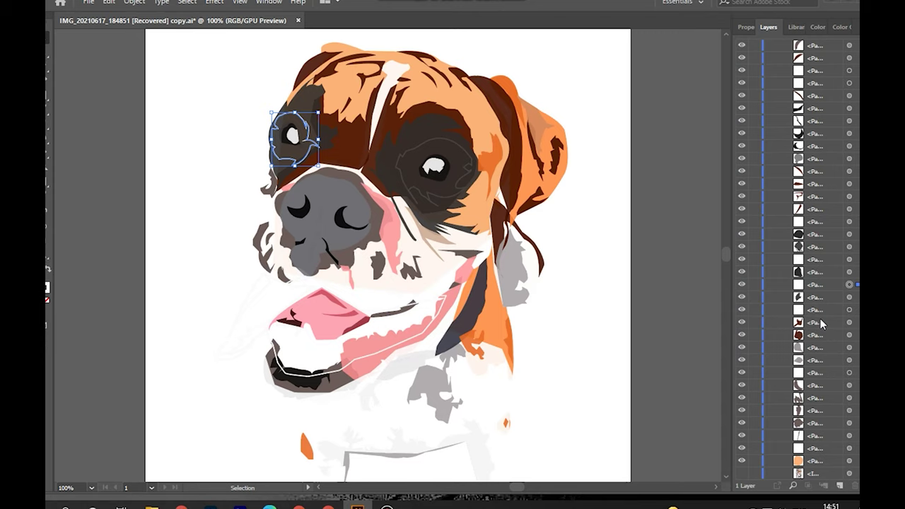
Push the two dark forehead-and-eye patches near the bottom of the stack.
click(297, 266)
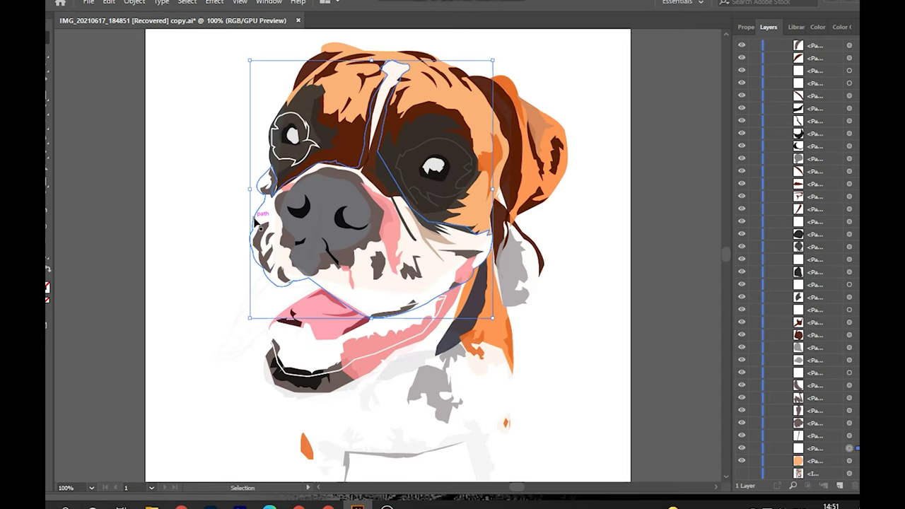
click(354, 99)
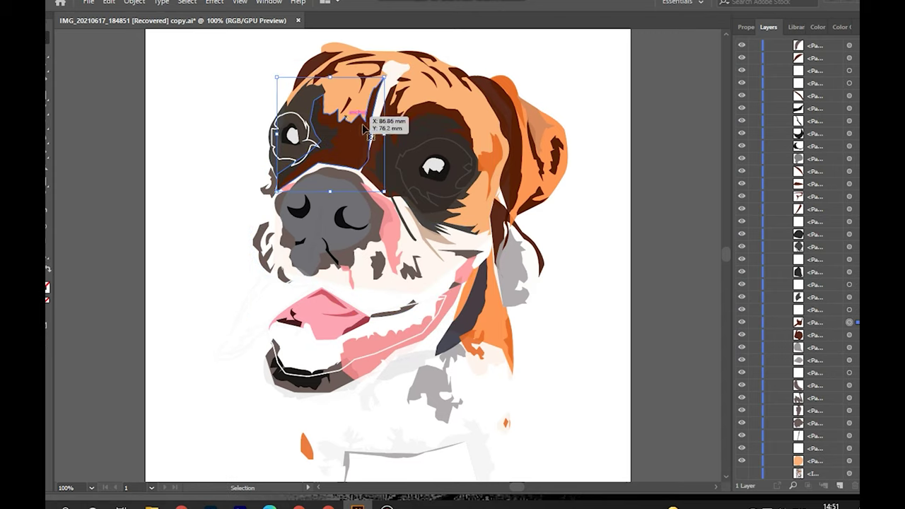
shift+click(831, 324)
drag(832, 325, 827, 393)
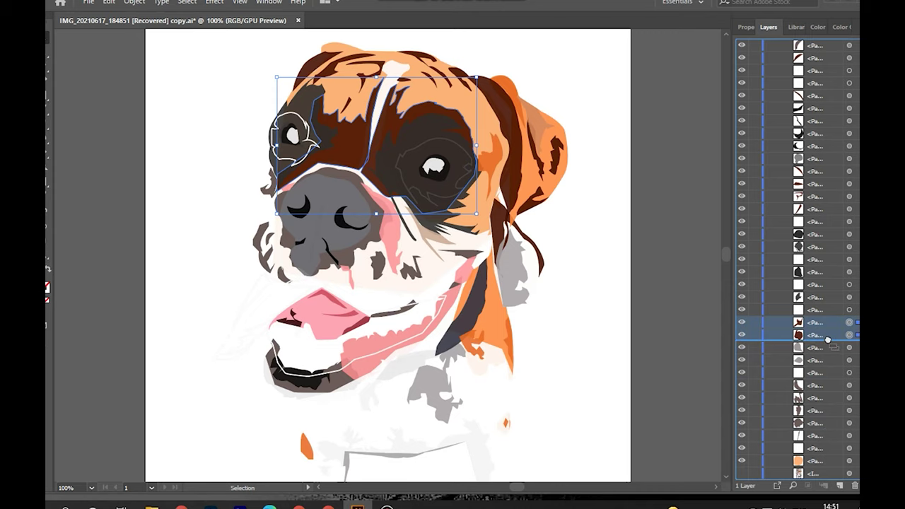
drag(826, 347, 825, 353)
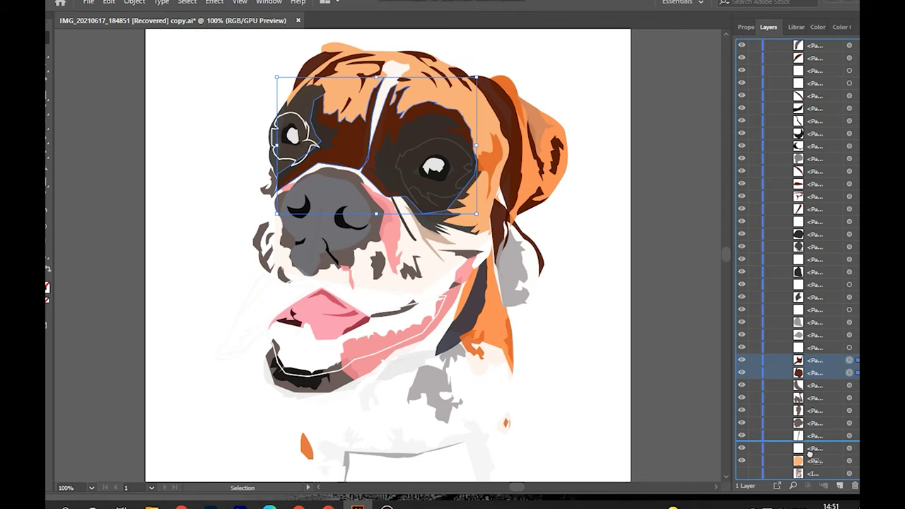
drag(827, 367, 827, 442)
click(666, 261)
Recolour the nose fill dark grey 3F3C3B.
key(i)
click(343, 225)
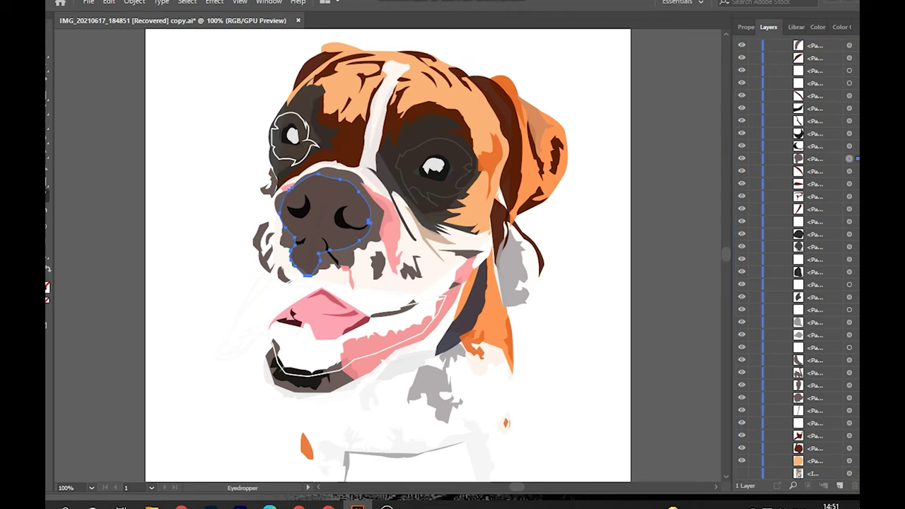
double_click(47, 286)
text(3F3C3B)
drag(177, 41, 570, 48)
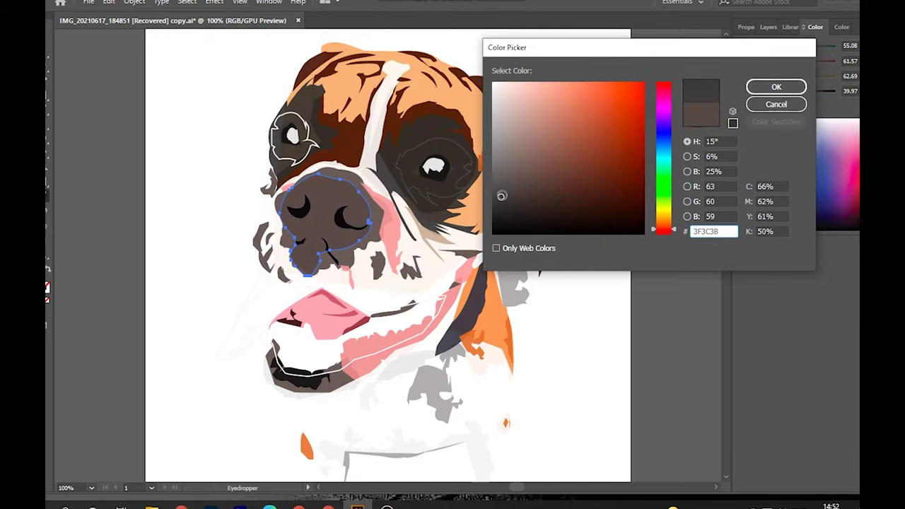
key(Return)
click(68, 65)
Send the large white body shape below its grey spots in the stack.
click(262, 286)
key(F7)
scroll(485, 370, down, 3)
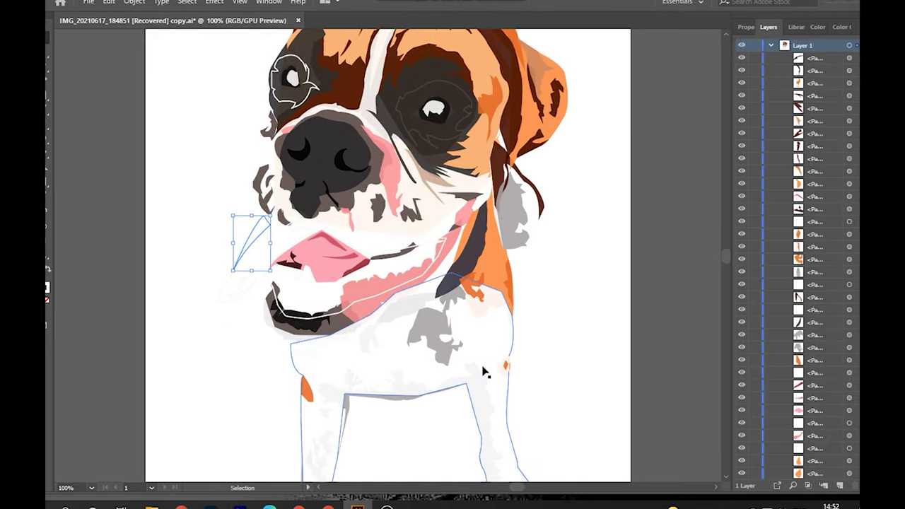
click(485, 370)
click(825, 186)
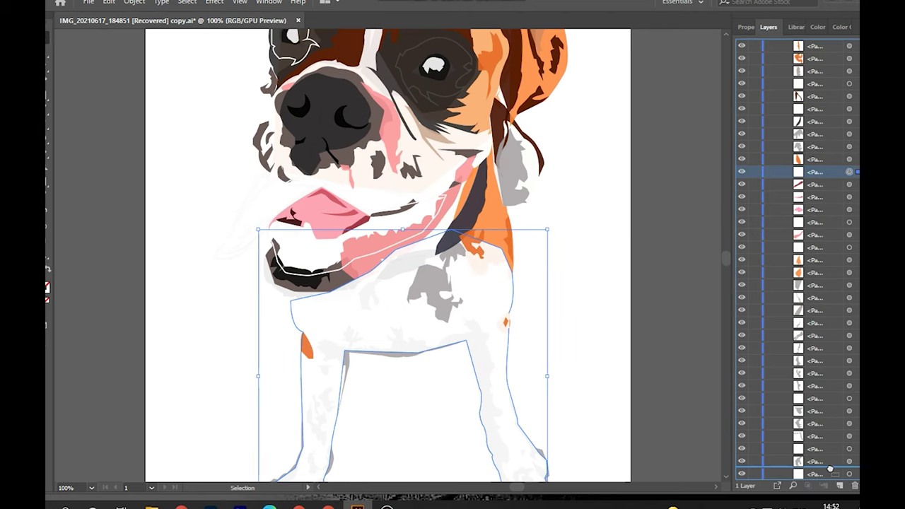
drag(817, 444, 824, 481)
scroll(687, 263, down, 2)
scroll(522, 265, up, 2)
scroll(394, 306, up, 1)
click(601, 324)
Move the ear shape lower in the layer stack.
scroll(784, 362, down, 3)
scroll(785, 362, down, 3)
scroll(506, 200, up, 2)
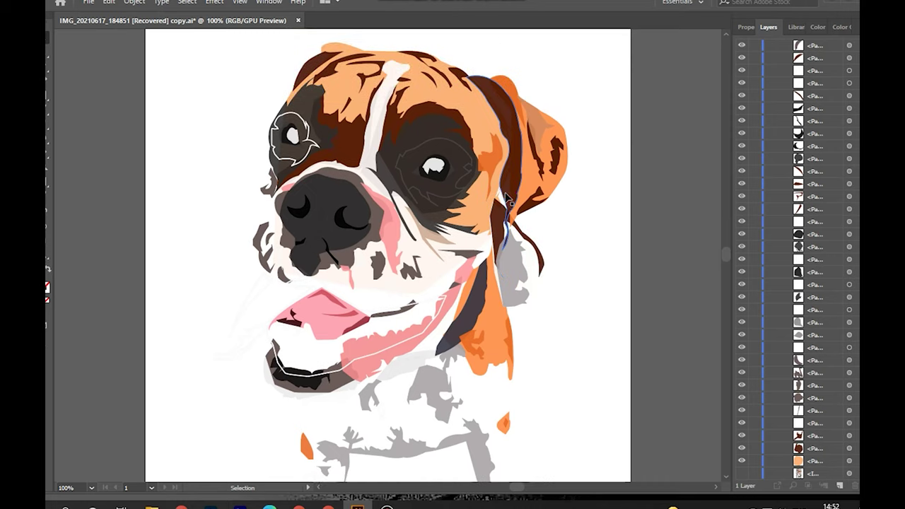
click(548, 124)
drag(813, 121, 822, 354)
click(678, 232)
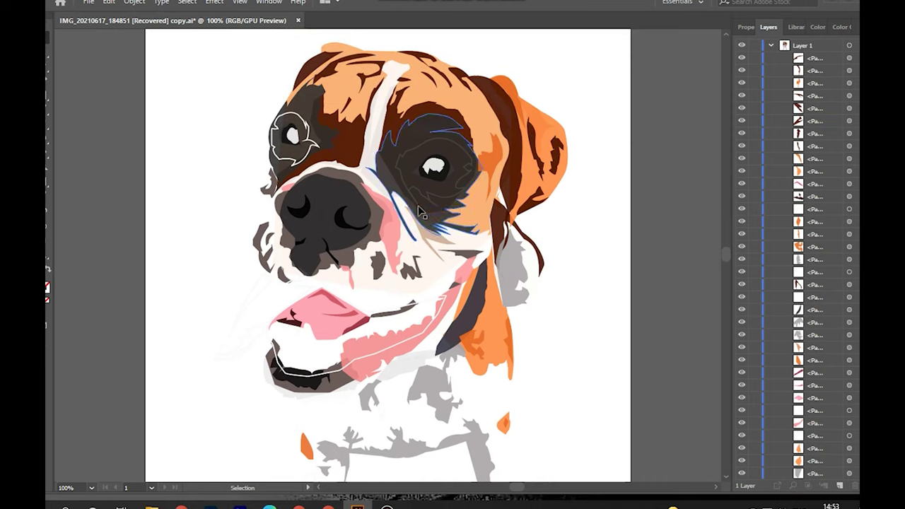
scroll(430, 229, down, 4)
scroll(370, 318, up, 5)
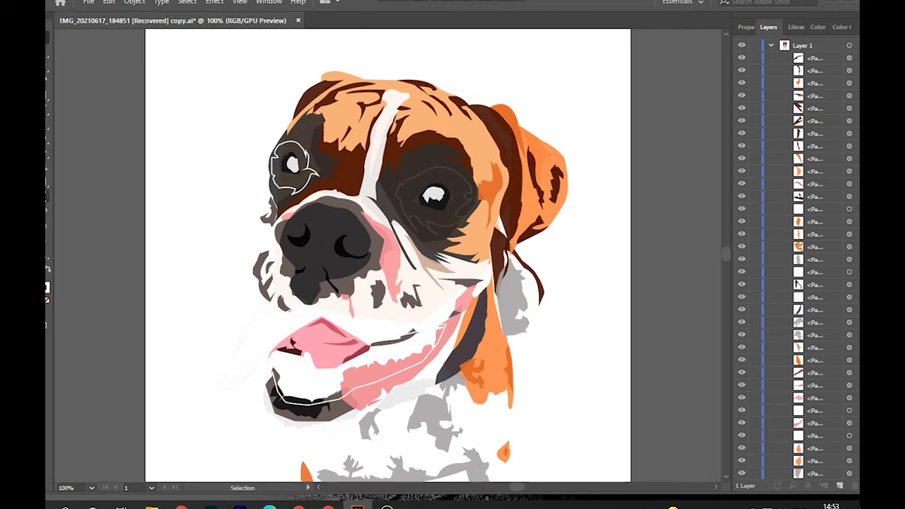
Switch to the Selection tool and show the reference photo behind the artwork.
click(393, 316)
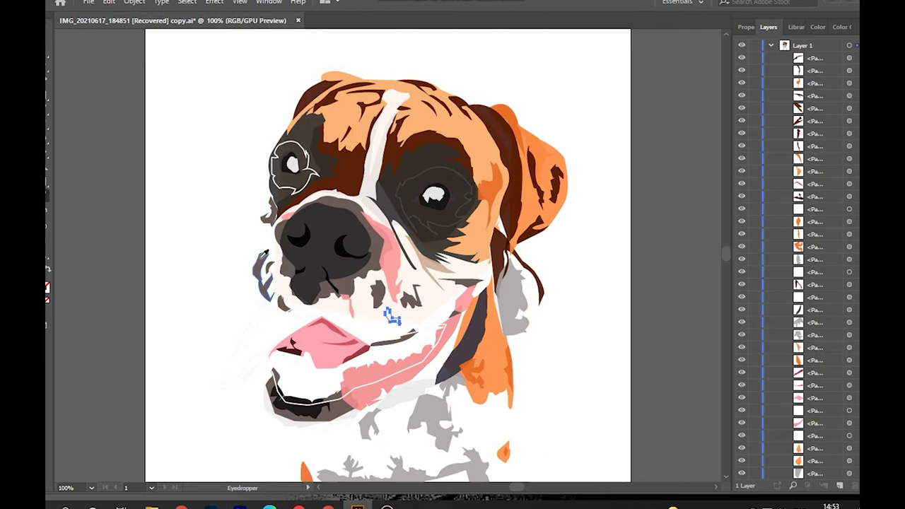
key(v)
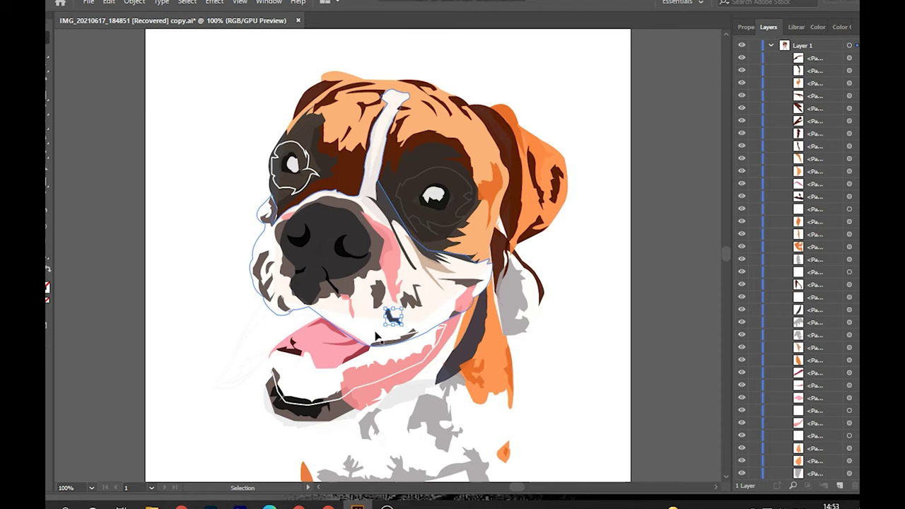
scroll(434, 306, down, 1)
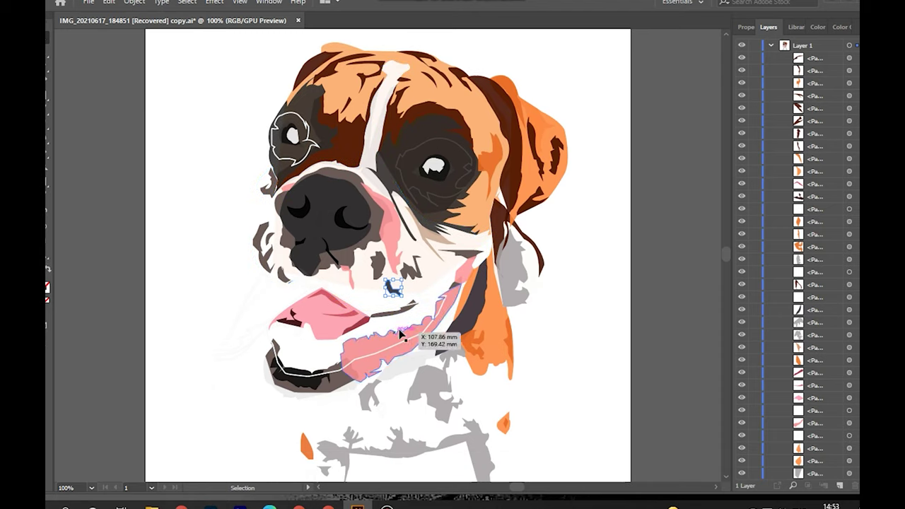
scroll(799, 283, down, 10)
click(742, 474)
Select the mouth, tongue and small shapes beside the tongue.
click(312, 336)
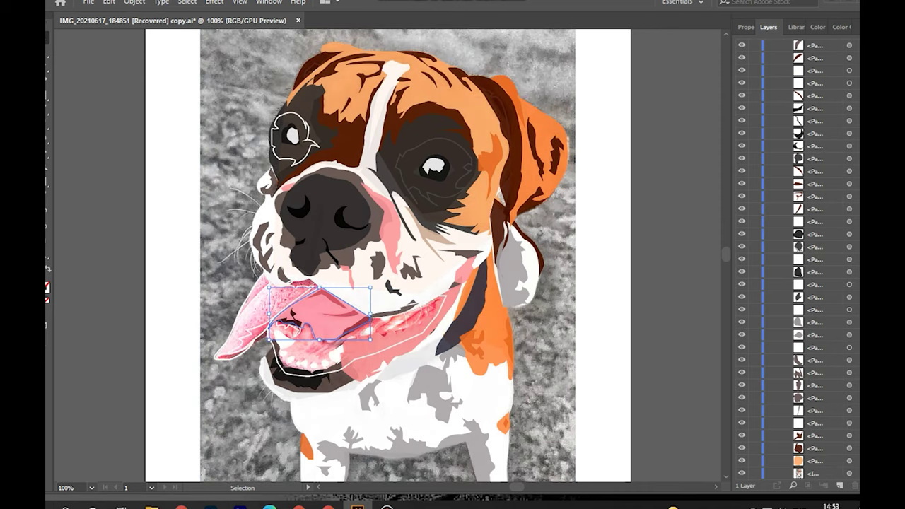
ctrl+click(327, 297)
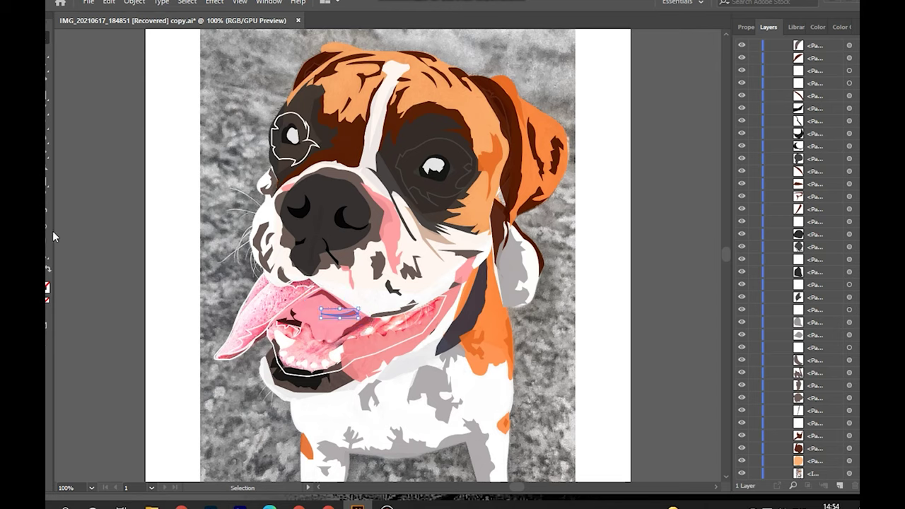
click(304, 297)
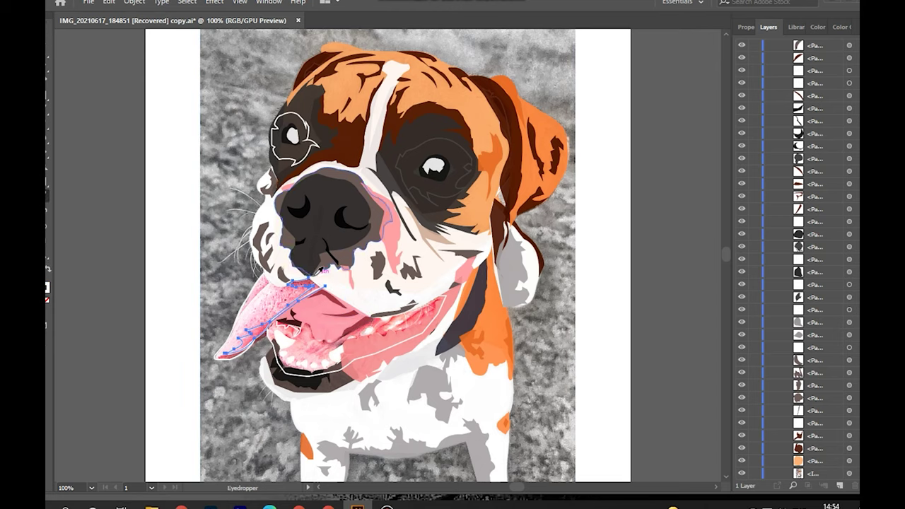
ctrl+click(241, 298)
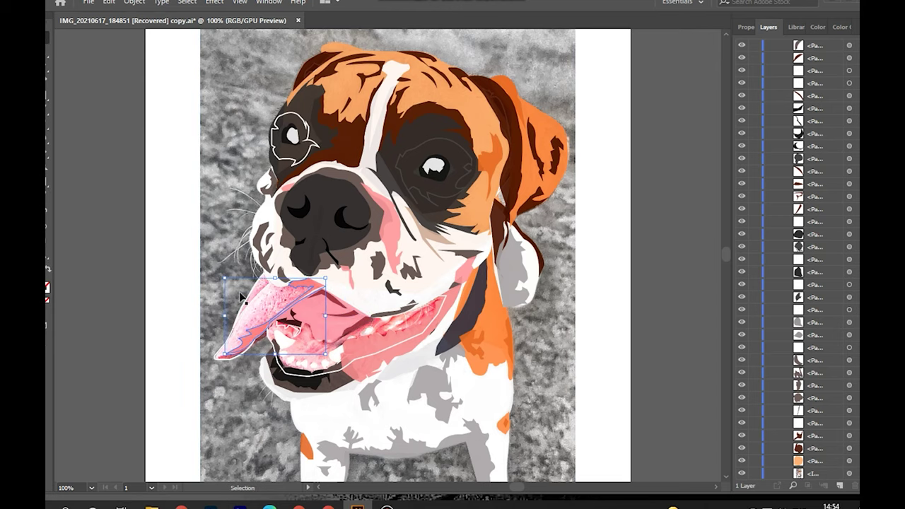
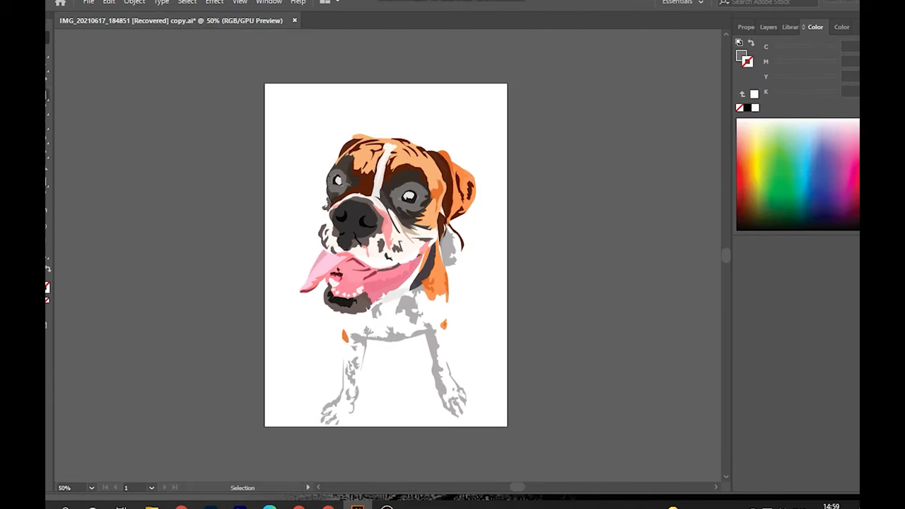
Draw an artboard-sized grey rectangle, then delete it again.
drag(264, 82, 507, 427)
key(F7)
scroll(817, 475, down, 1)
scroll(816, 476, down, 5)
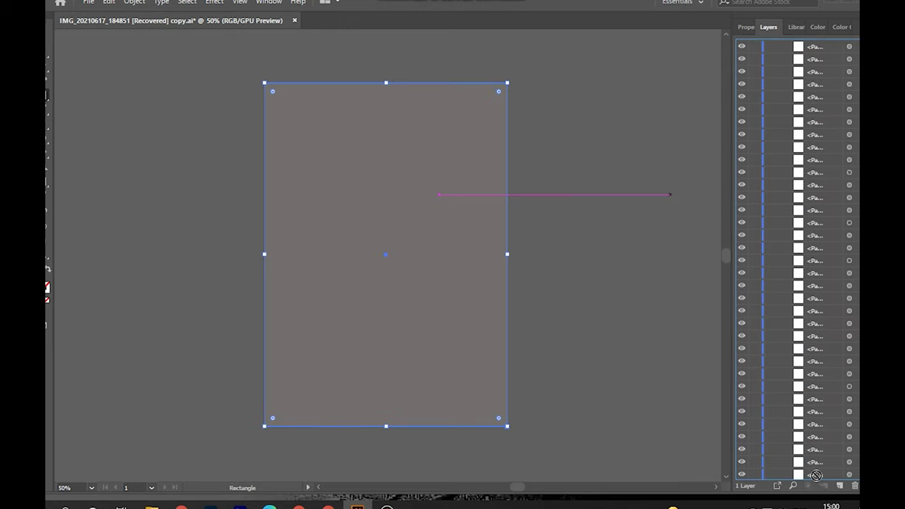
scroll(817, 475, down, 2)
scroll(817, 475, down, 2)
scroll(817, 475, down, 2)
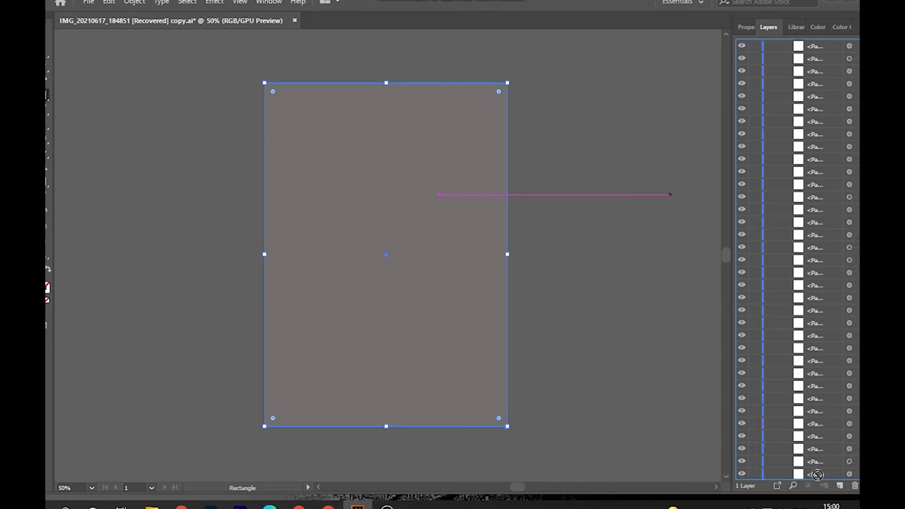
drag(818, 474, 818, 468)
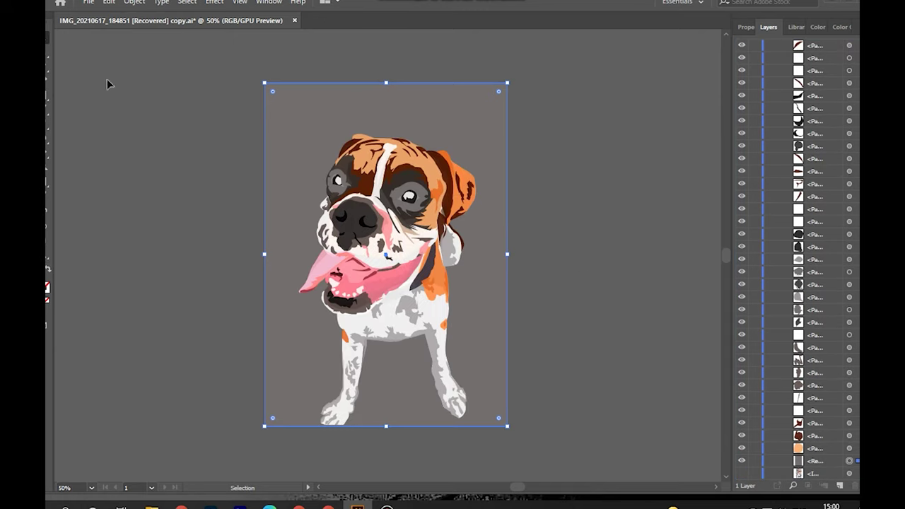
key(Delete)
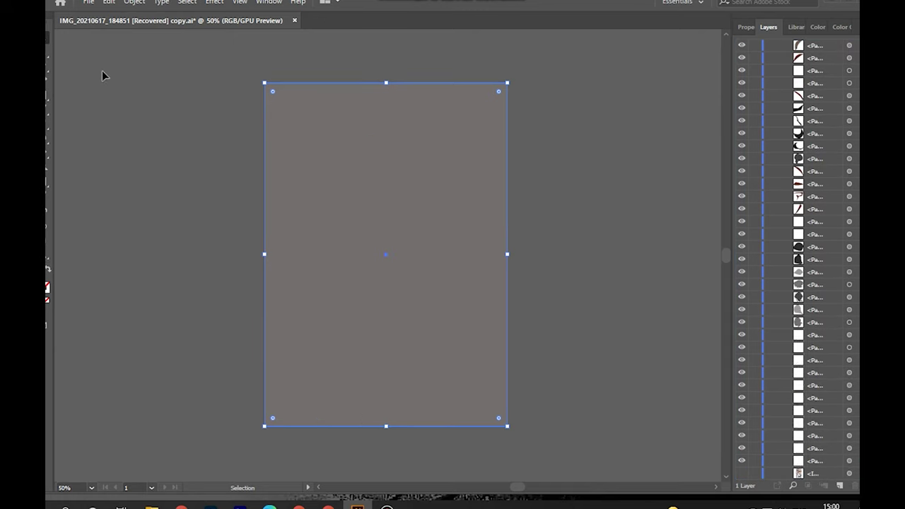
Draw a three-point triangle over the dog with the Pen tool and nudge it right.
drag(48, 99, 92, 94)
key(p)
click(395, 109)
click(274, 343)
click(489, 343)
click(395, 108)
key(v)
drag(442, 303, 439, 305)
Fill the triangle bright yellow and move its layer below the dog.
double_click(741, 57)
click(614, 123)
click(653, 85)
click(774, 85)
click(769, 28)
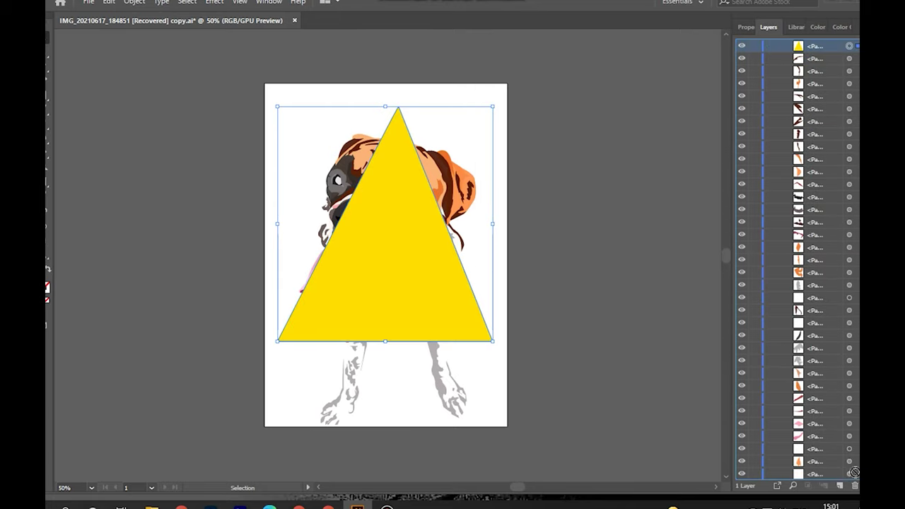
drag(845, 478, 806, 467)
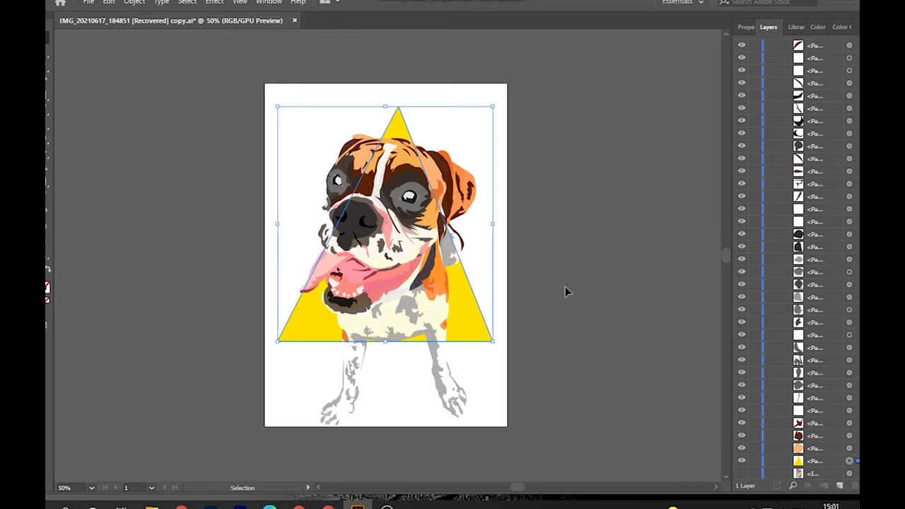
Enlarge the triangle past the artboard and lower its base to the artboard bottom.
key(a)
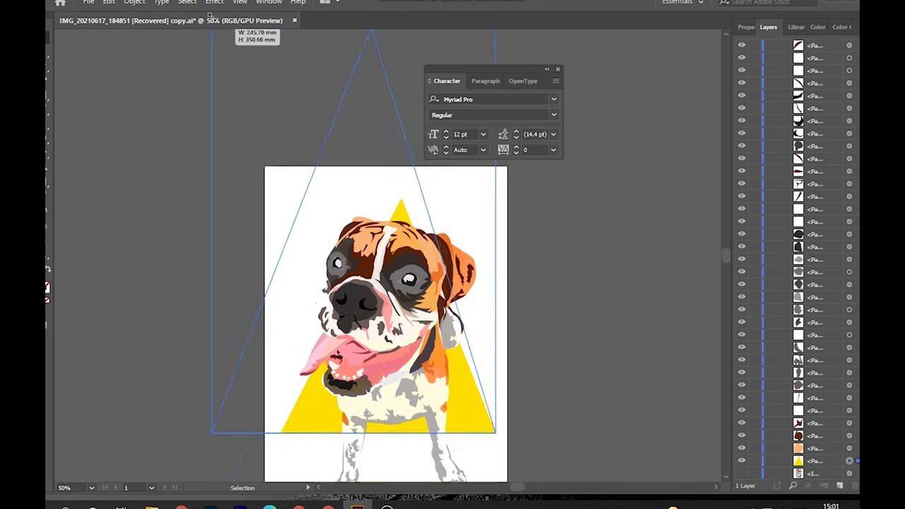
drag(477, 411, 504, 444)
click(552, 255)
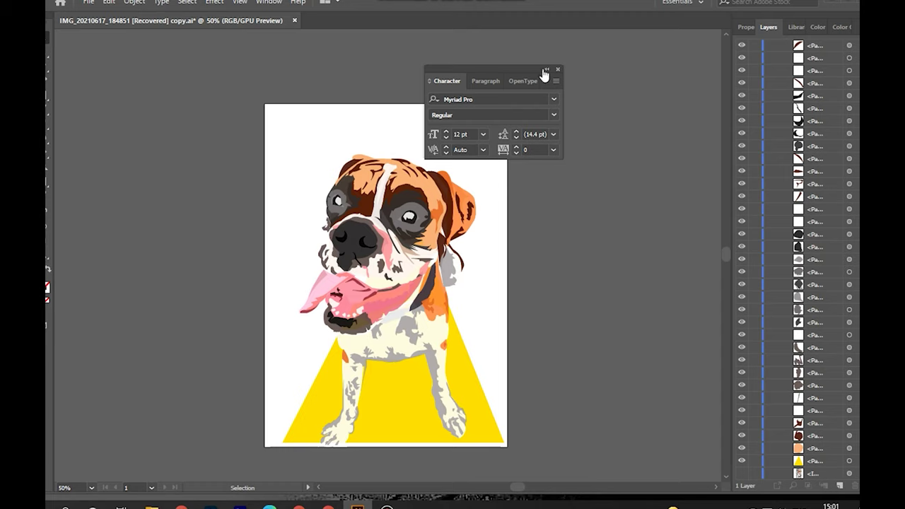
click(547, 68)
drag(537, 73, 693, 33)
drag(403, 417, 399, 414)
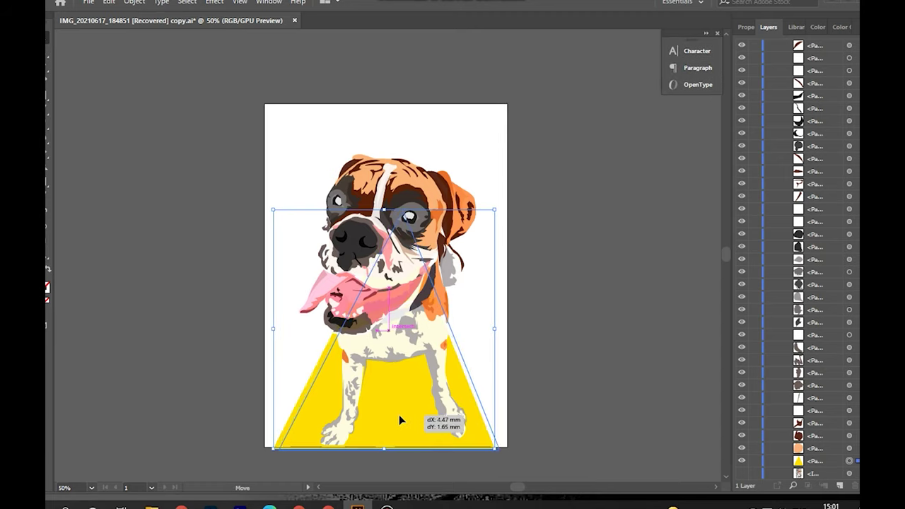
Draw an artboard-sized rectangle filled with mid grey.
click(208, 334)
drag(265, 103, 512, 446)
double_click(47, 287)
drag(511, 181, 495, 147)
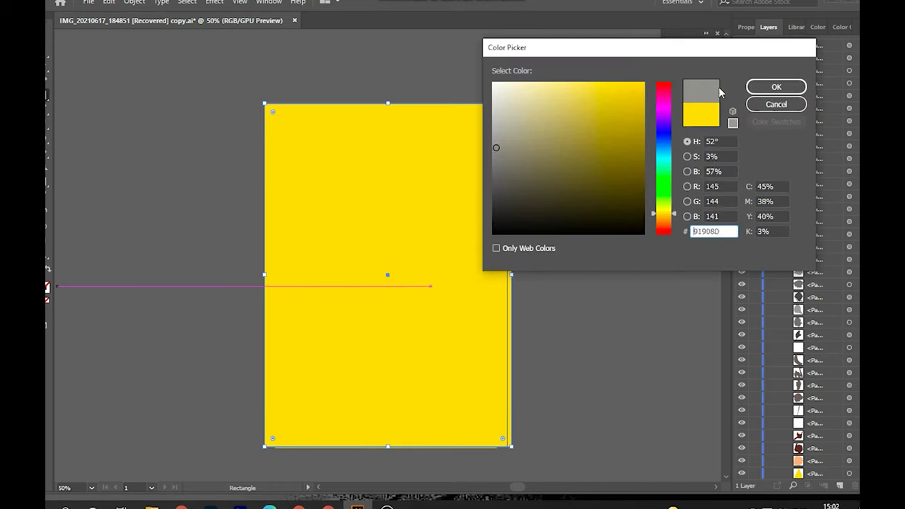
click(776, 87)
Send the grey rectangle's layer to the bottom, behind the dog and triangle, and reselect it.
drag(817, 60, 856, 476)
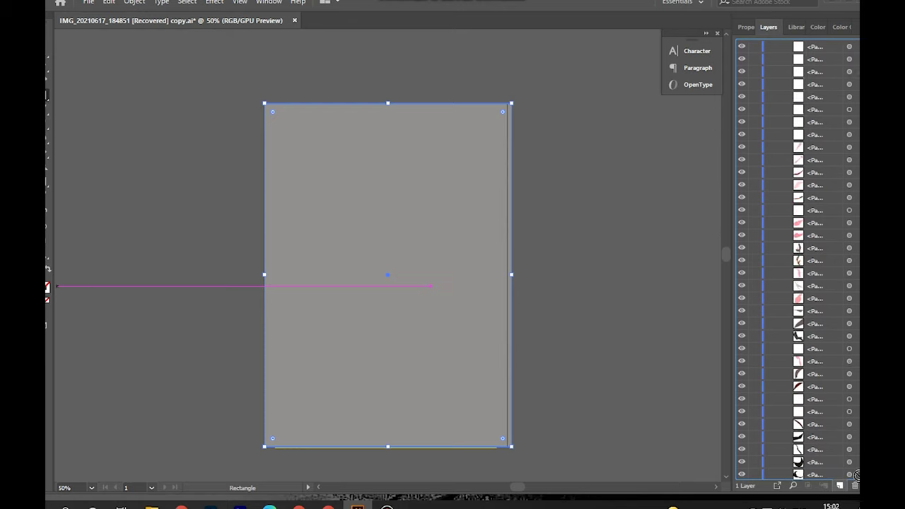
scroll(800, 282, down, 10)
key(ctrl+shift+bracketleft)
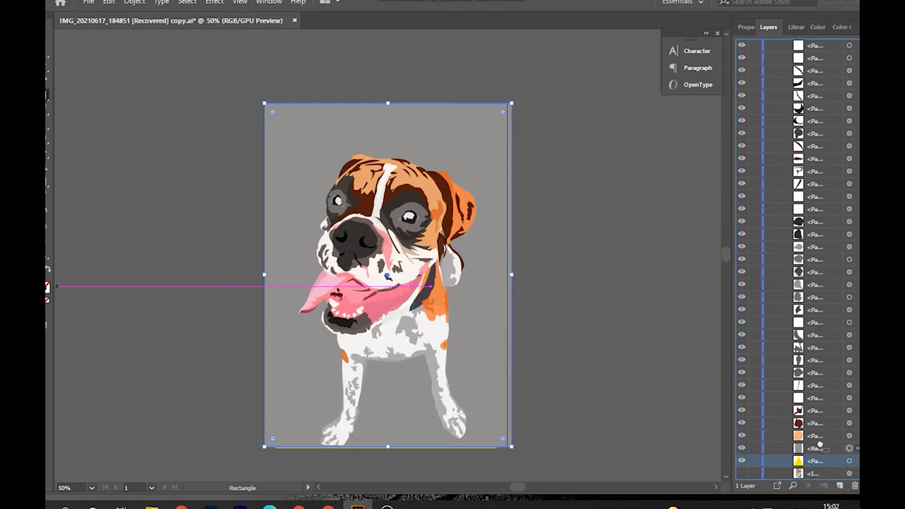
click(610, 363)
key(Escape)
key(v)
key(v)
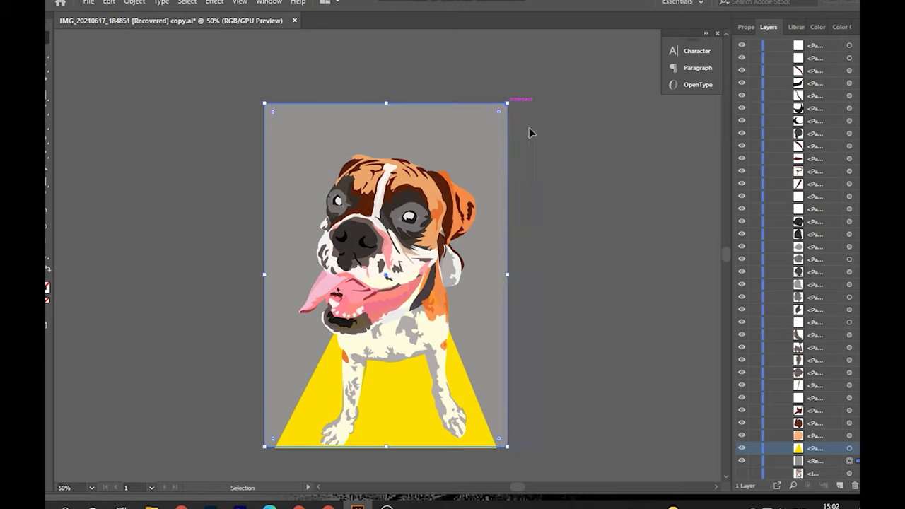
click(587, 357)
scroll(587, 357, down, 1)
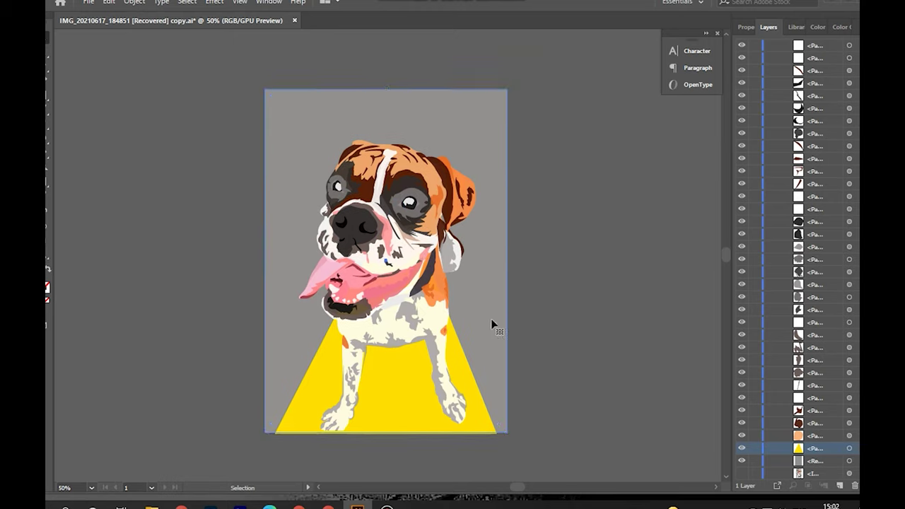
key(ctrl+a)
click(214, 2)
Apply an Artistic grain texture to the background after previewing Rough Pastels and Underpainting.
click(375, 220)
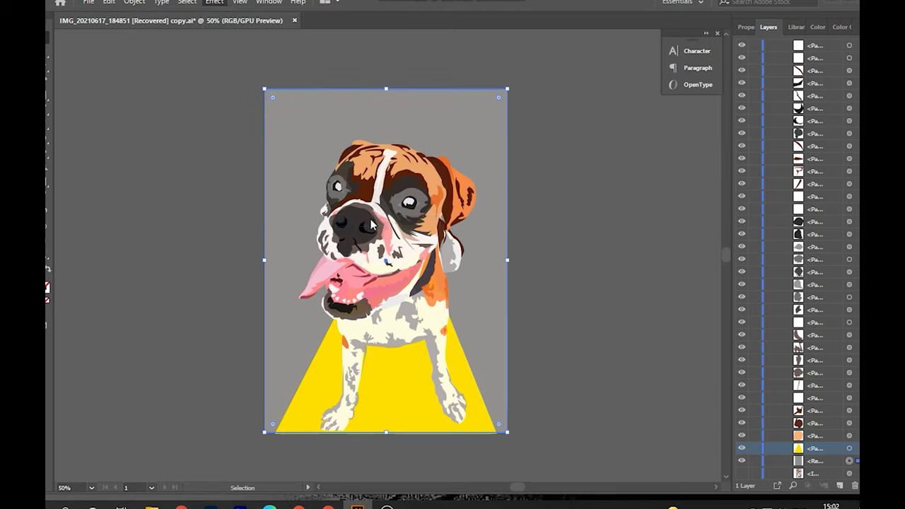
click(629, 166)
click(628, 208)
click(629, 80)
click(579, 121)
key(Escape)
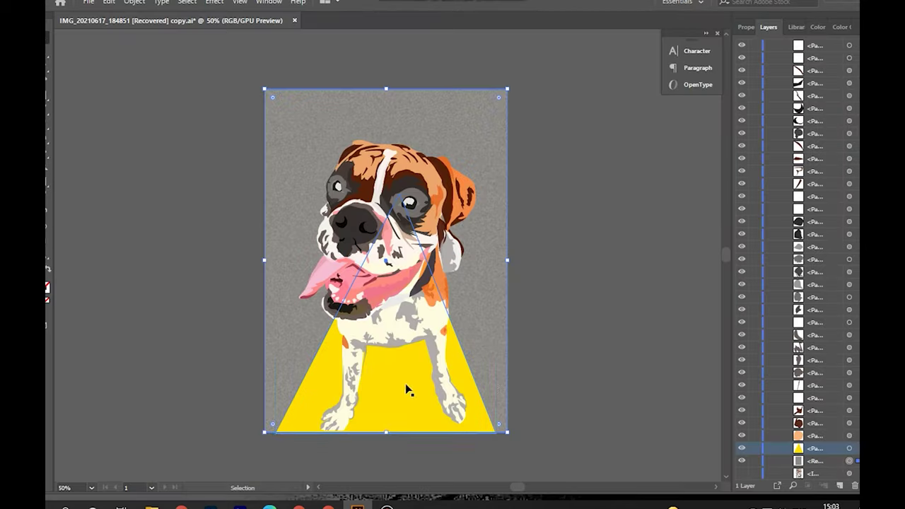
click(215, 2)
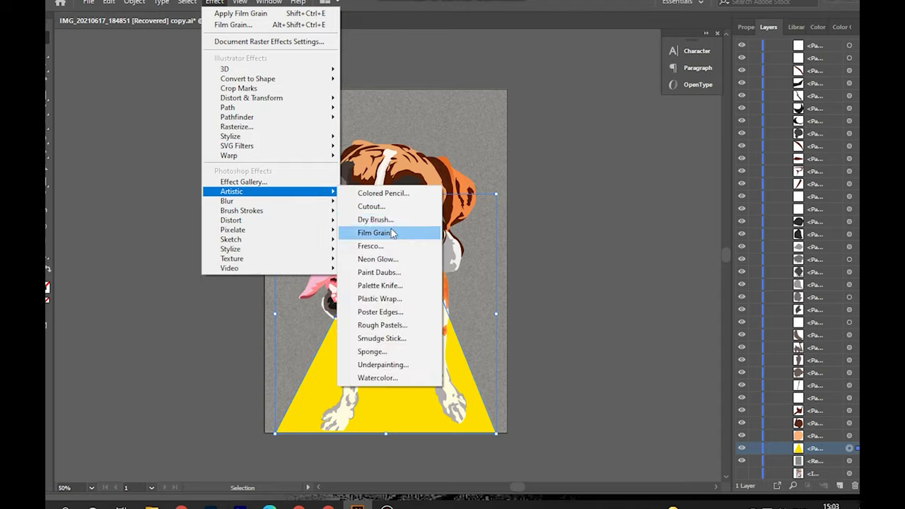
click(393, 234)
click(628, 208)
click(602, 242)
click(637, 272)
click(628, 304)
click(579, 346)
click(587, 383)
click(579, 404)
click(636, 403)
click(839, 25)
key(a)
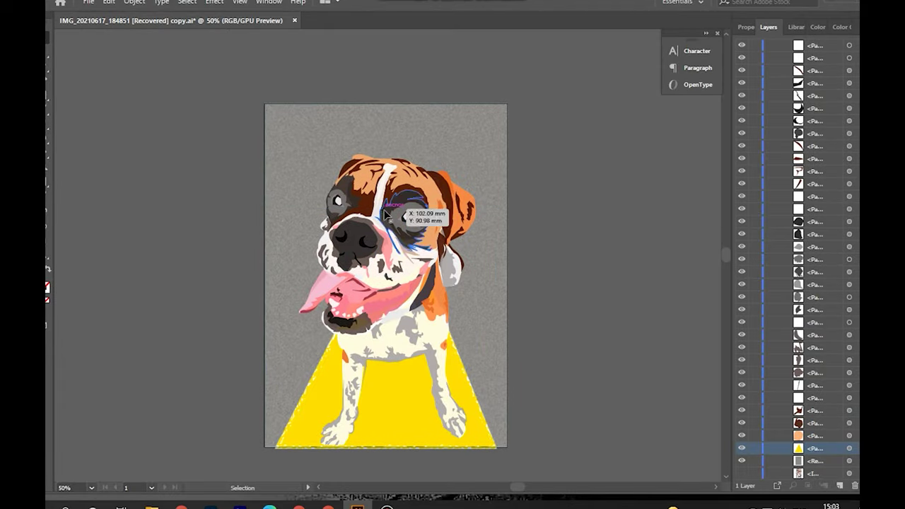
key(ctrl+plus)
key(ctrl+plus)
key(ctrl+plus)
key(ctrl+plus)
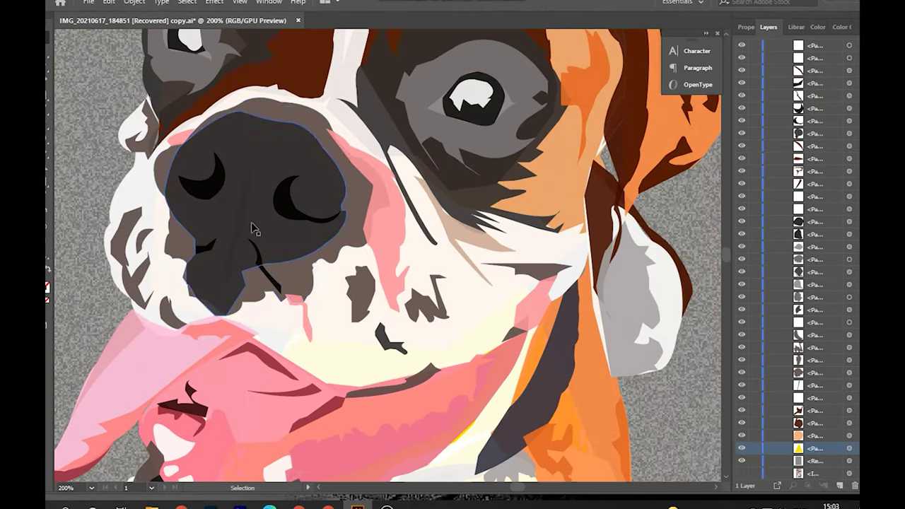
Pull the lower curve of the right eye's dark shape up and to the right.
click(751, 25)
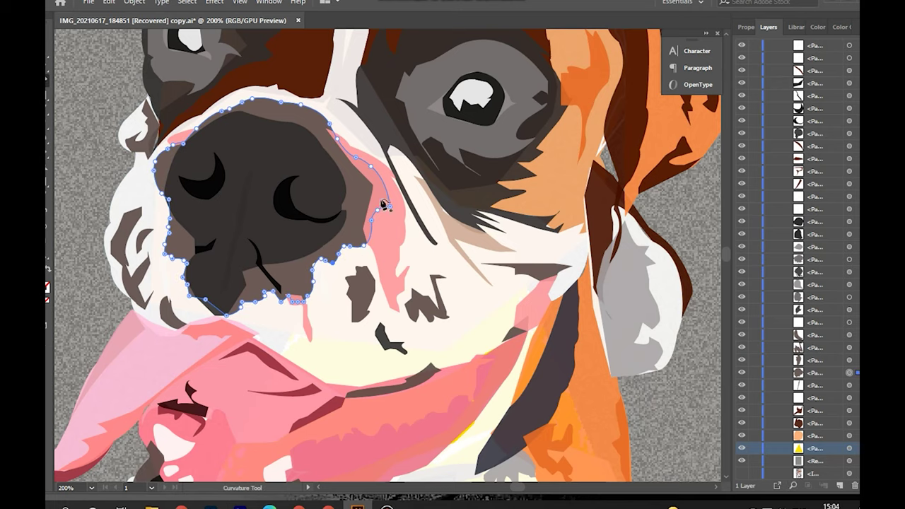
key(v)
click(366, 96)
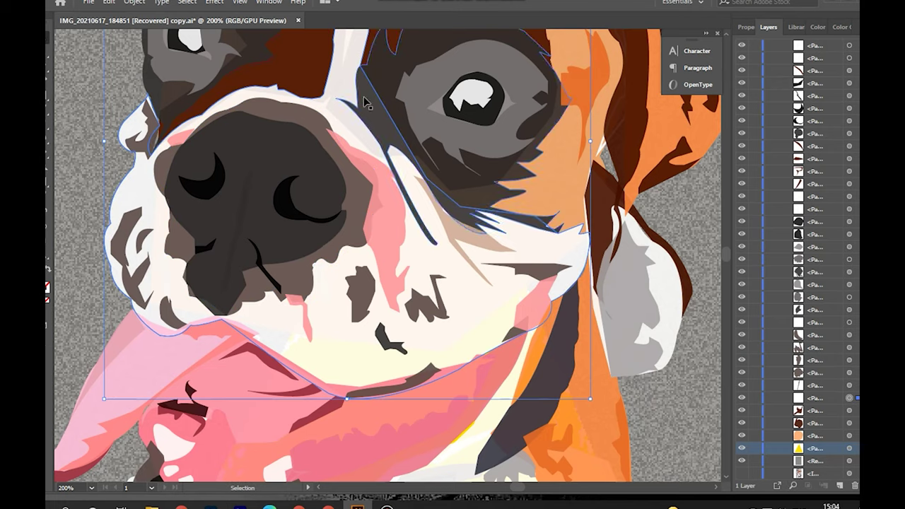
scroll(365, 101, up, 3)
click(379, 142)
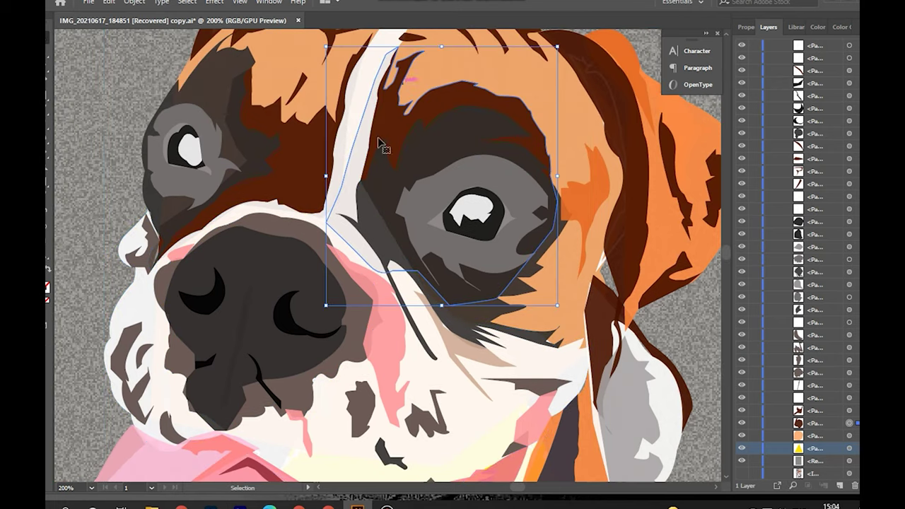
click(49, 79)
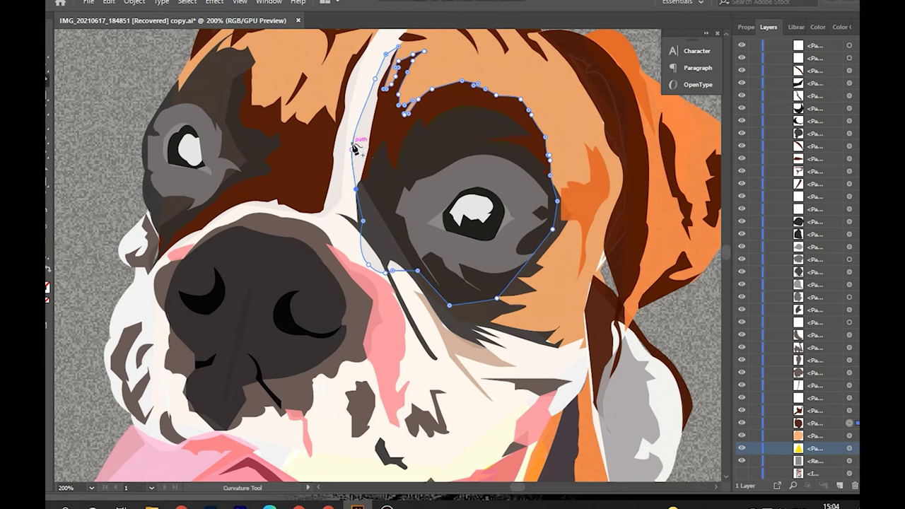
drag(371, 269, 382, 249)
Add two anchor points to the dark forehead patch around the left eye.
ctrl+click(283, 156)
click(319, 211)
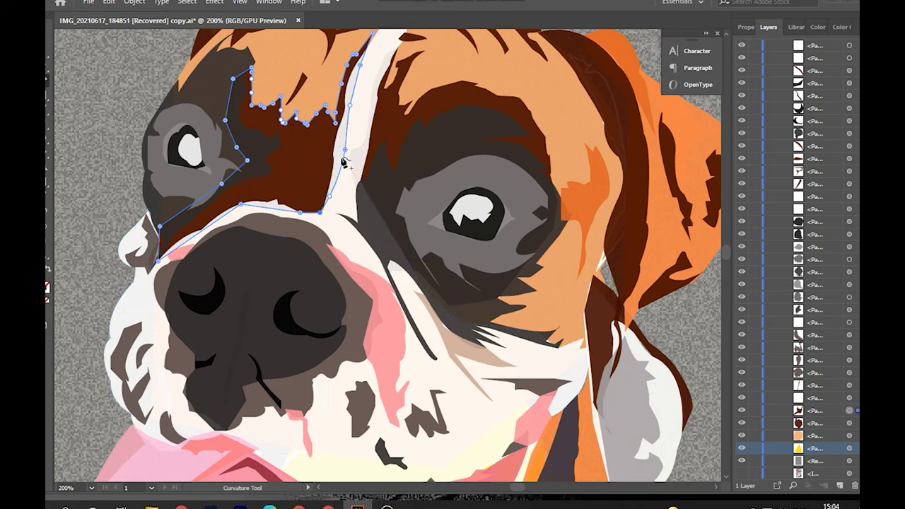
click(274, 202)
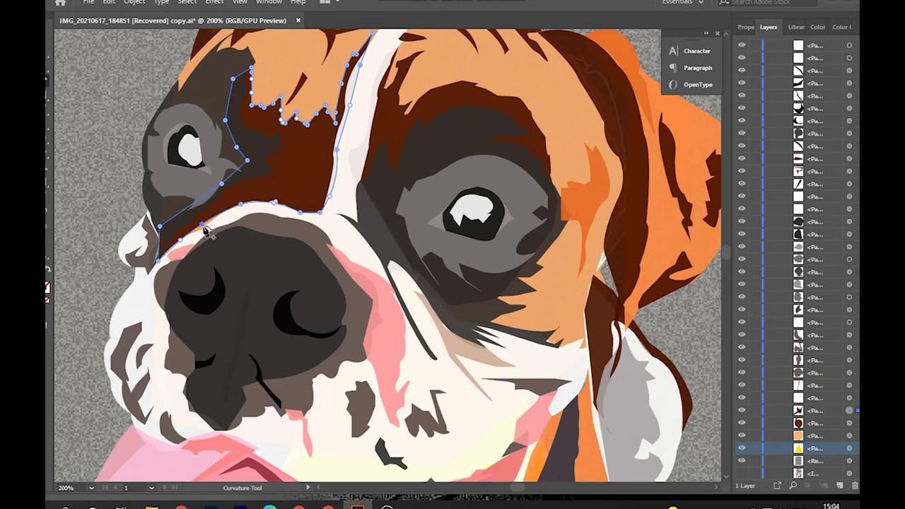
click(483, 345)
scroll(495, 339, down, 2)
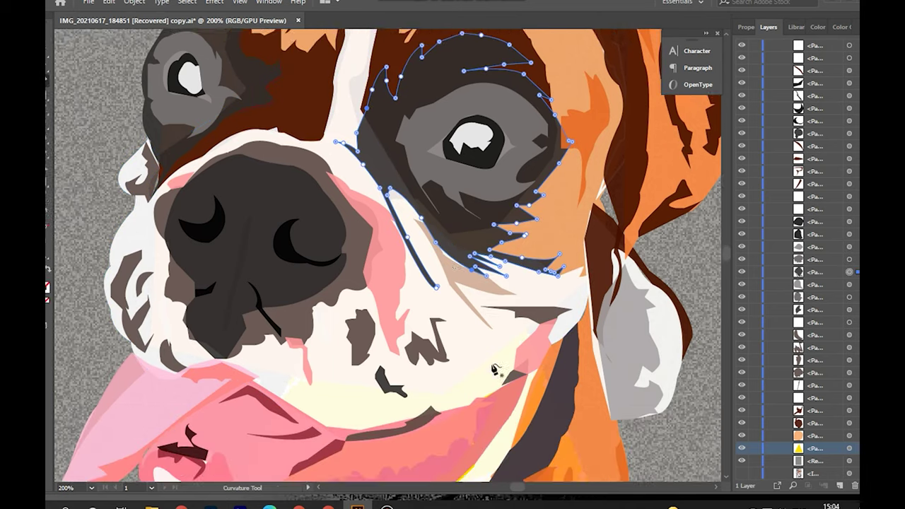
scroll(523, 326, down, 2)
scroll(478, 343, down, 2)
Reshape the tongue's top edge with a notch using the Curvature Tool.
click(262, 264)
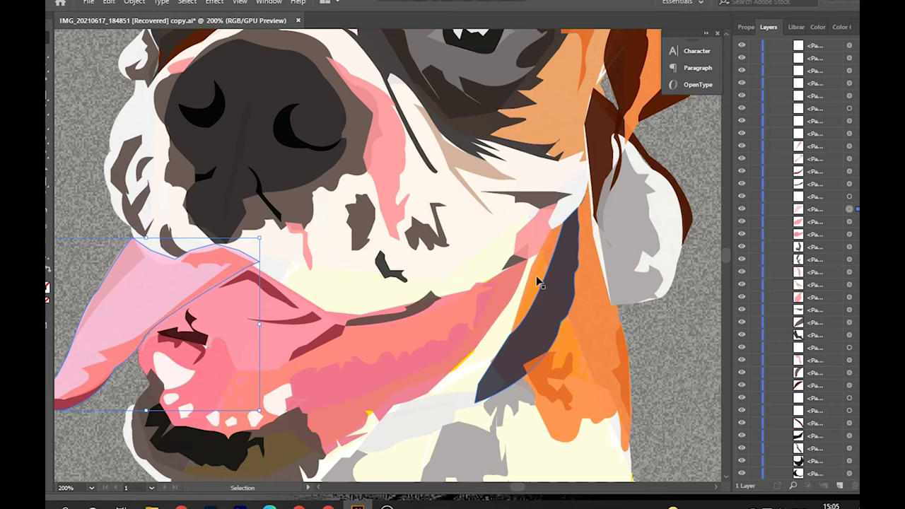
click(489, 284)
scroll(488, 284, up, 1)
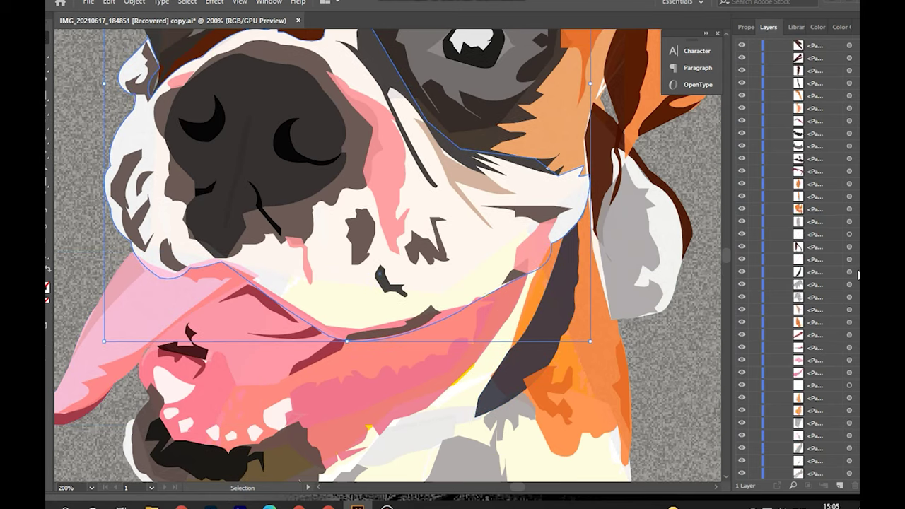
key(shift+grave)
click(253, 275)
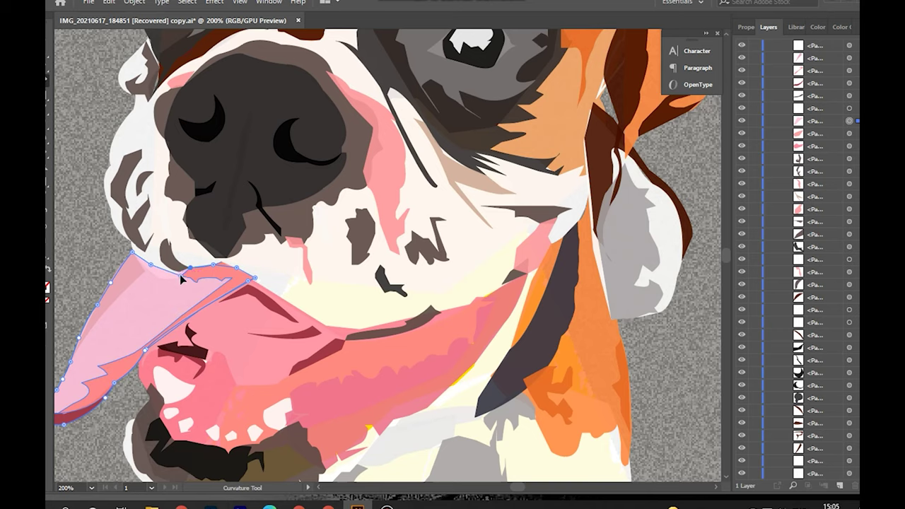
drag(236, 268, 238, 274)
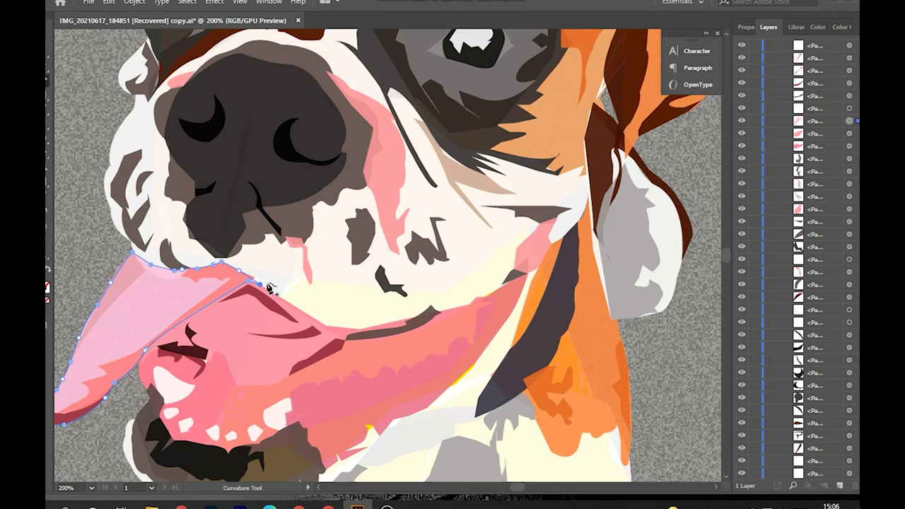
scroll(307, 276, up, 2)
Move the small pink muzzle patch lower in Layers, behind the white face.
key(v)
click(300, 283)
drag(824, 411, 833, 473)
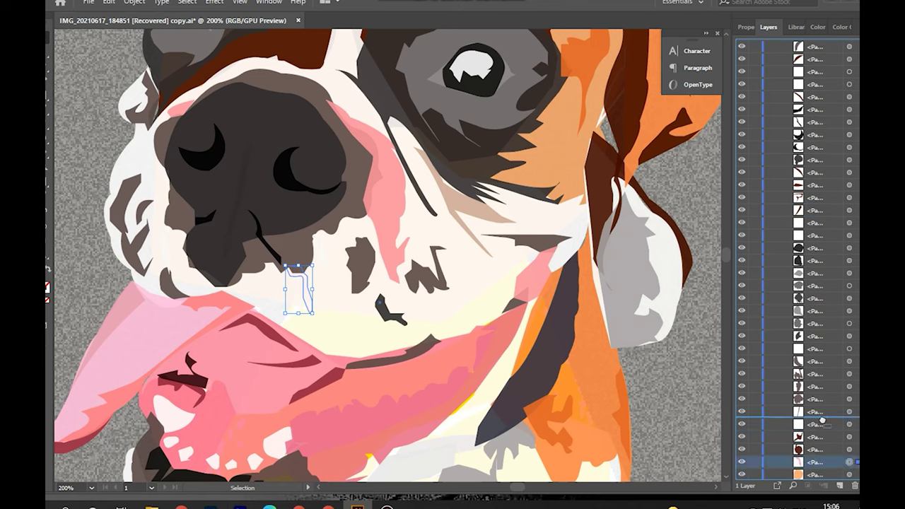
Select the grey ear and its brown edge, then start a new outline along the head.
click(633, 304)
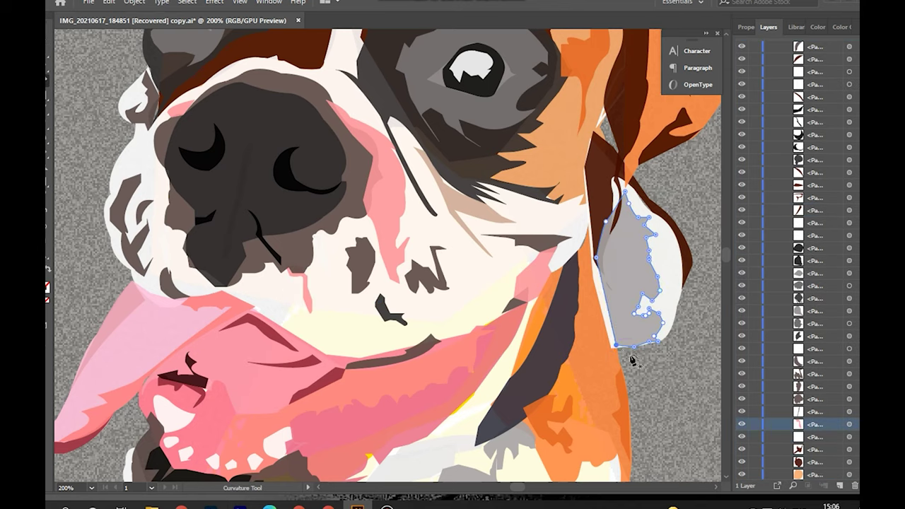
click(645, 212)
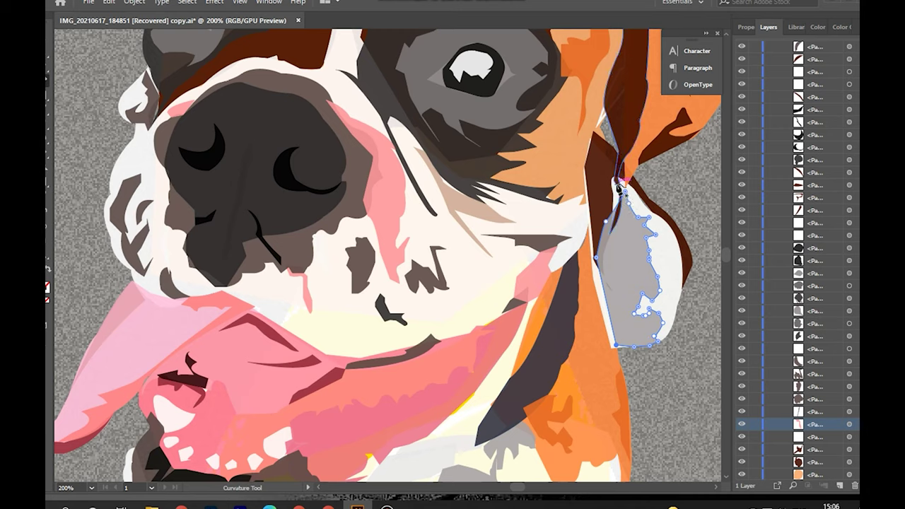
scroll(658, 217, up, 4)
scroll(697, 295, up, 2)
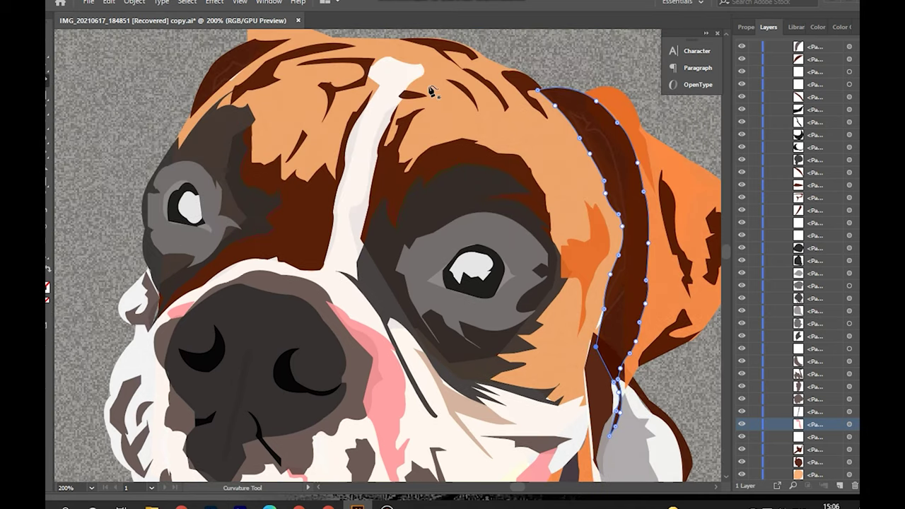
click(362, 85)
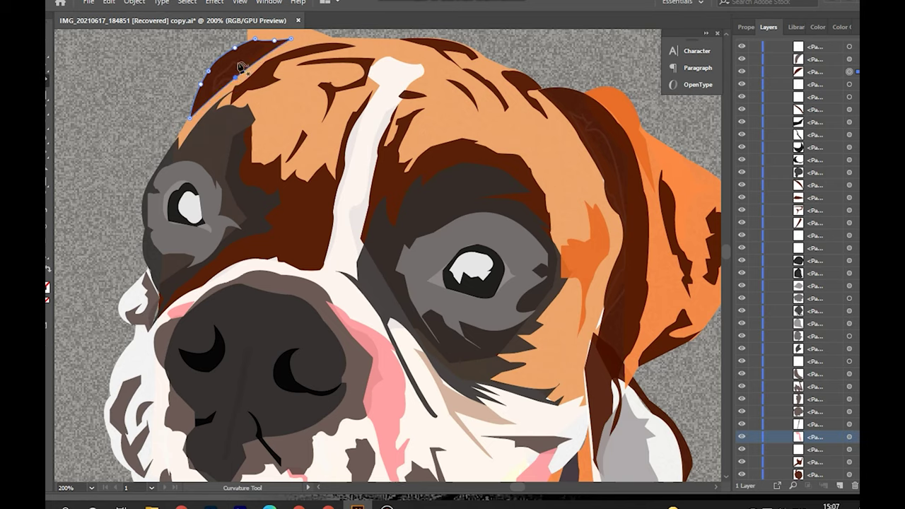
scroll(236, 78, down, 1)
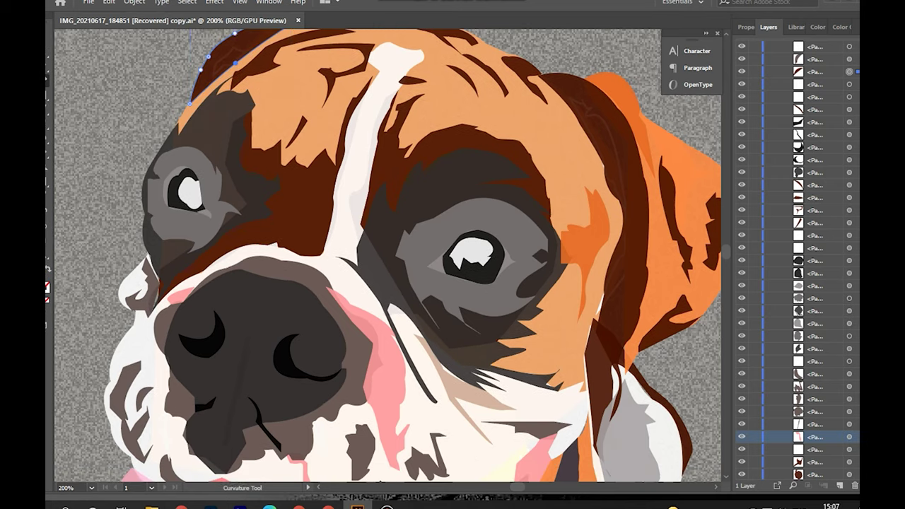
Set the eye outline's stroke colour, switching between white and black.
double_click(47, 286)
click(777, 86)
double_click(47, 286)
click(777, 87)
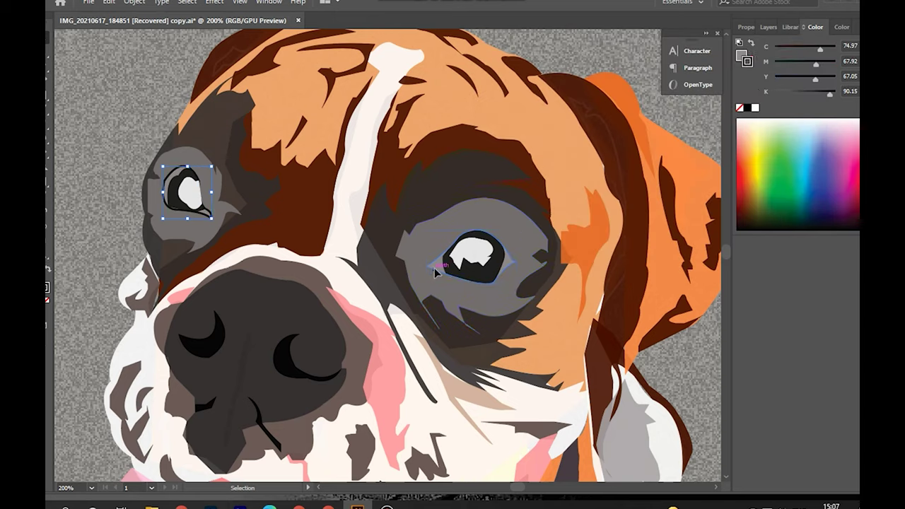
double_click(46, 287)
click(776, 86)
double_click(47, 286)
click(775, 86)
Colour the nose highlight crescent black.
scroll(117, 145, down, 3)
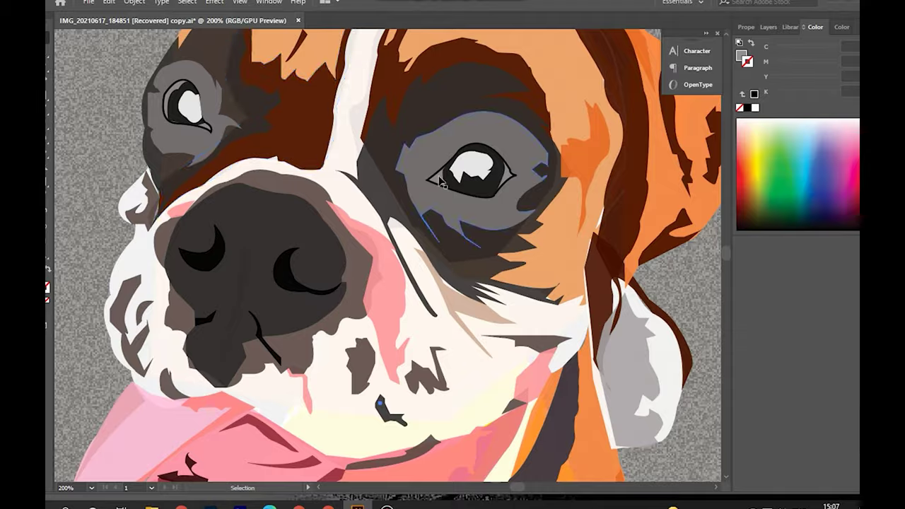
scroll(440, 182, down, 6)
click(290, 103)
double_click(46, 286)
click(776, 86)
double_click(47, 286)
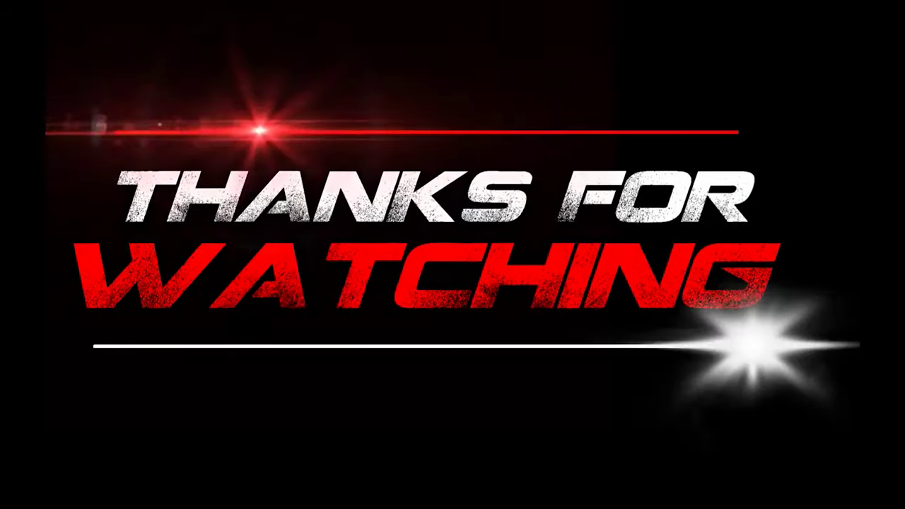